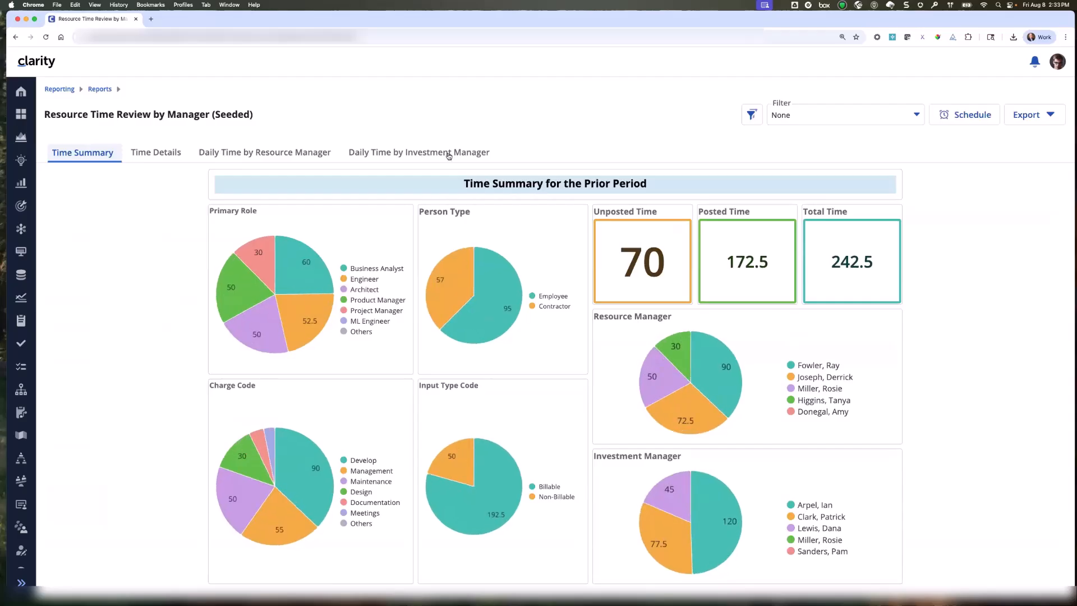
Look through the report's Time Details, Daily Time by Resource Manager and Daily Time by Investment Manager pages, ending back on Time Summary.
left_click(156, 153)
left_click(337, 154)
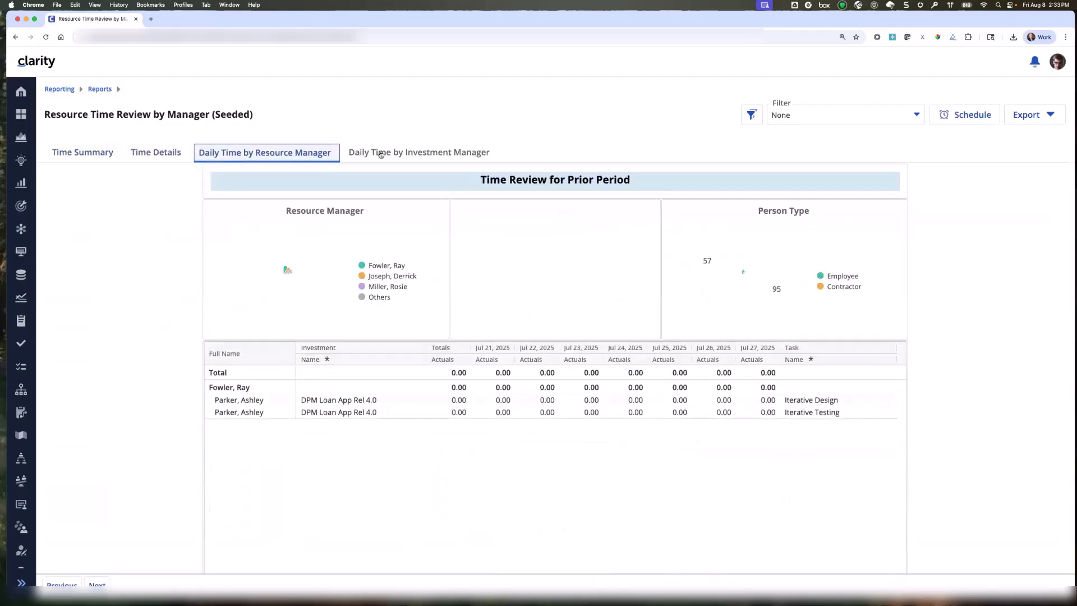
left_click(387, 153)
left_click(92, 155)
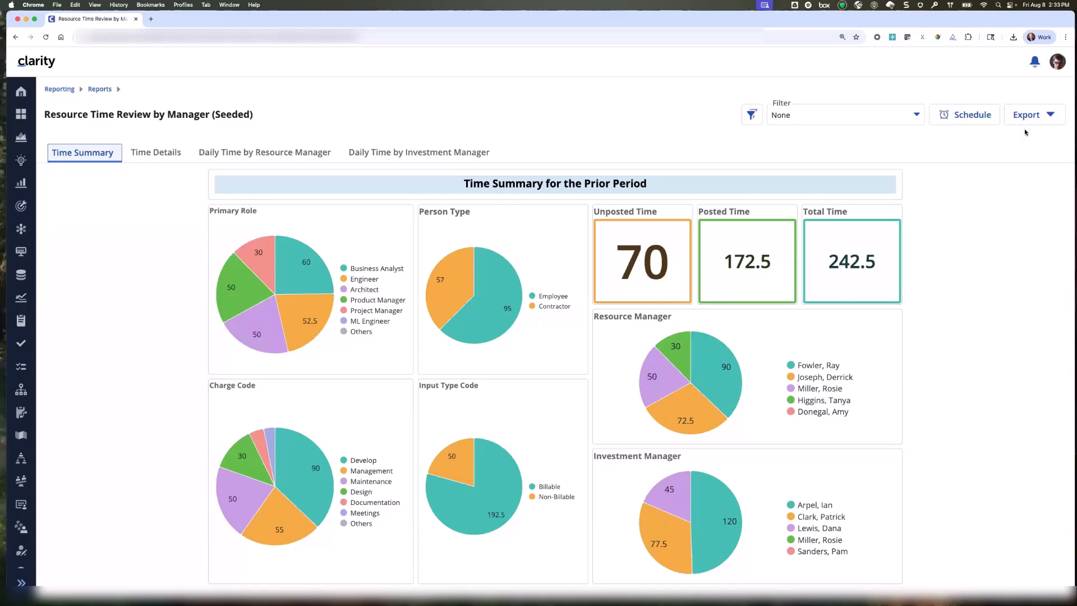
Export the Resource Time Review by Manager (Seeded) report to PDF, download it from the completion notification and open the file.
left_click(1027, 122)
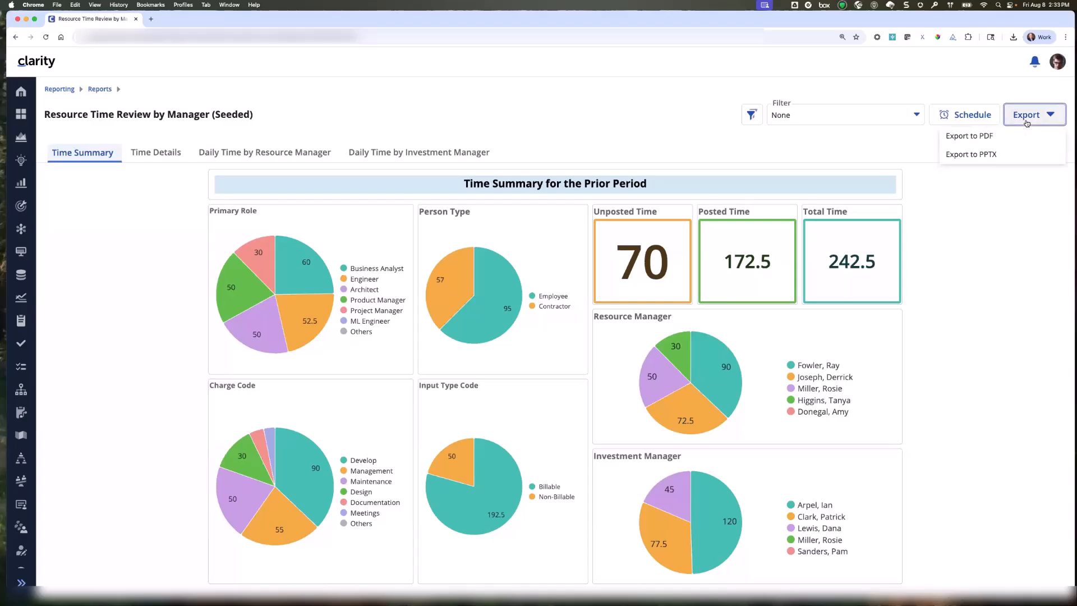
left_click(974, 137)
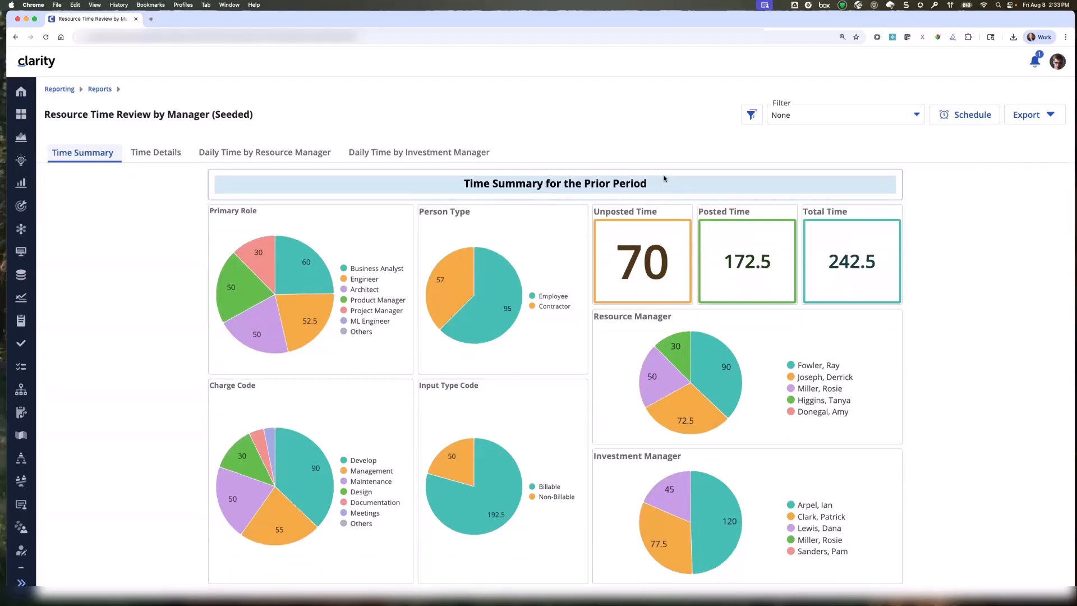
left_click(1033, 66)
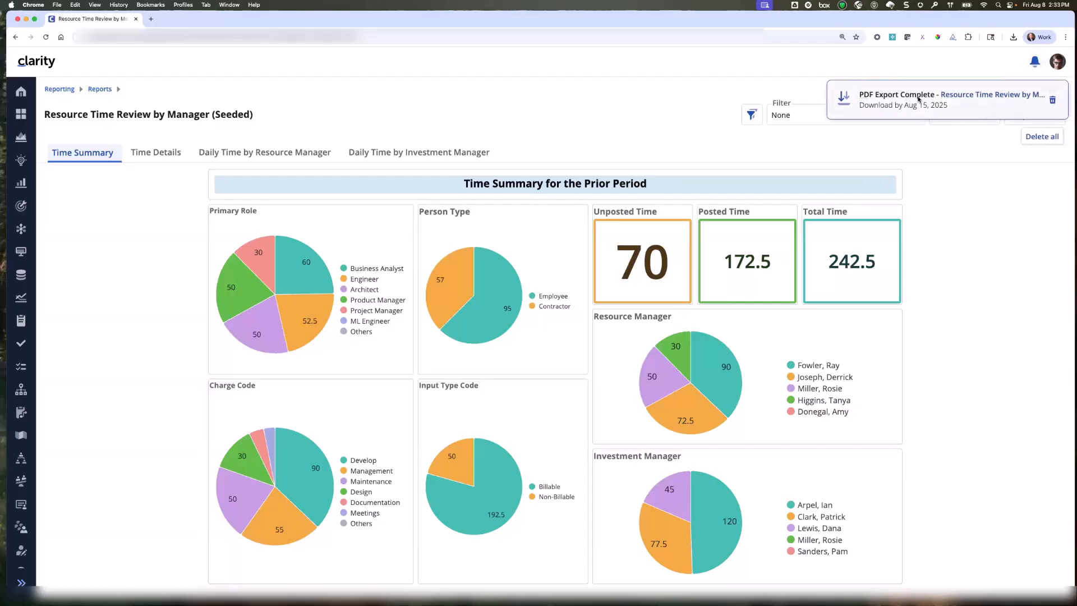
left_click(952, 96)
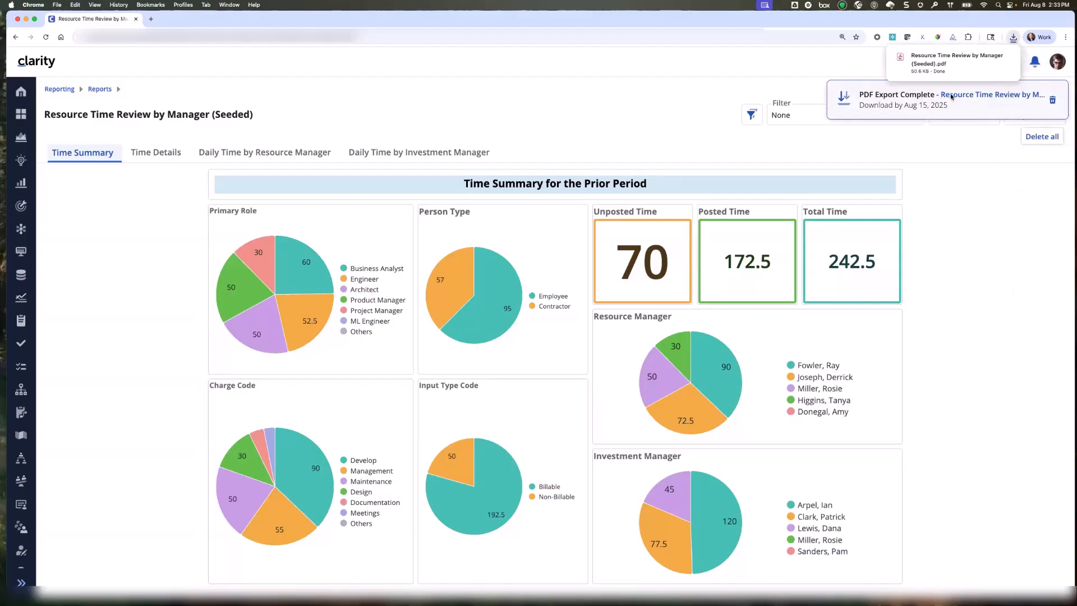
left_click(954, 61)
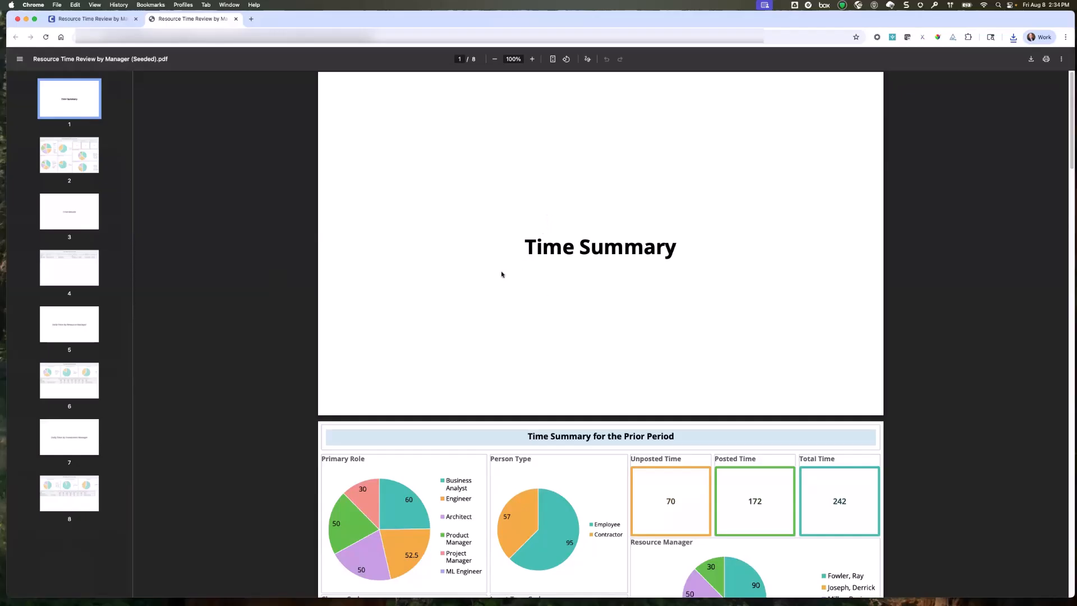
Examine the exported PDF's title pages, charts and tables across all report pages, finishing on page 2.
scroll(514, 299, "down", 15)
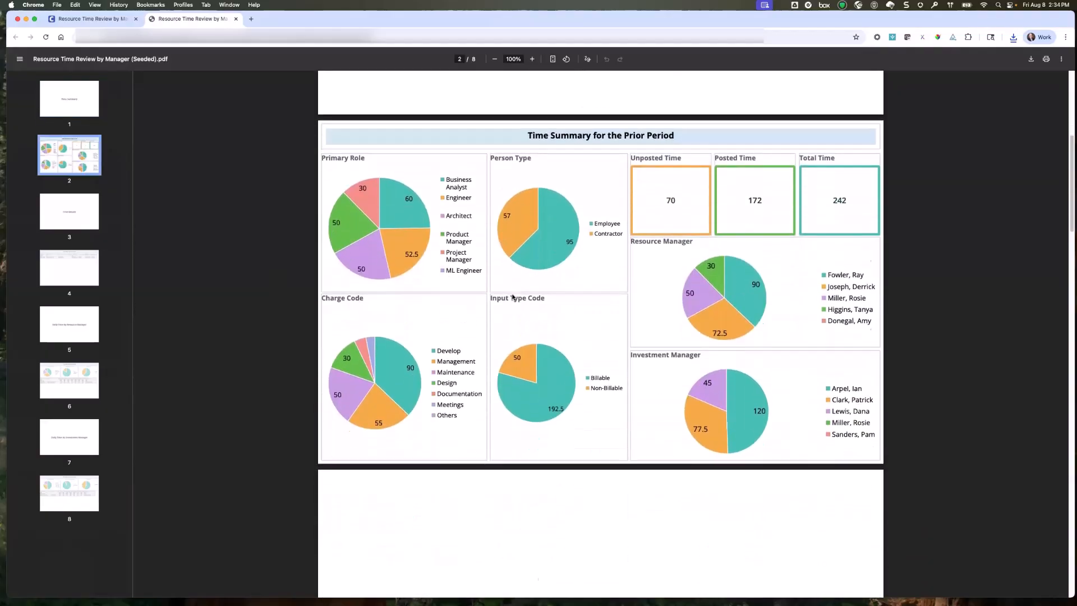
scroll(513, 297, "down", 1)
scroll(514, 294, "down", 12)
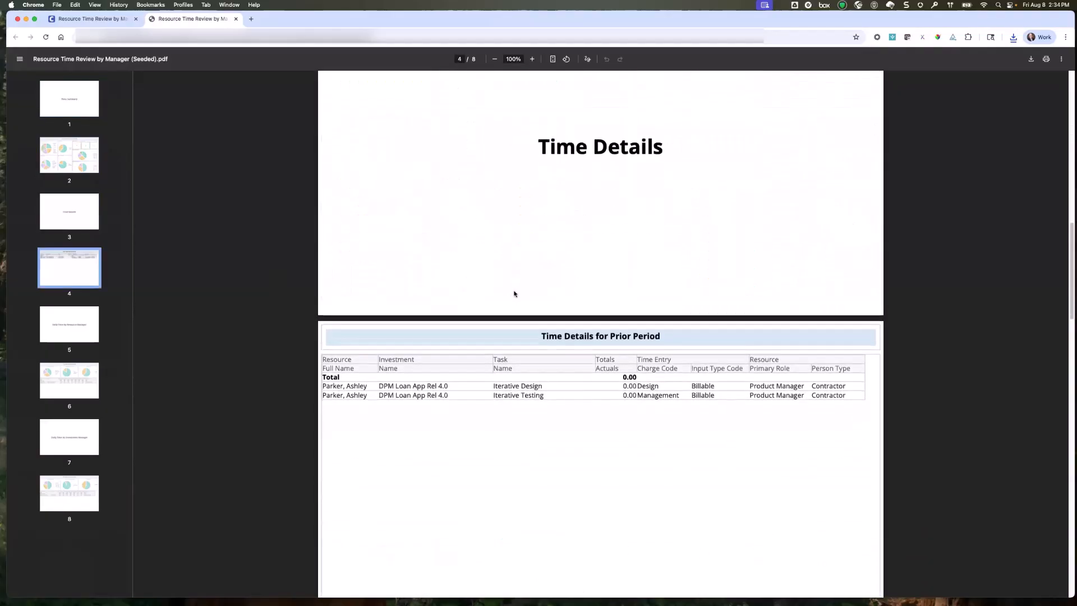
scroll(514, 293, "down", 8)
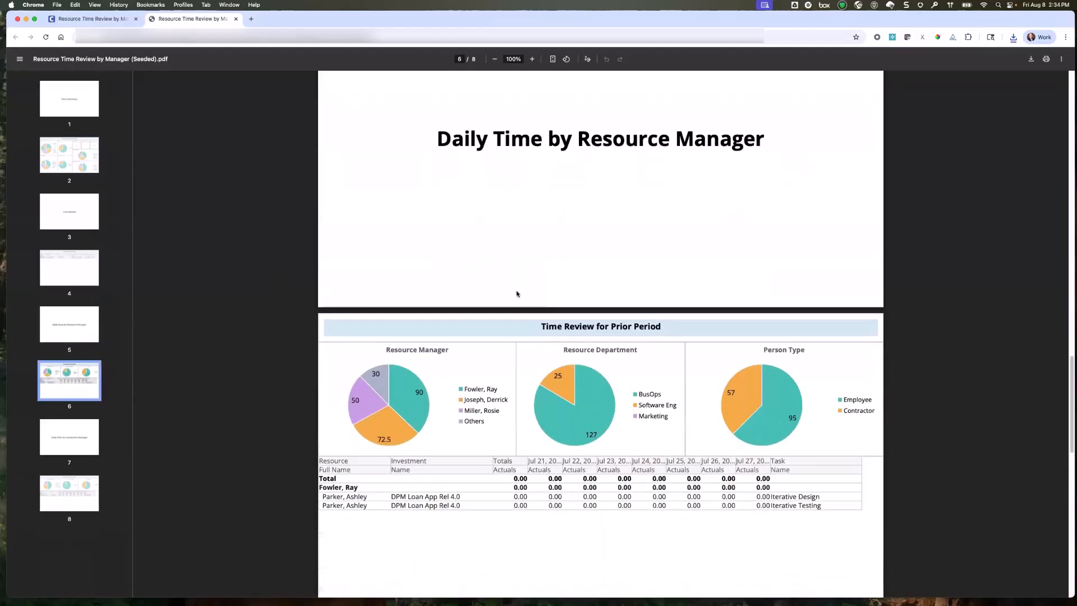
scroll(512, 291, "down", 5)
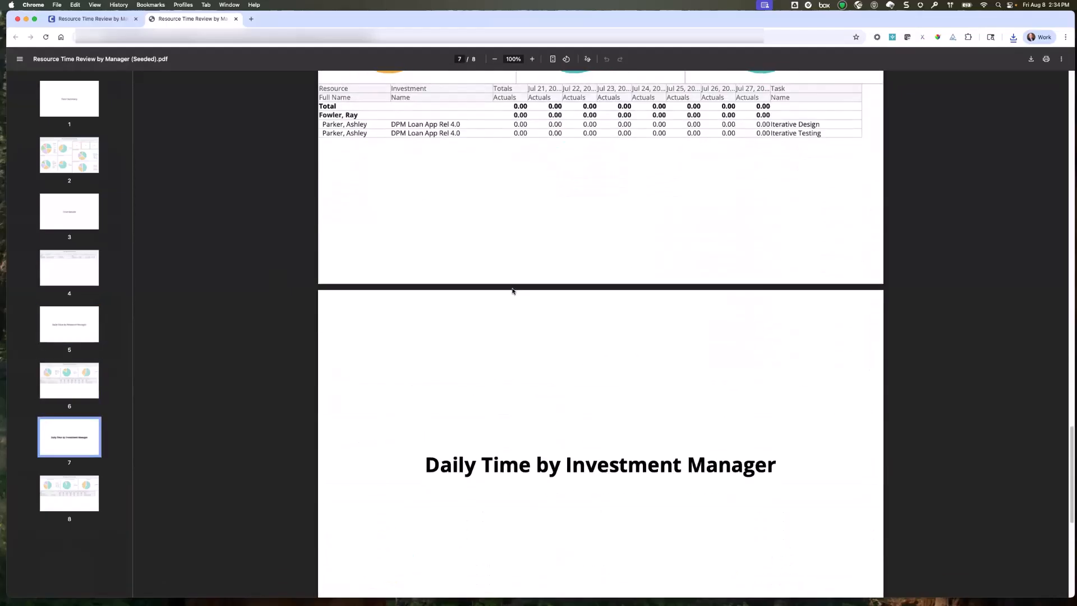
scroll(513, 291, "up", 12)
scroll(512, 291, "up", 20)
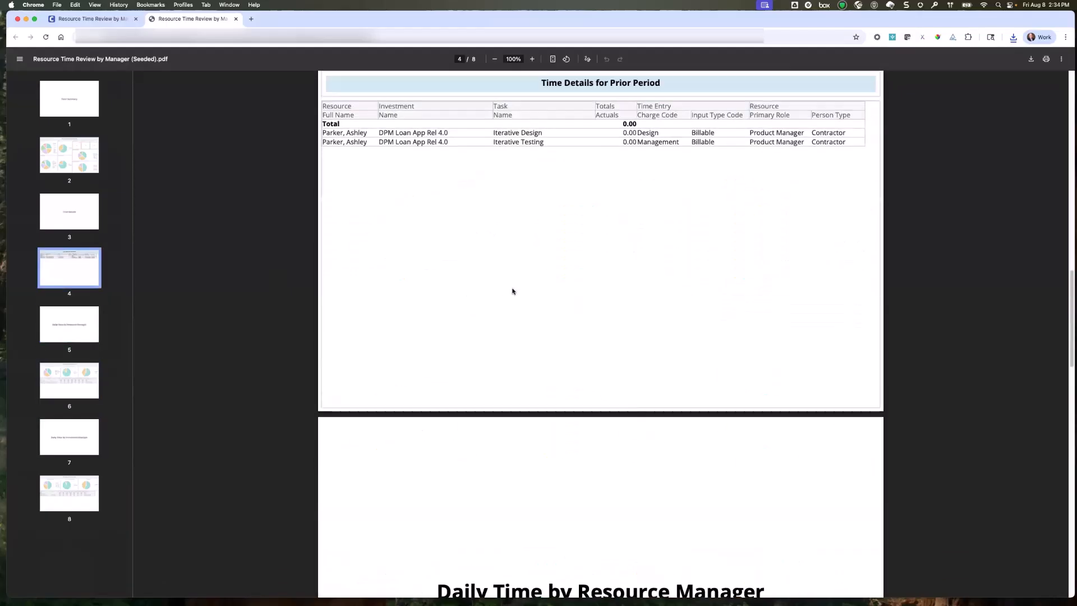
scroll(512, 291, "down", 3)
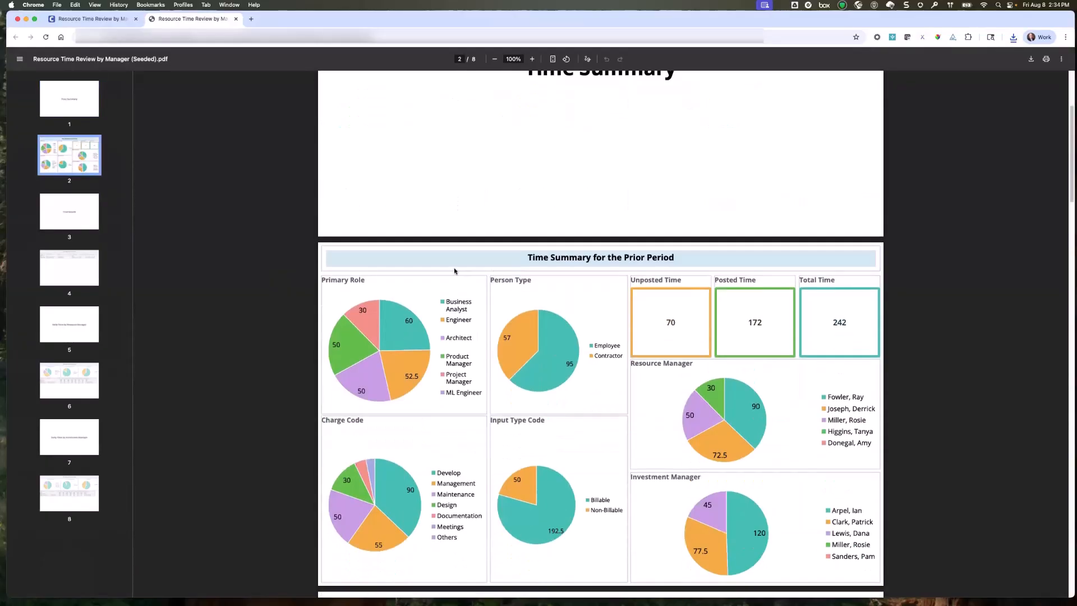
left_click(68, 376)
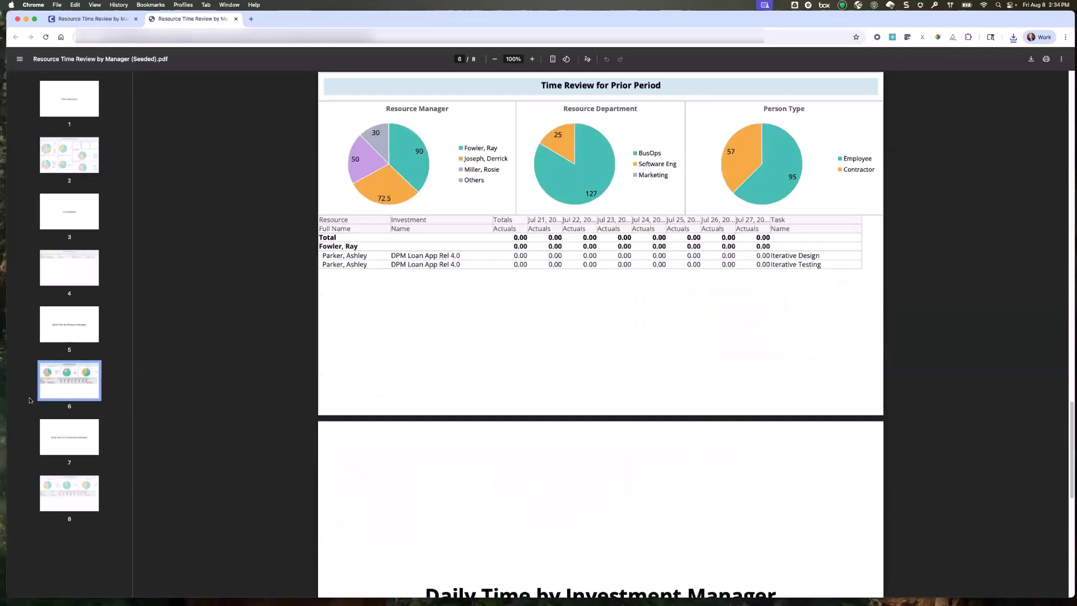
left_click(56, 489)
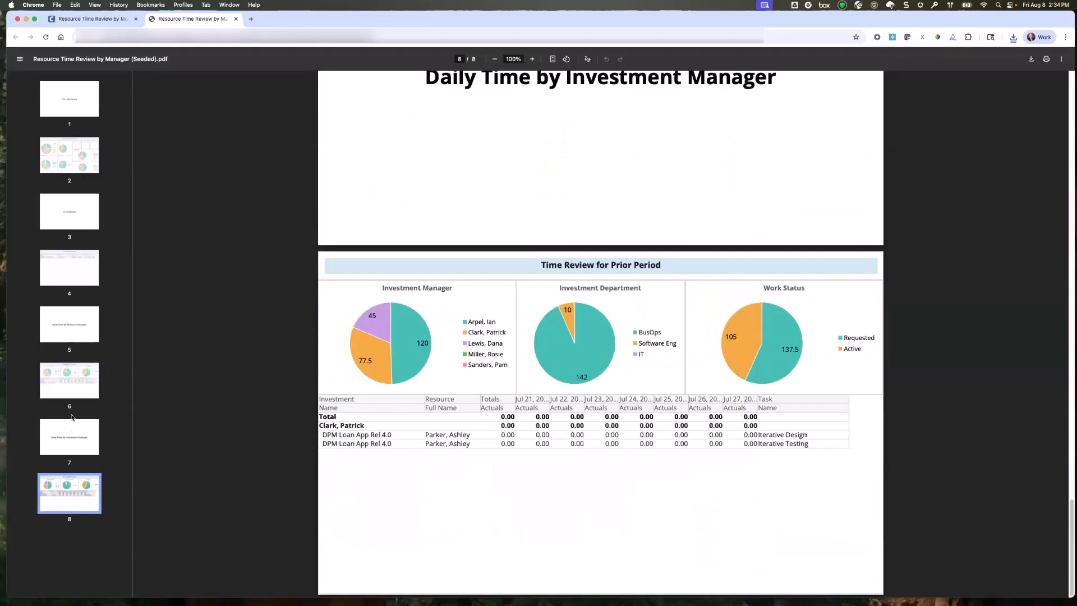
left_click(72, 155)
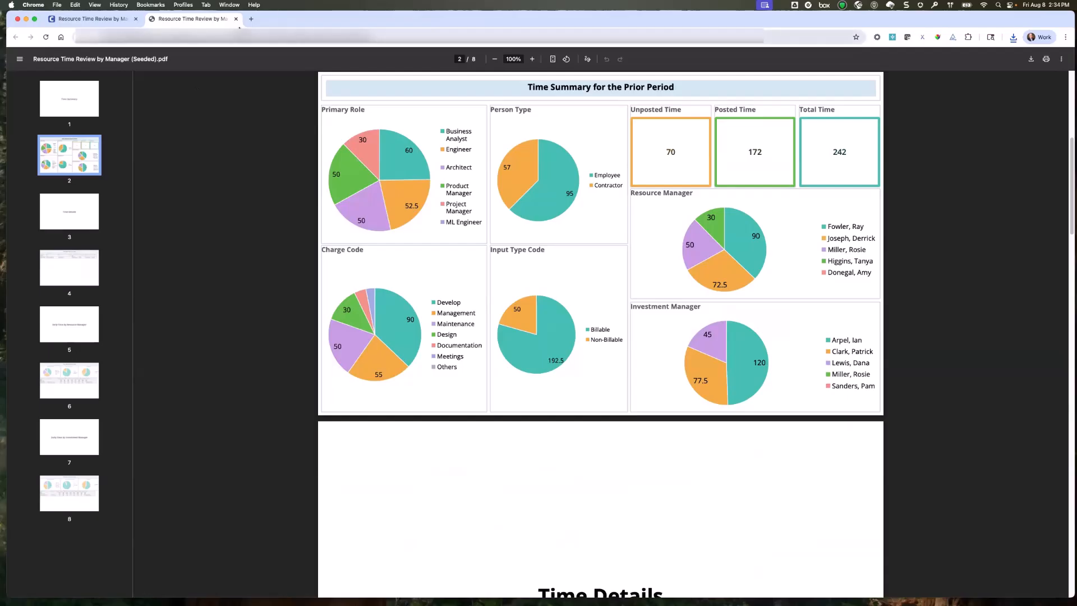
Return to Clarity, download the newest Resource Time Review by Manager (Seeded) PDF from the Reports Library and open the downloaded copy.
left_click(103, 21)
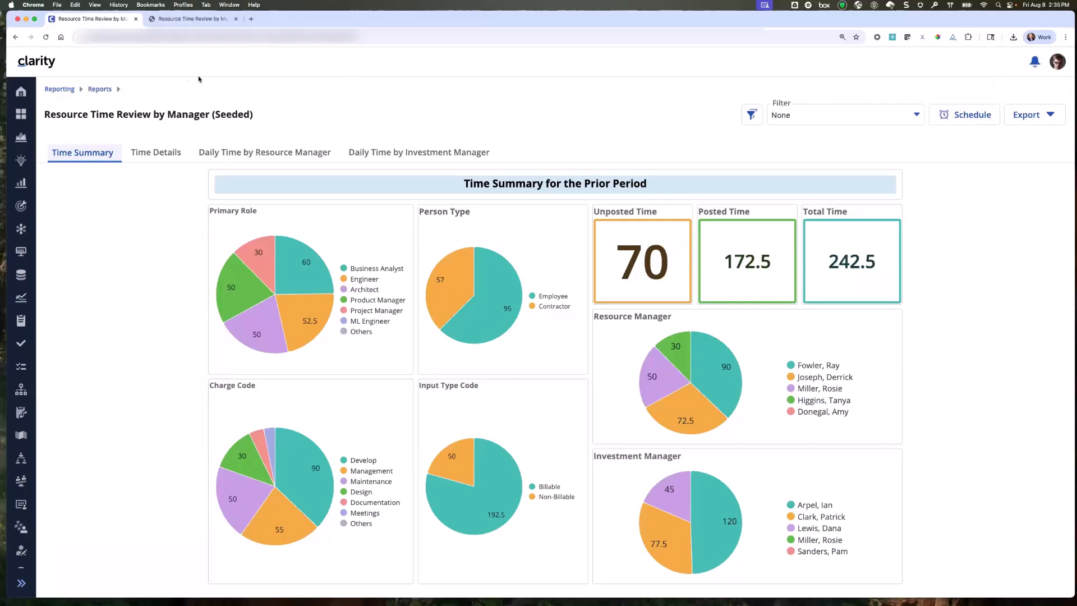
left_click(101, 90)
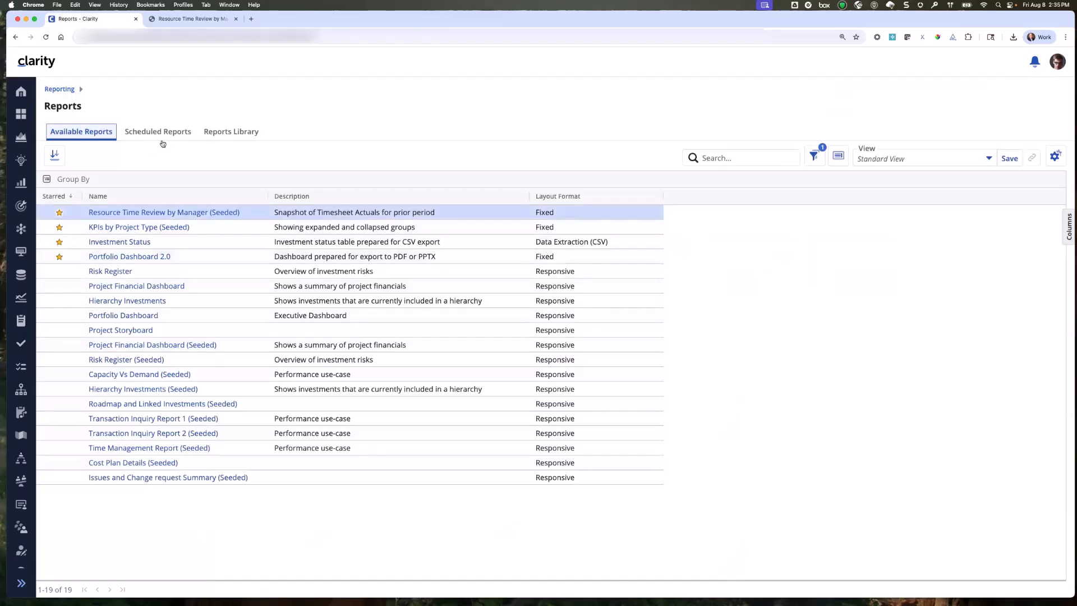
left_click(222, 132)
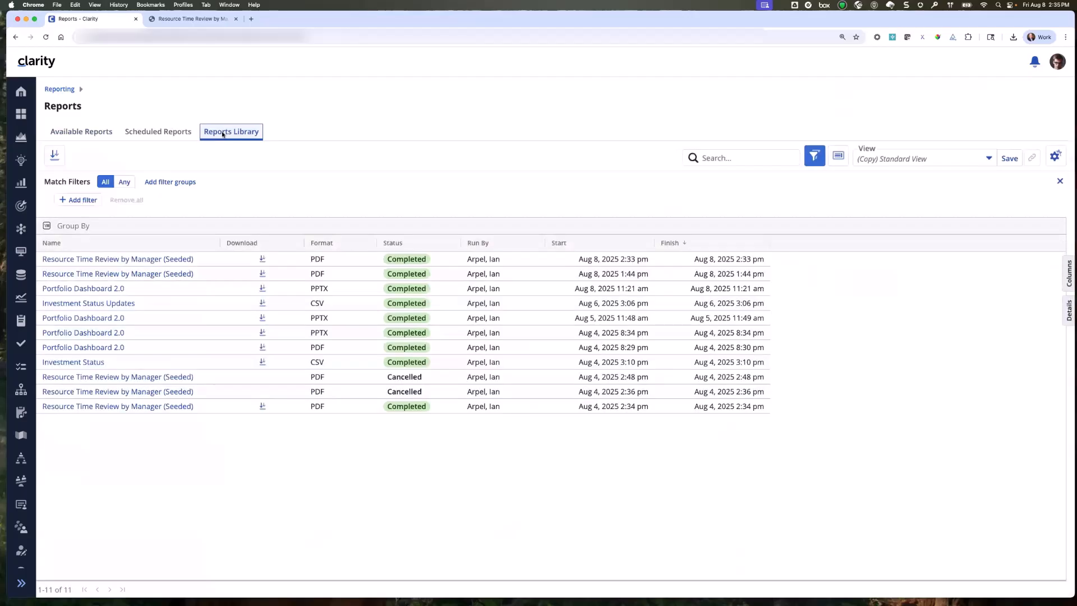
left_click(262, 260)
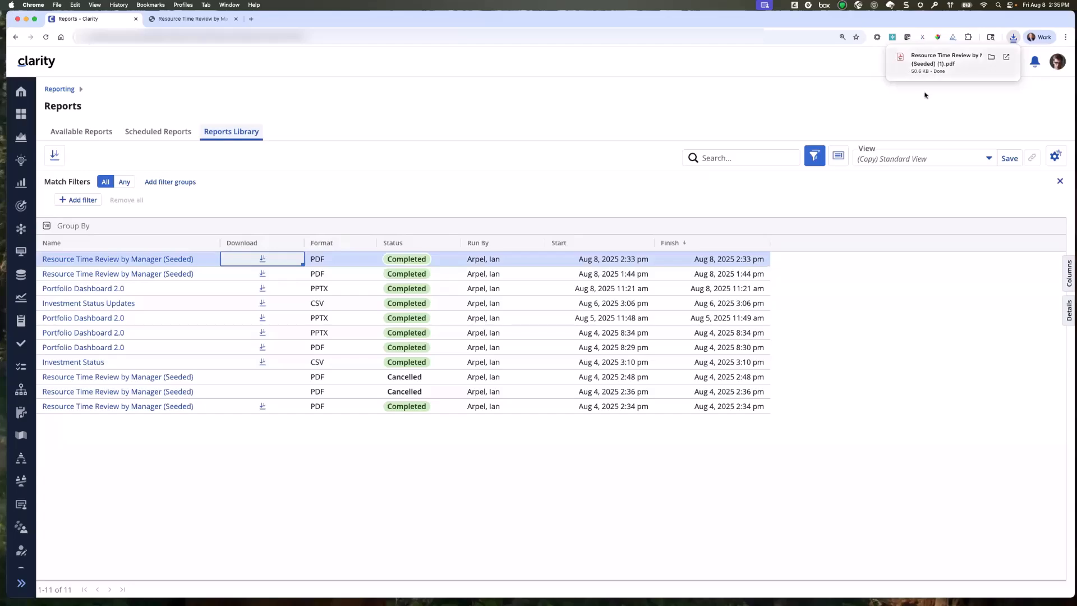
left_click(1013, 38)
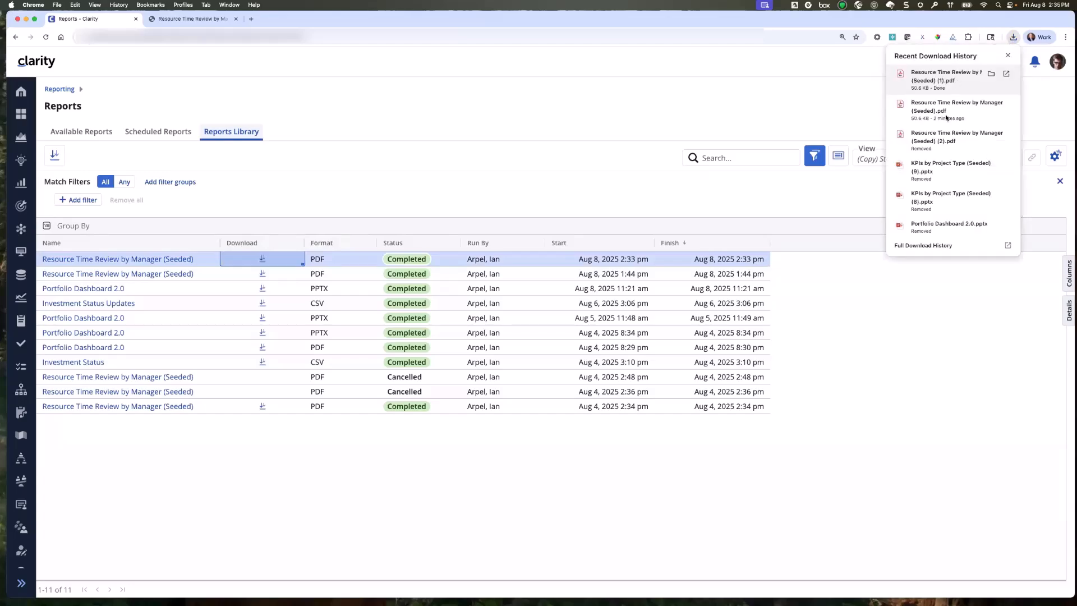
left_click(931, 78)
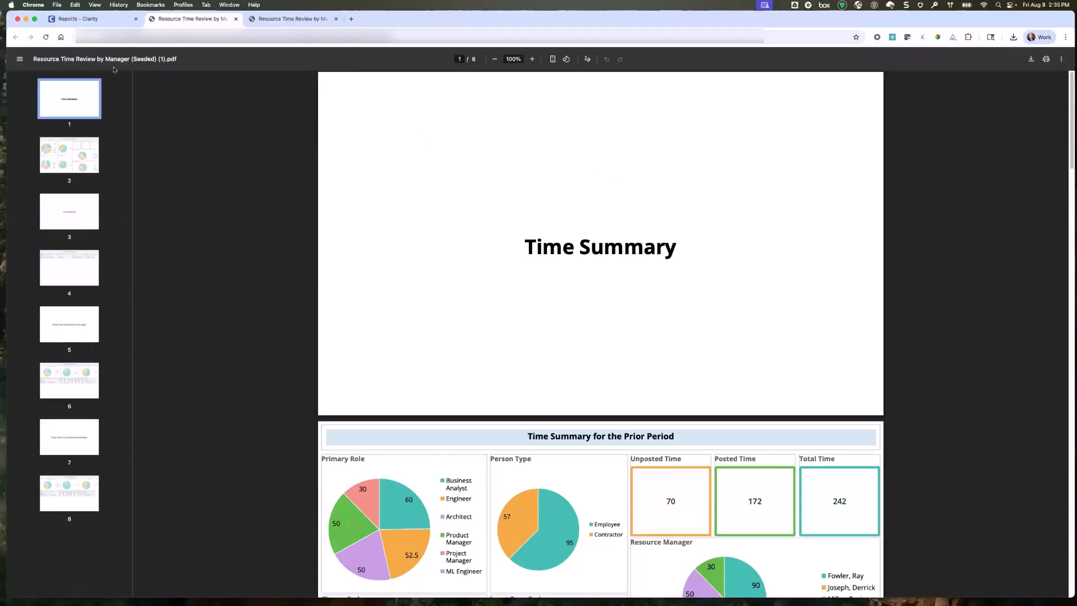
Back in Clarity, reopen the Resource Time Review by Manager (Seeded) report, start a PDF export and cancel it while it is in progress.
left_click(73, 19)
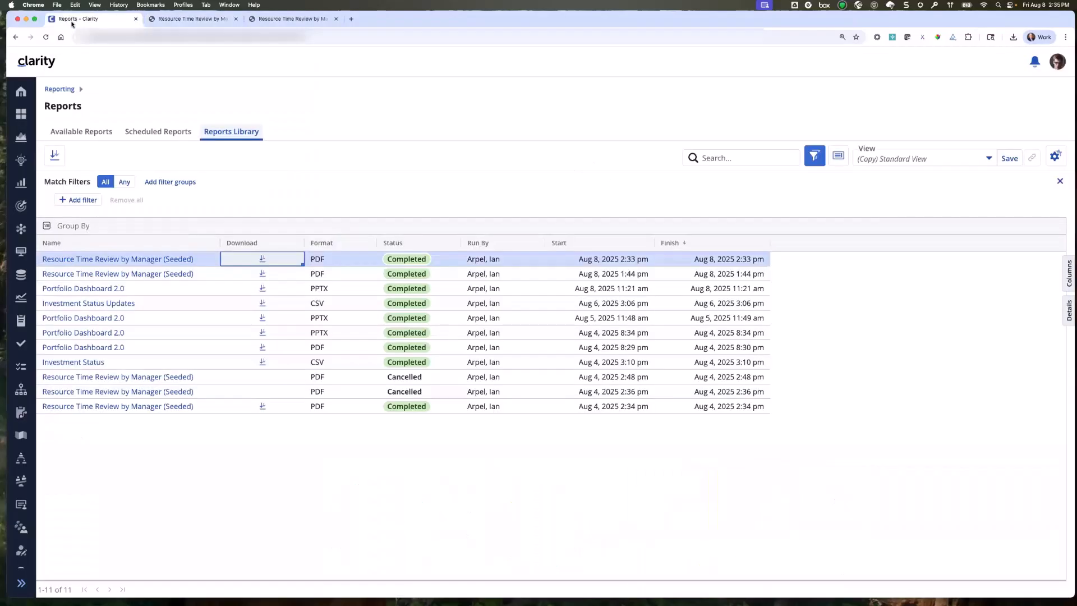
left_click(89, 131)
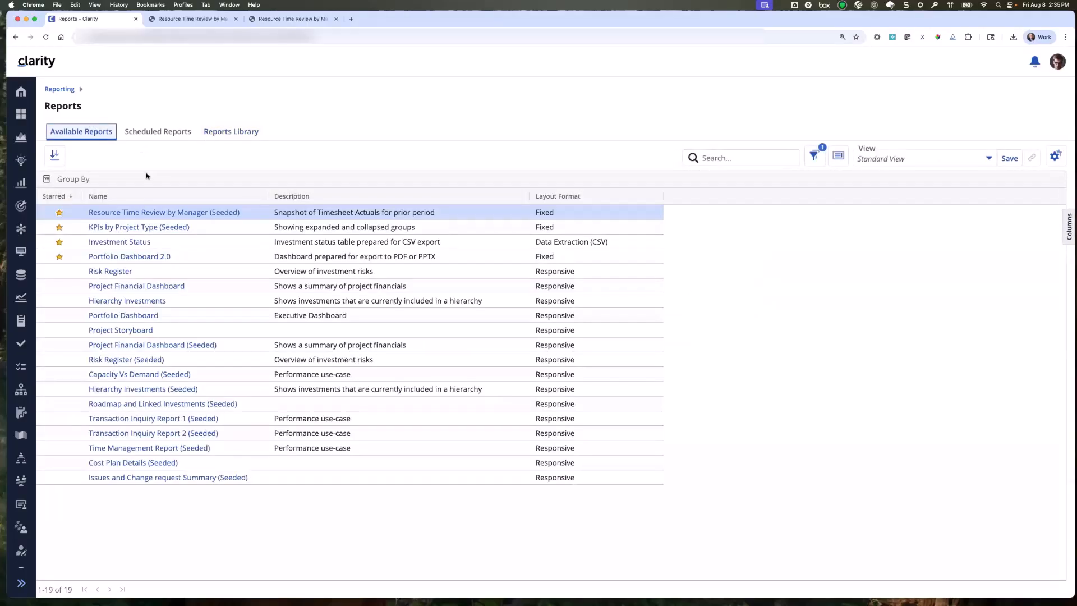
left_click(161, 212)
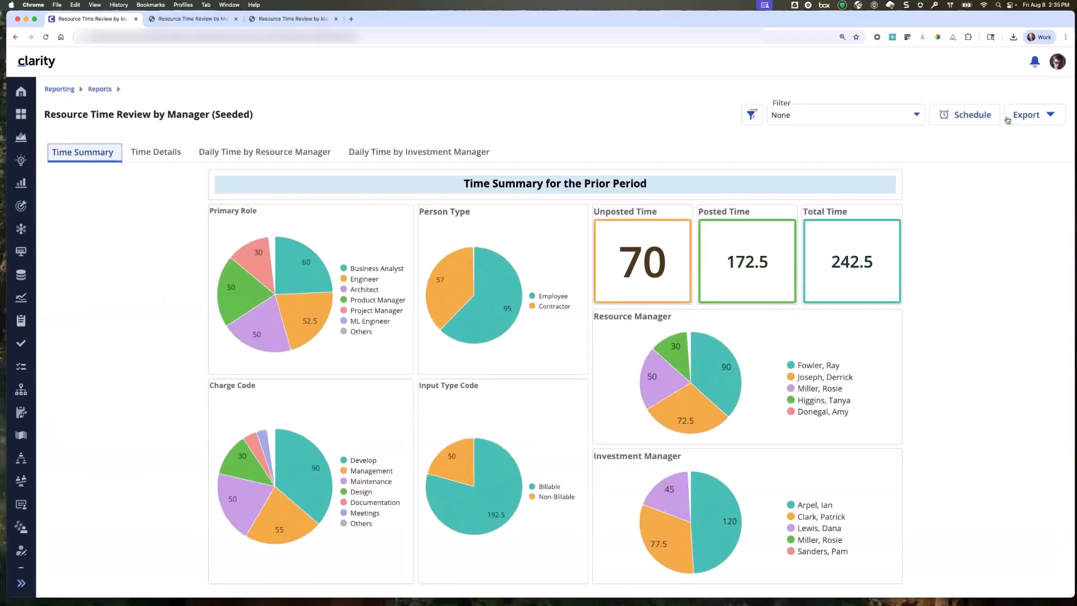
left_click(1025, 117)
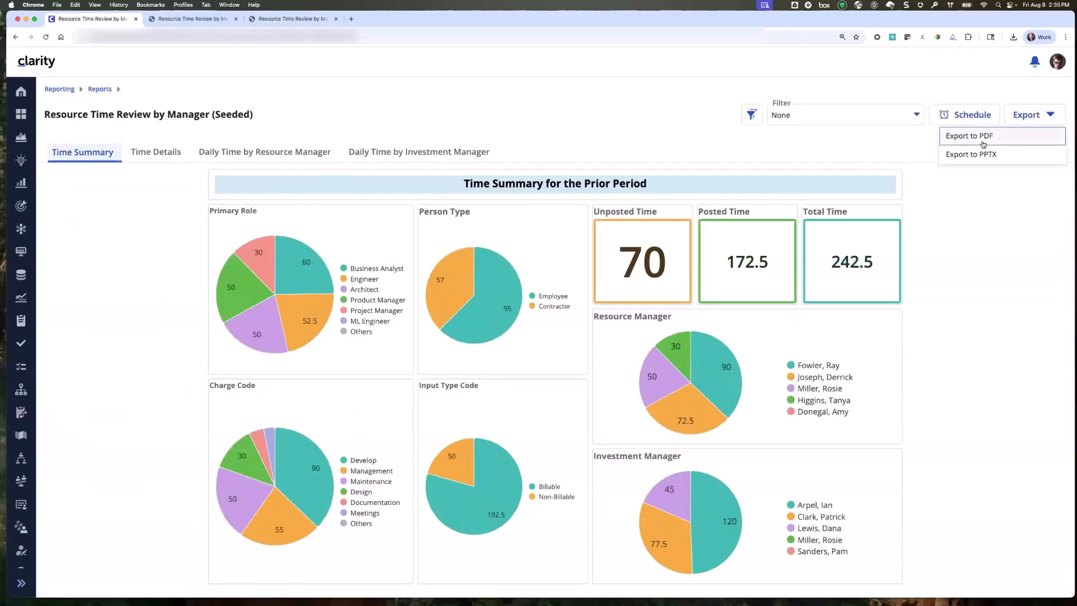
left_click(981, 142)
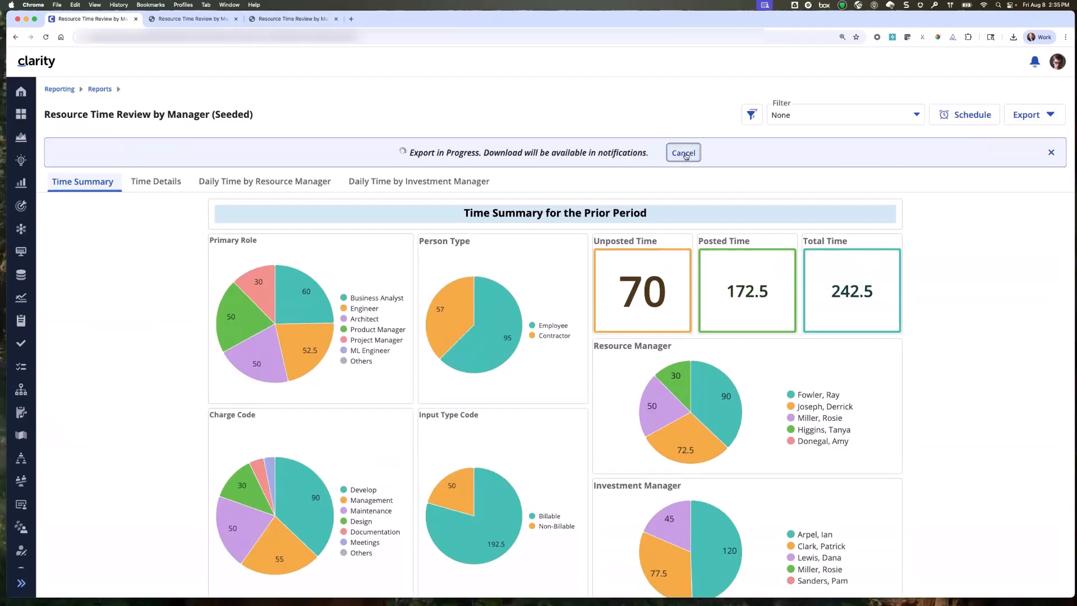
left_click(684, 153)
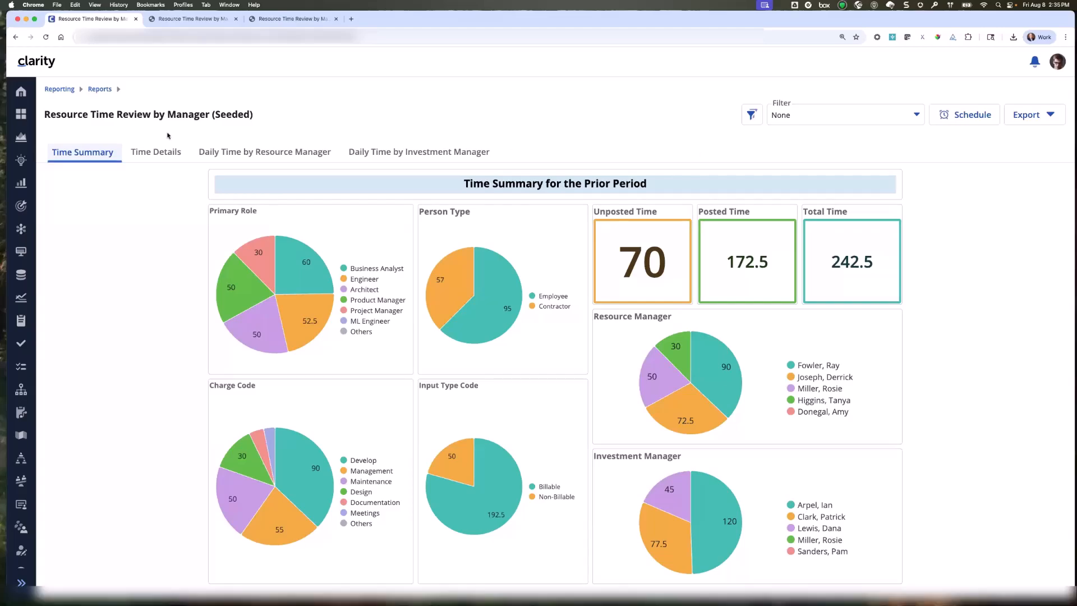
Go back to the reports list and check the statuses of the recent export runs in the Reports Library.
left_click(100, 89)
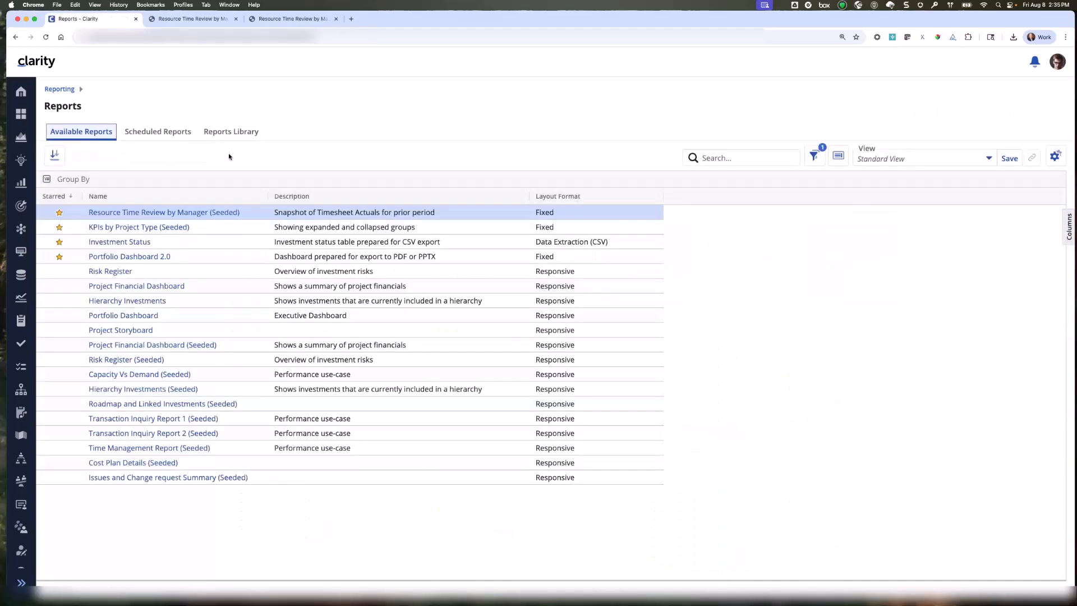
left_click(232, 134)
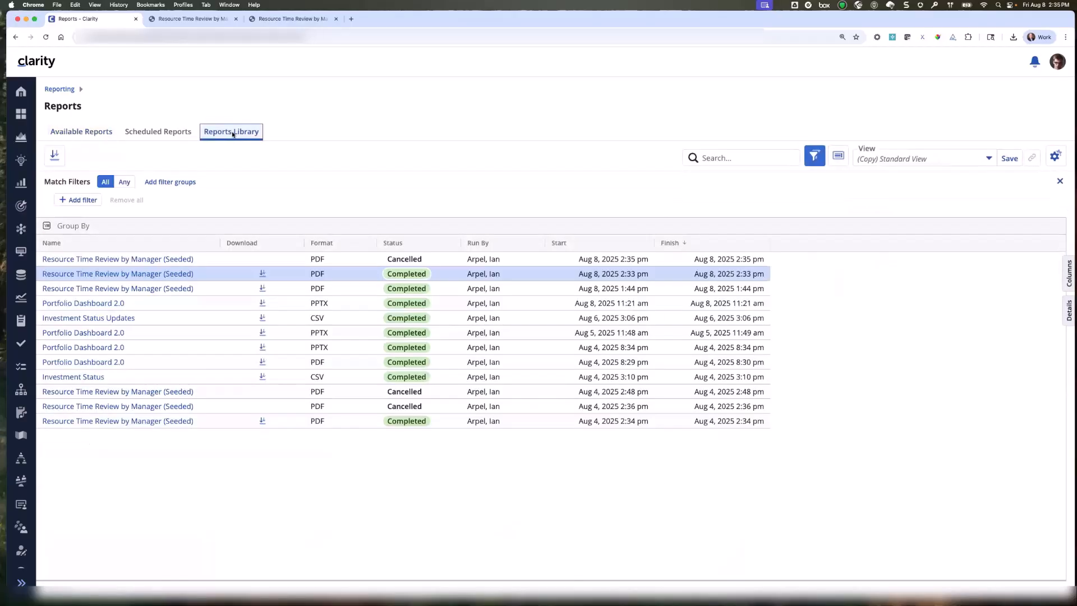
left_click(411, 279)
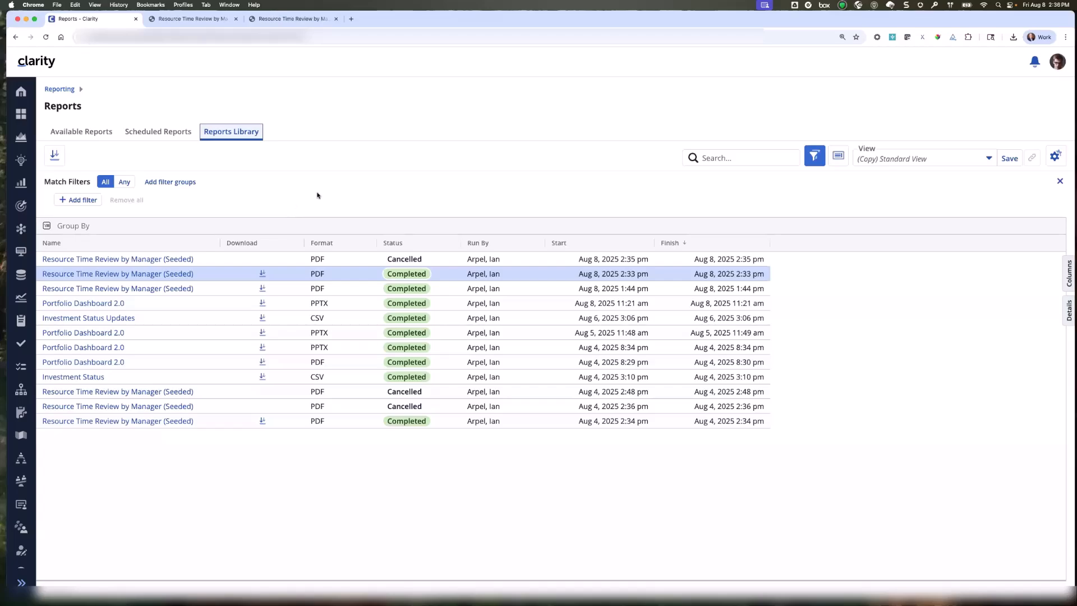
Open the Investment Status report from the available reports, and show and then hide its filter settings.
left_click(72, 133)
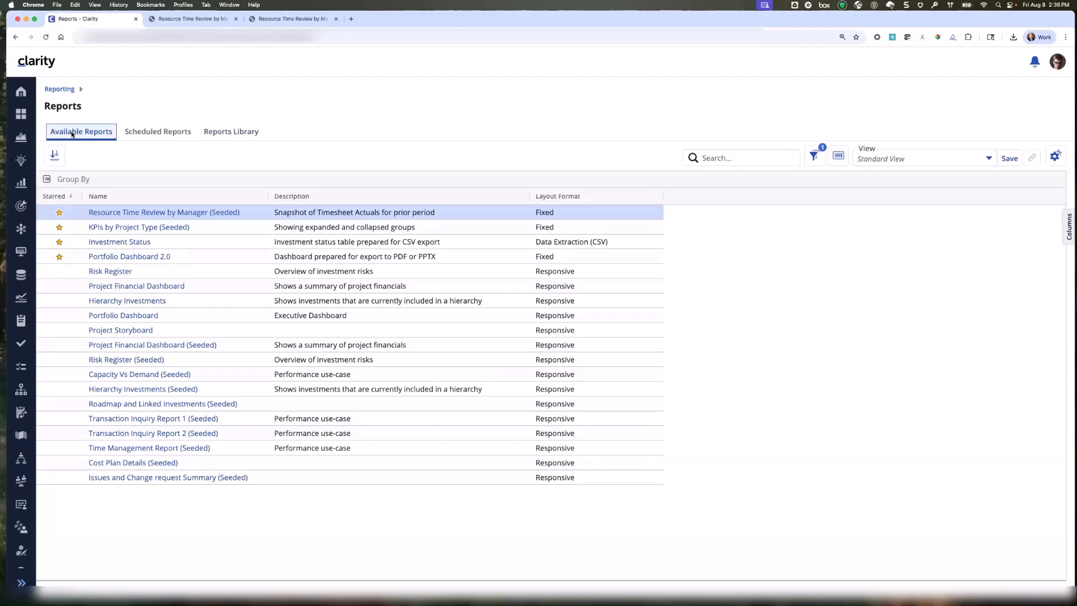
left_click(116, 242)
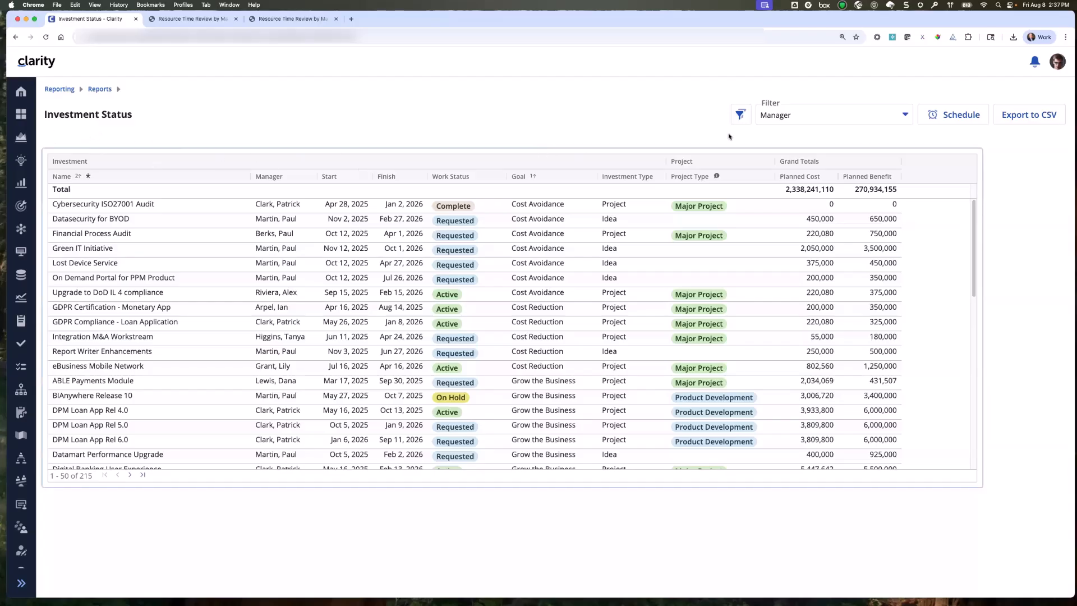
left_click(741, 119)
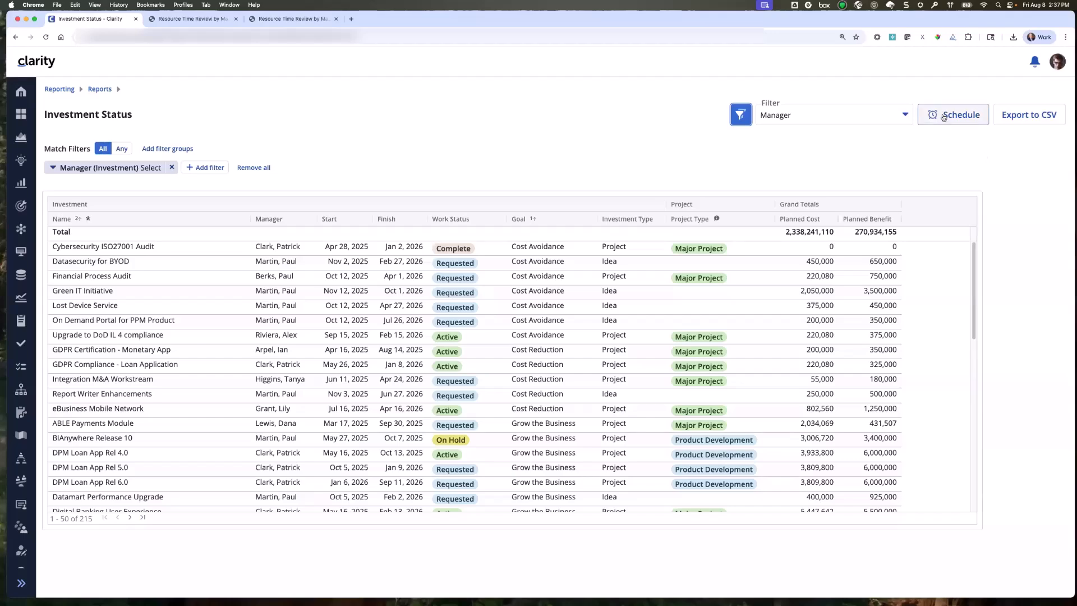
left_click(741, 115)
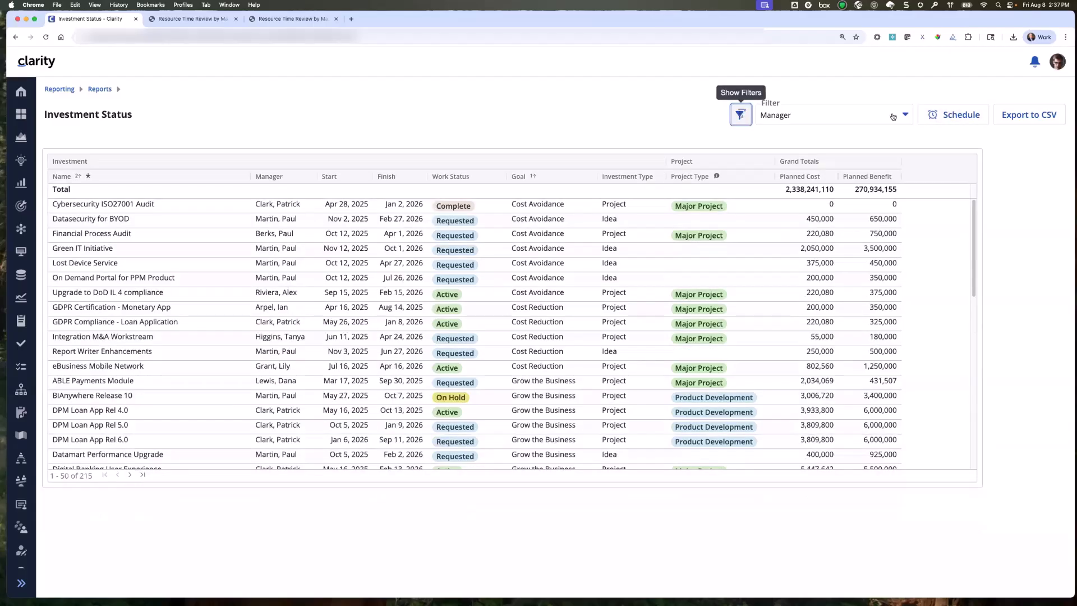
Check the export options in the Investment Status report's schedule settings, and cancel without saving a schedule.
left_click(954, 119)
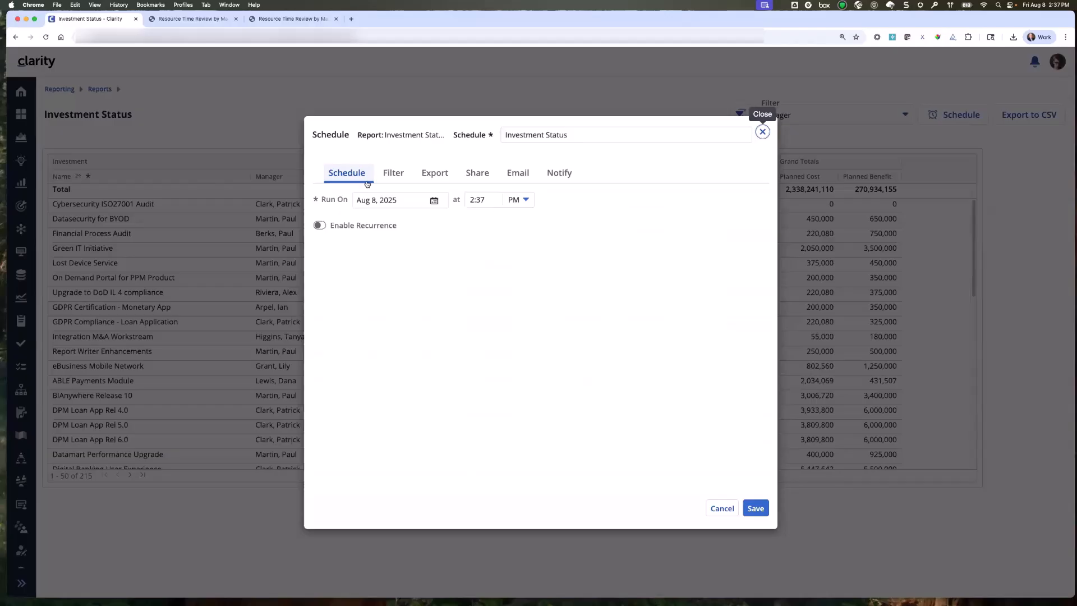
left_click(442, 174)
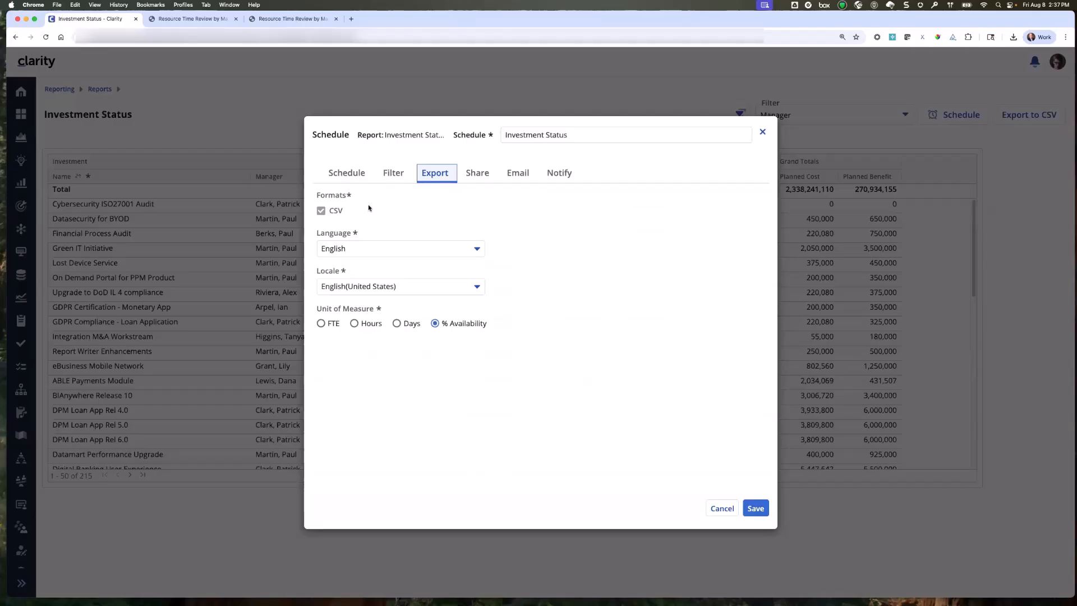
left_click(725, 508)
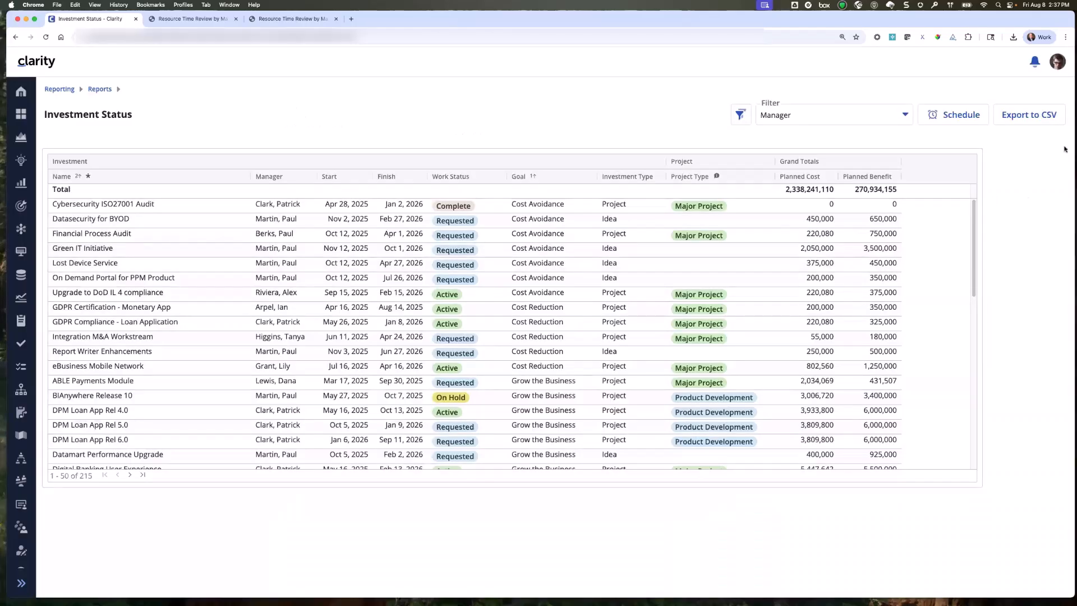
Export the Investment Status report to CSV, download it from the notifications, and open it in Excel with the default data conversions.
left_click(1022, 120)
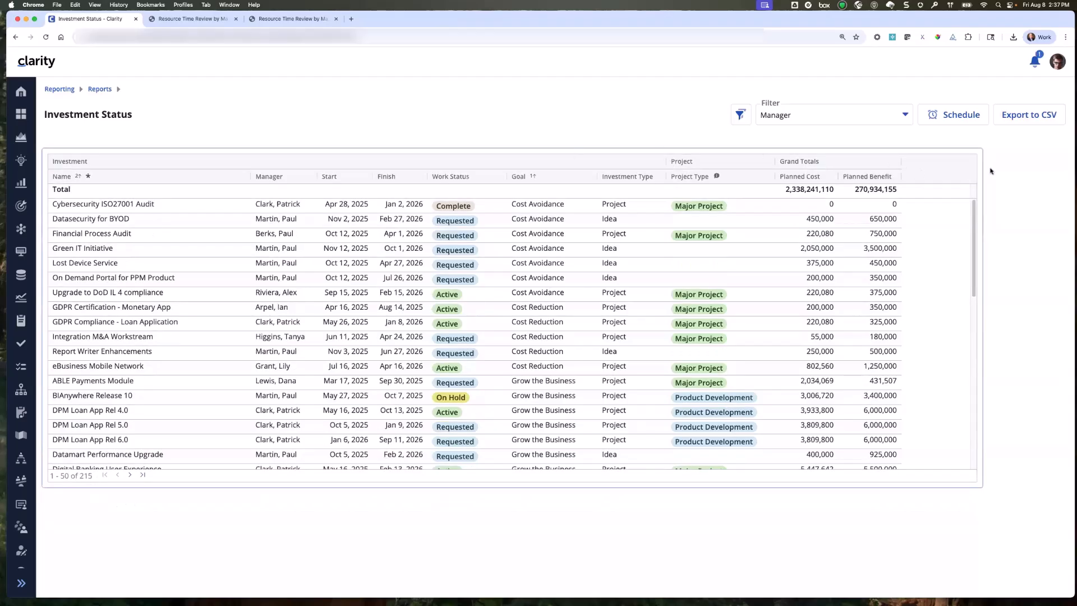
left_click(1035, 66)
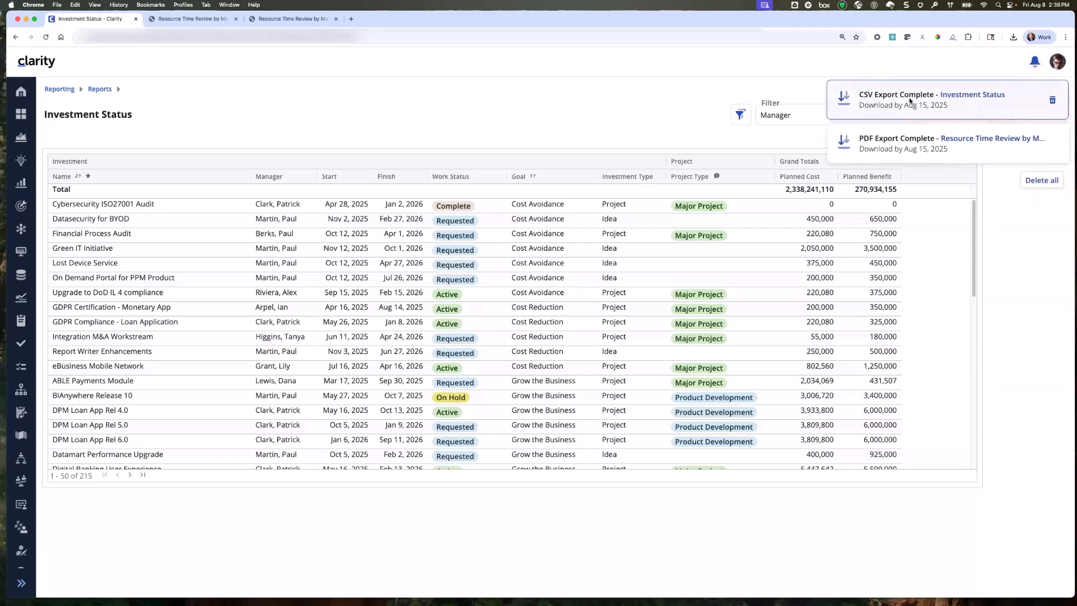
left_click(962, 99)
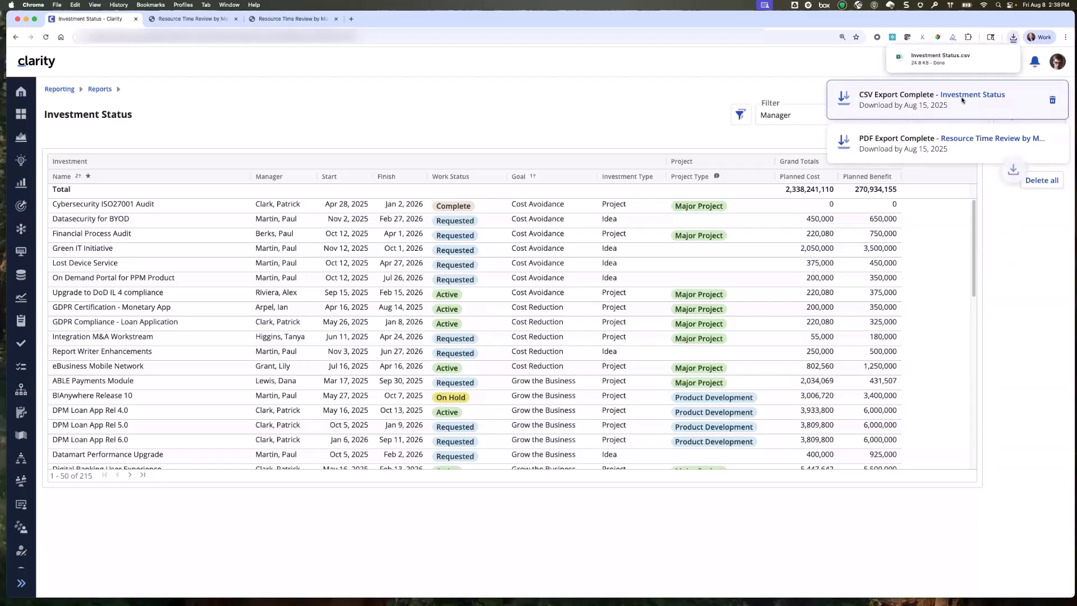
left_click(947, 56)
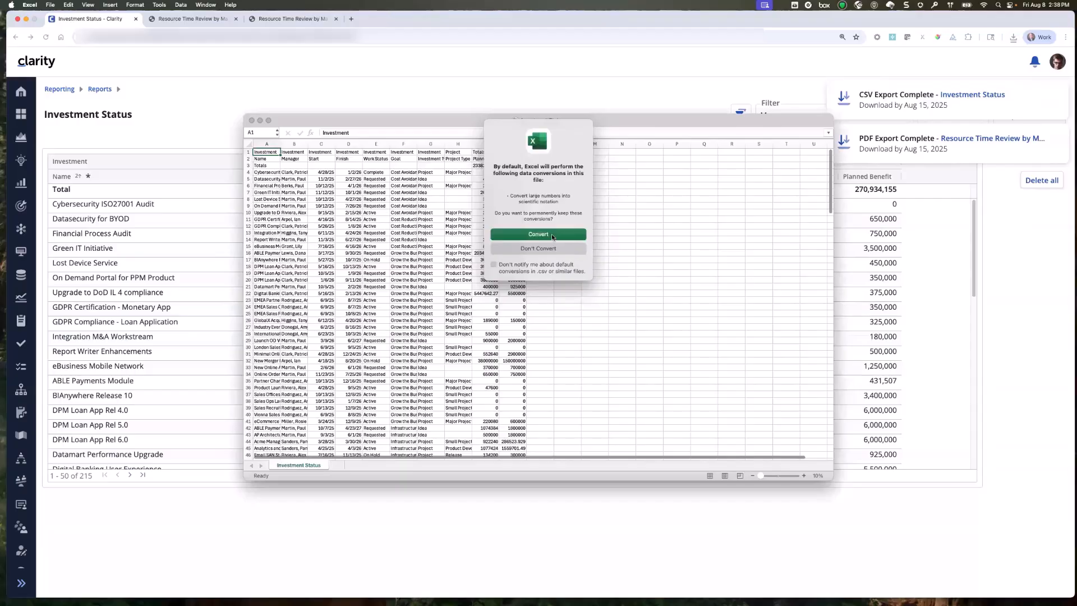
left_click(553, 237)
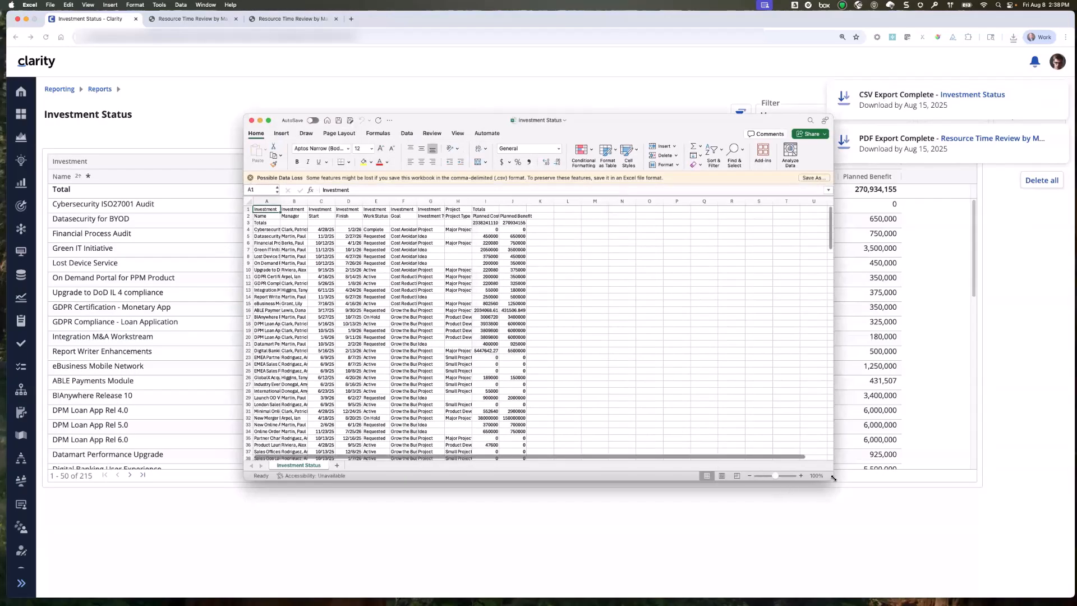
Enlarge and reposition the Excel window, and dismiss the possible data loss warning.
left_click_drag(835, 476, 926, 585)
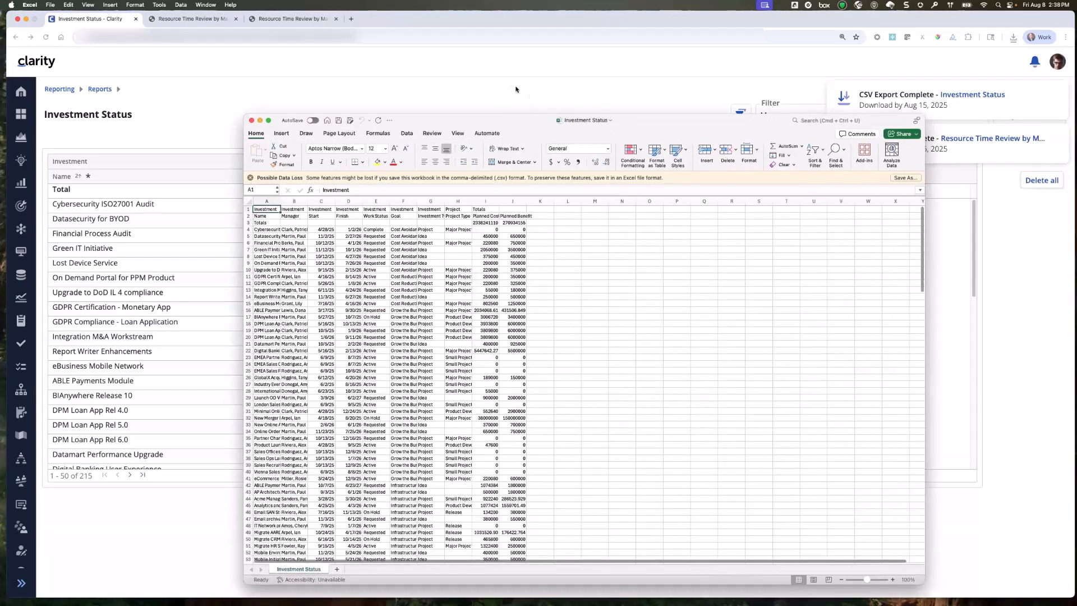
left_click_drag(533, 120, 413, 84)
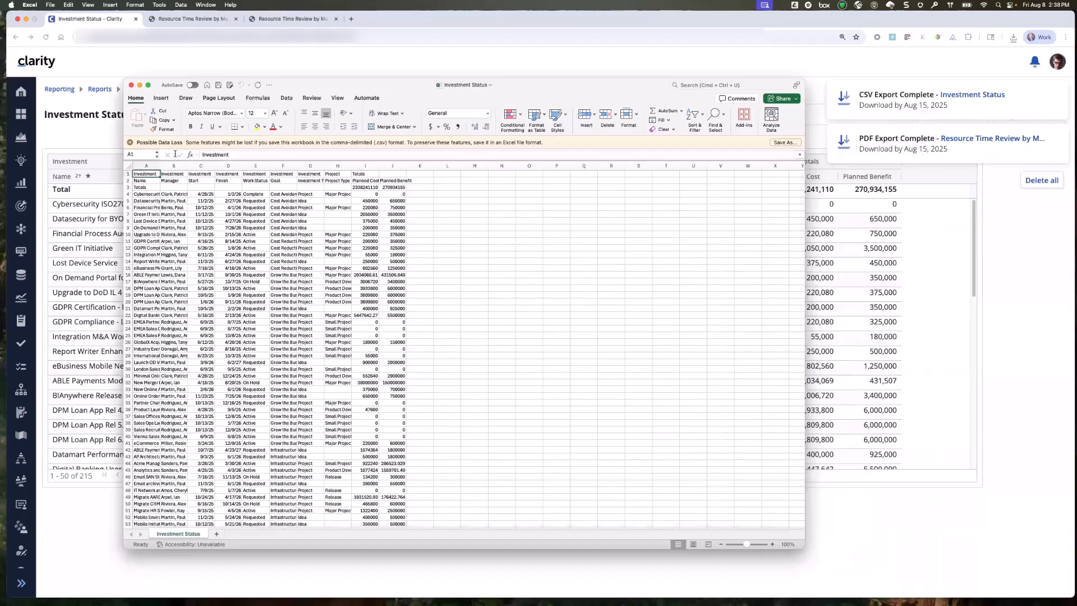
left_click(131, 142)
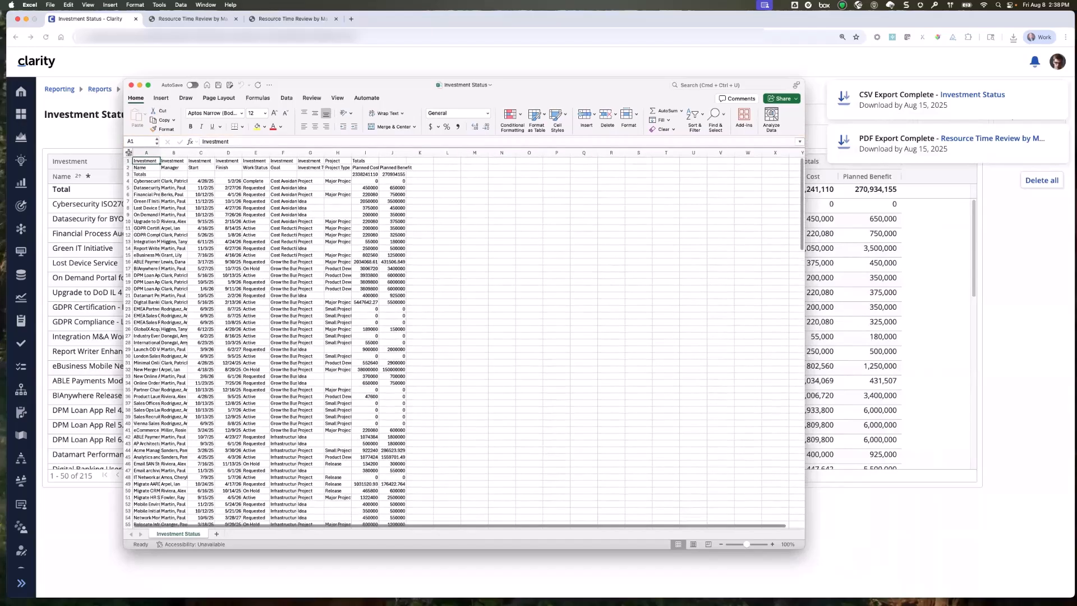
Widen all columns of the Investment Status sheet together, and enlarge the window to fit more of the data.
left_click(129, 153)
left_click_drag(160, 154, 188, 156)
left_click(336, 208)
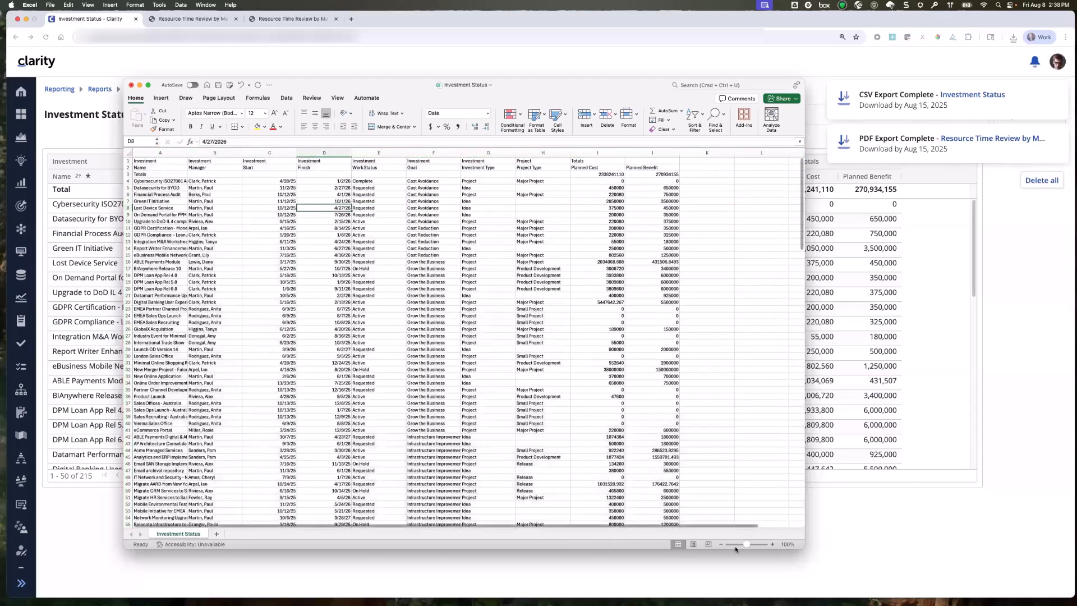
left_click_drag(804, 548, 860, 566)
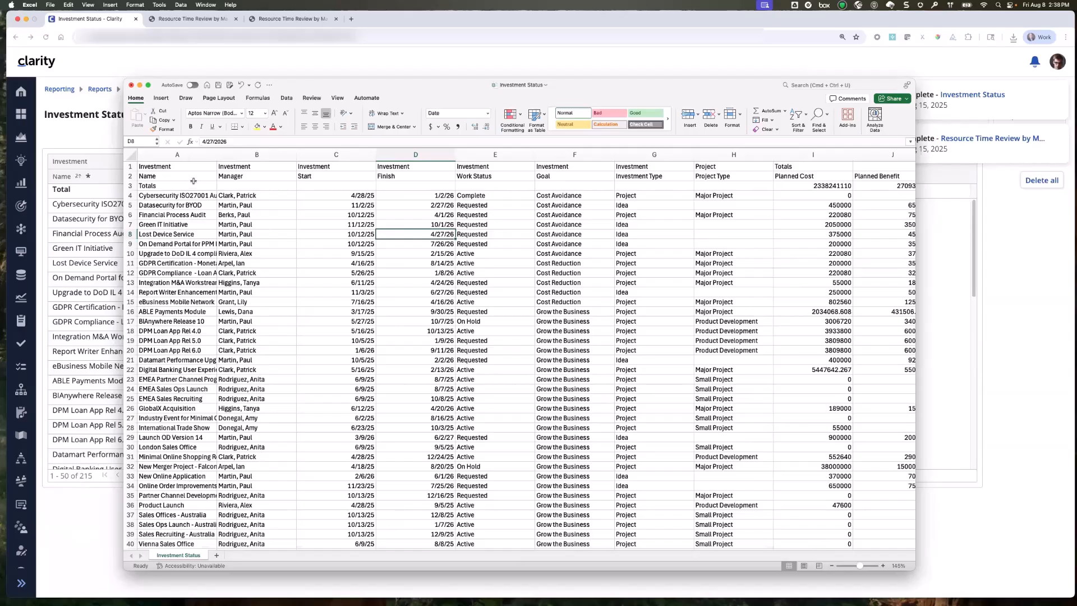
Select the investment name column to check its entry count, and return the selection to cell A1.
left_click(188, 156)
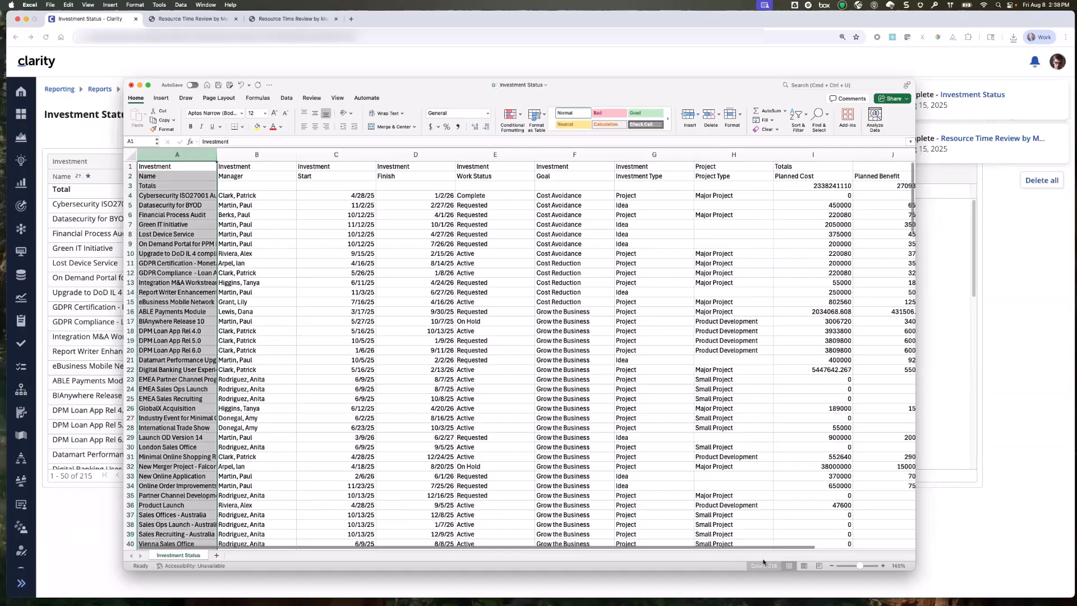
left_click(93, 565)
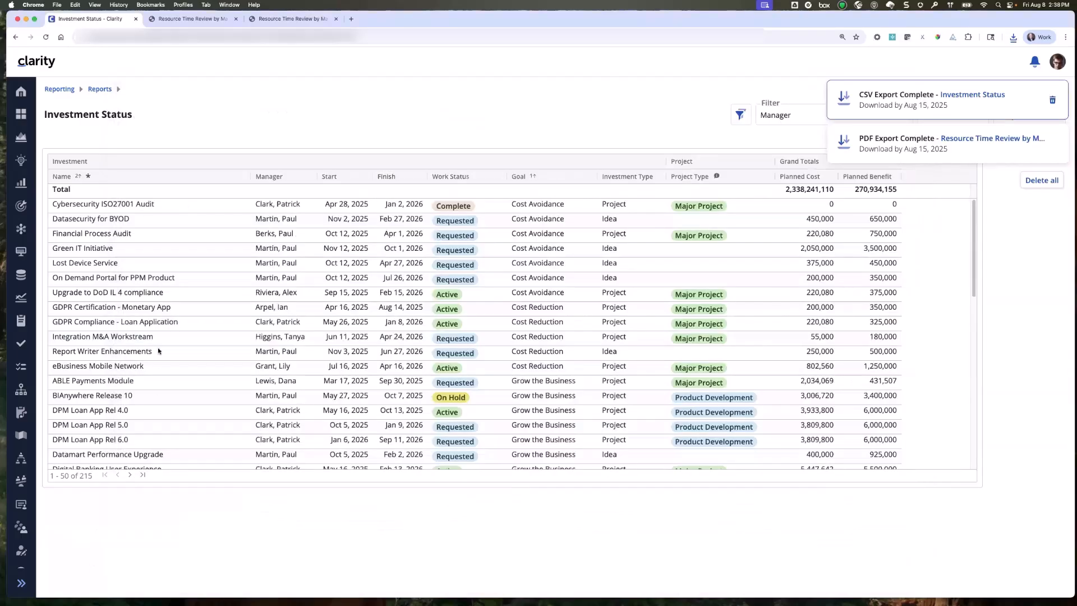
left_click(622, 587)
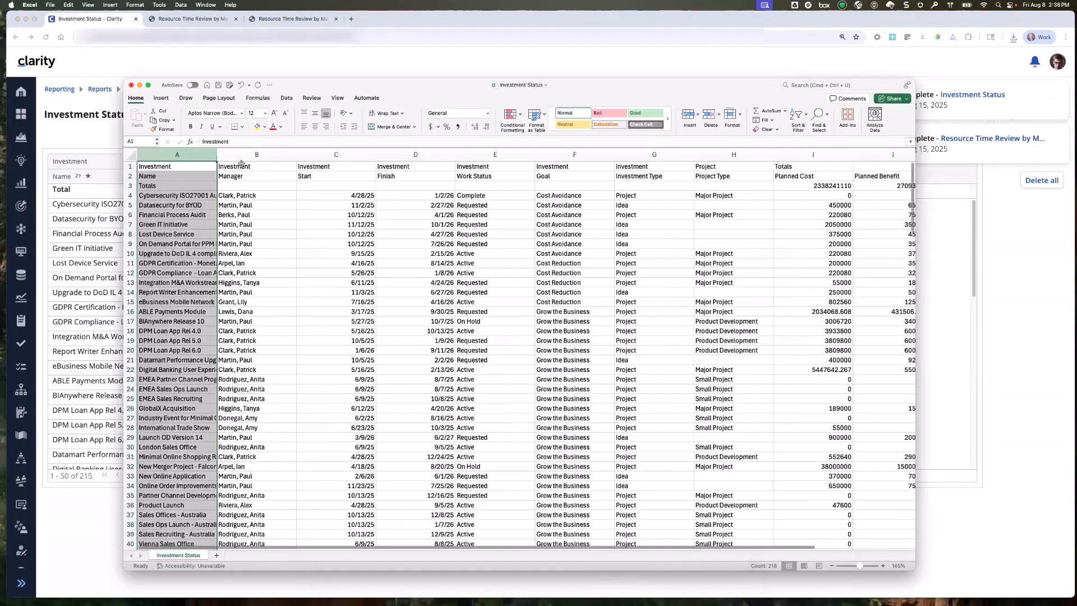
left_click(160, 168)
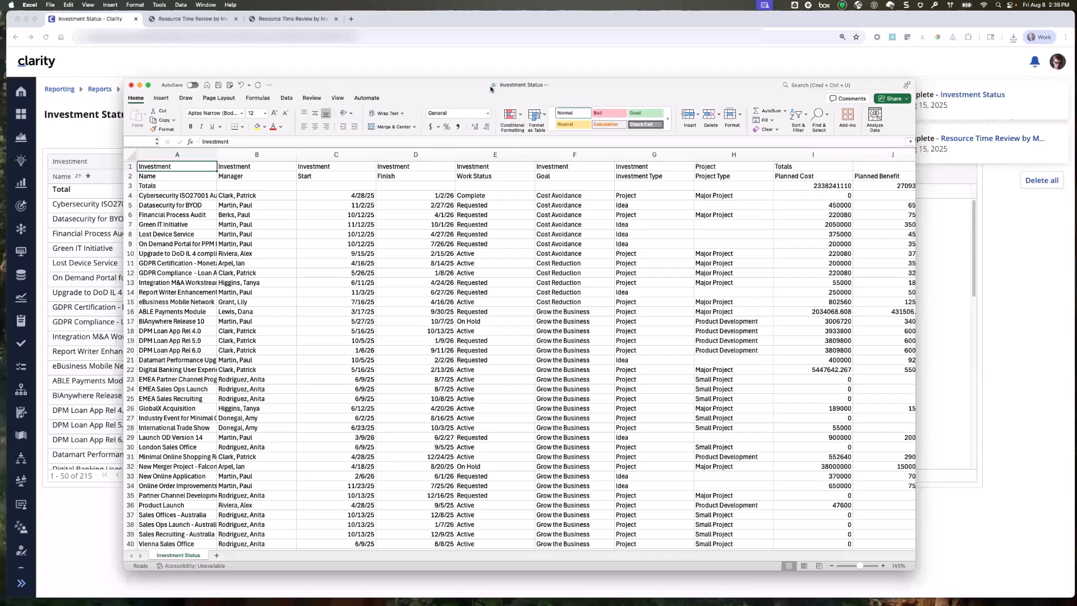
Move and enlarge the spreadsheet window to fit all report columns, and widen column A to fit the full investment names.
left_click_drag(491, 88, 710, 90)
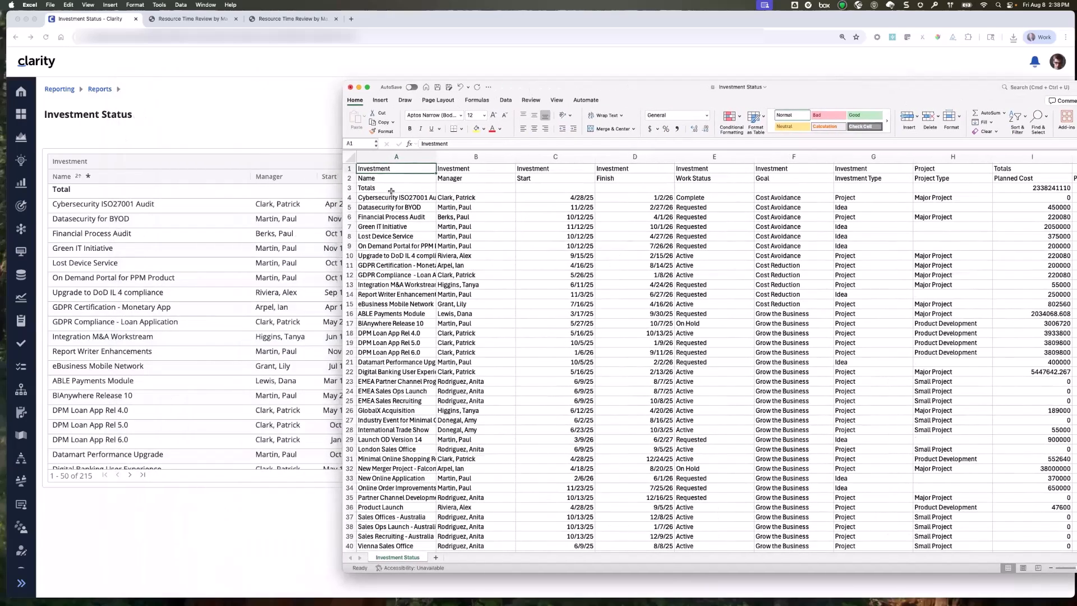
left_click_drag(586, 90, 387, 68)
left_click_drag(936, 550, 1020, 586)
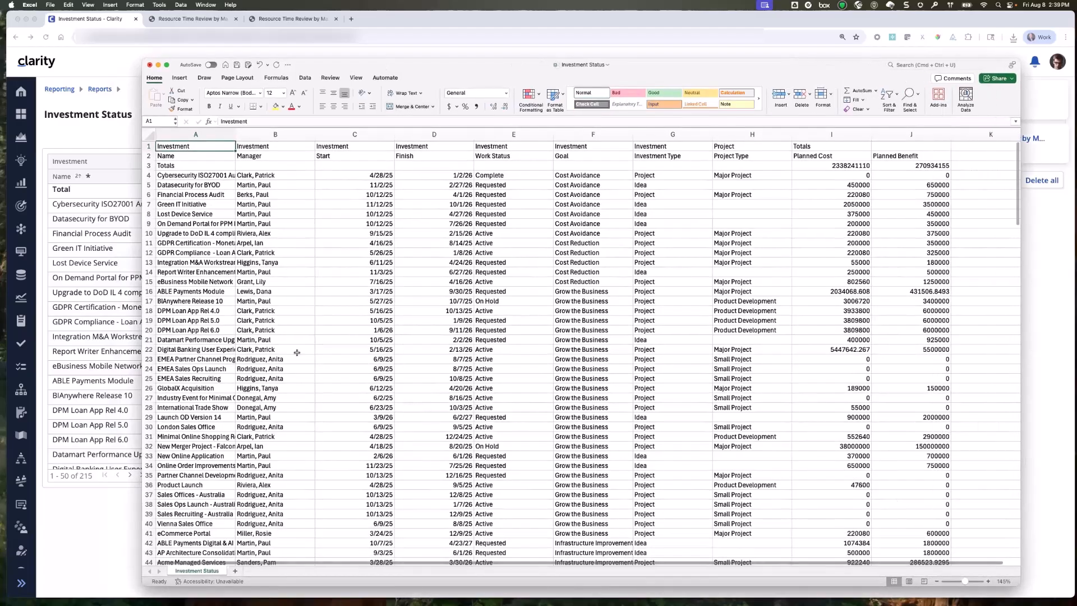
left_click_drag(236, 136, 279, 138)
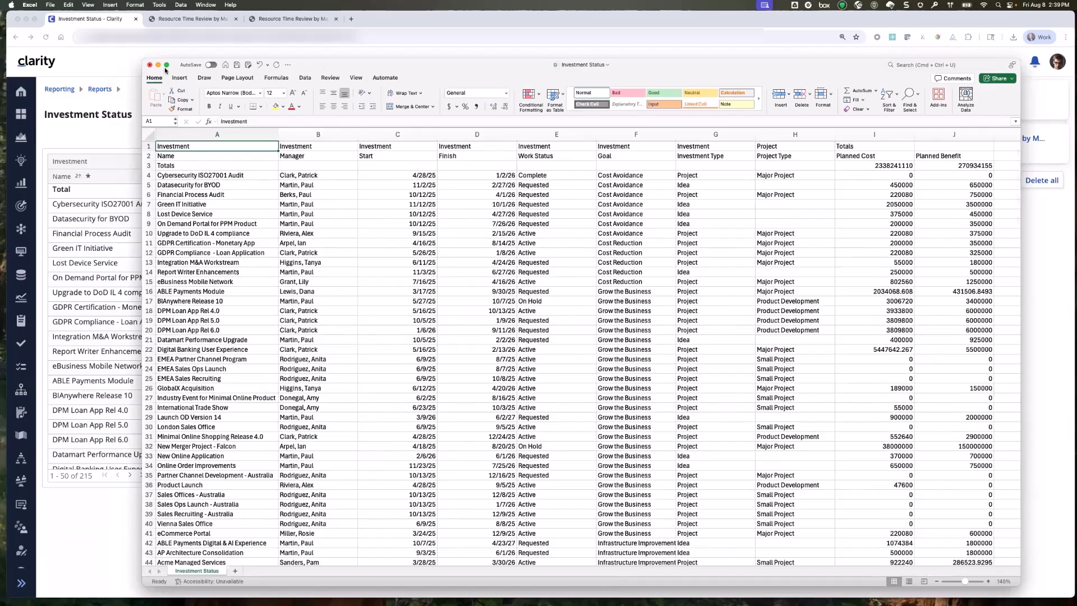
Switch back to Clarity and open the Report Designer from the Reporting page.
left_click(111, 65)
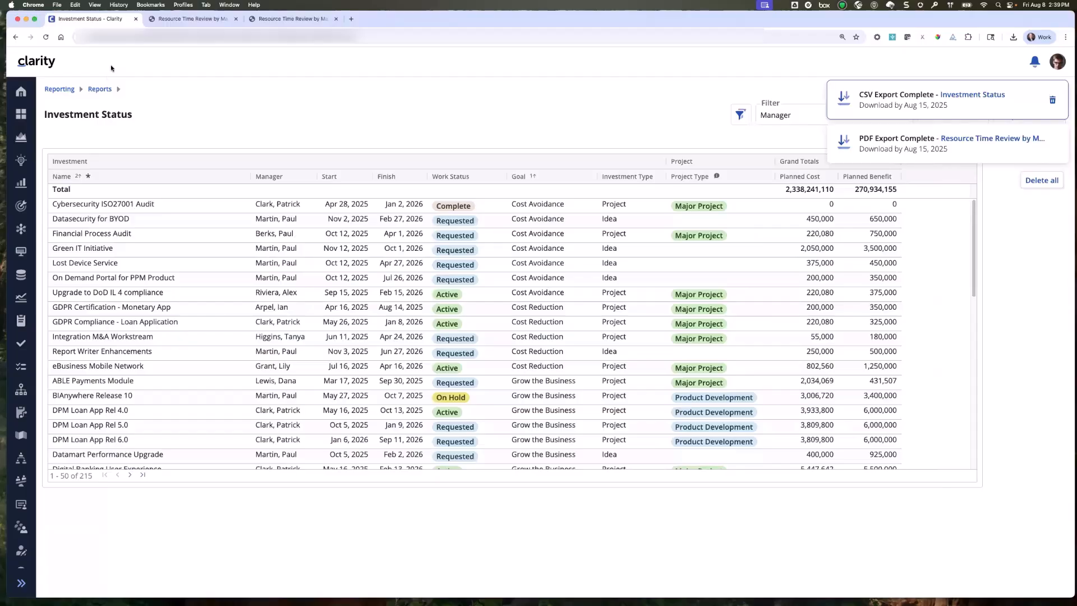
left_click(66, 91)
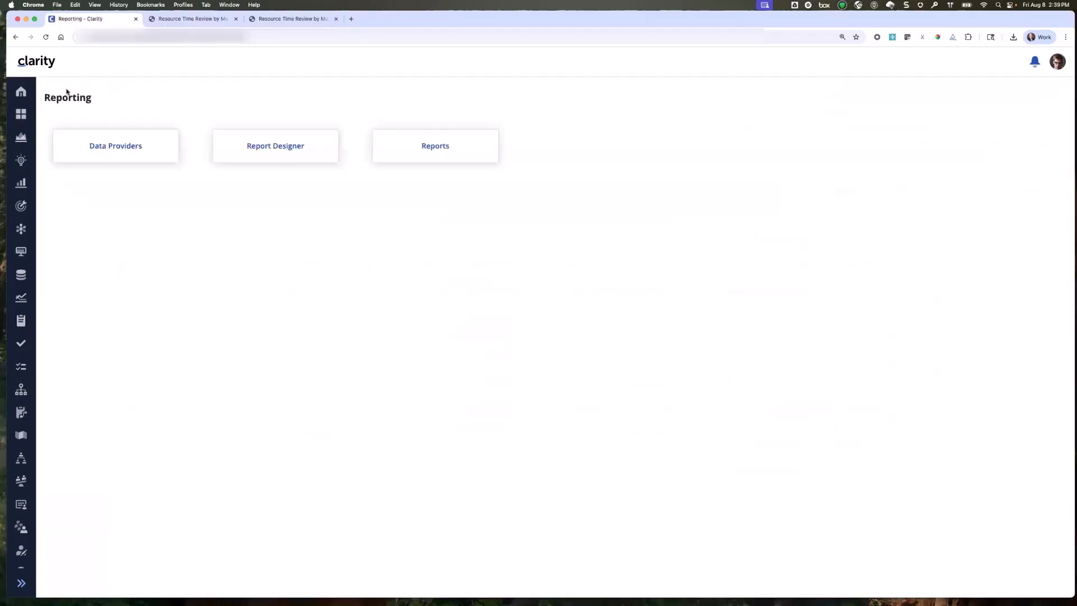
left_click(275, 147)
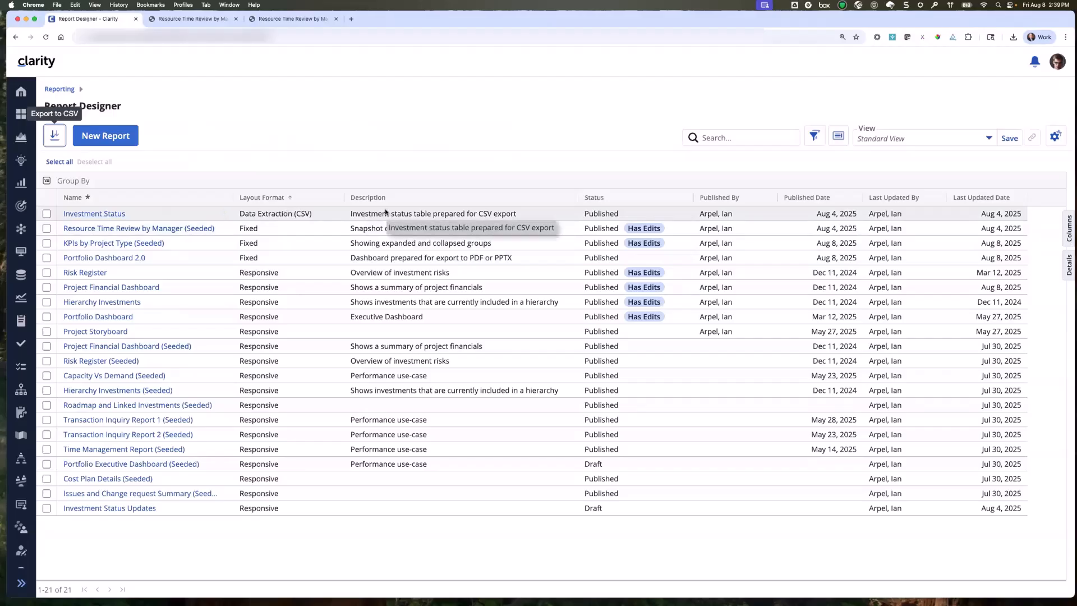
Start a new report and name it Investment Status Updates.
left_click(118, 136)
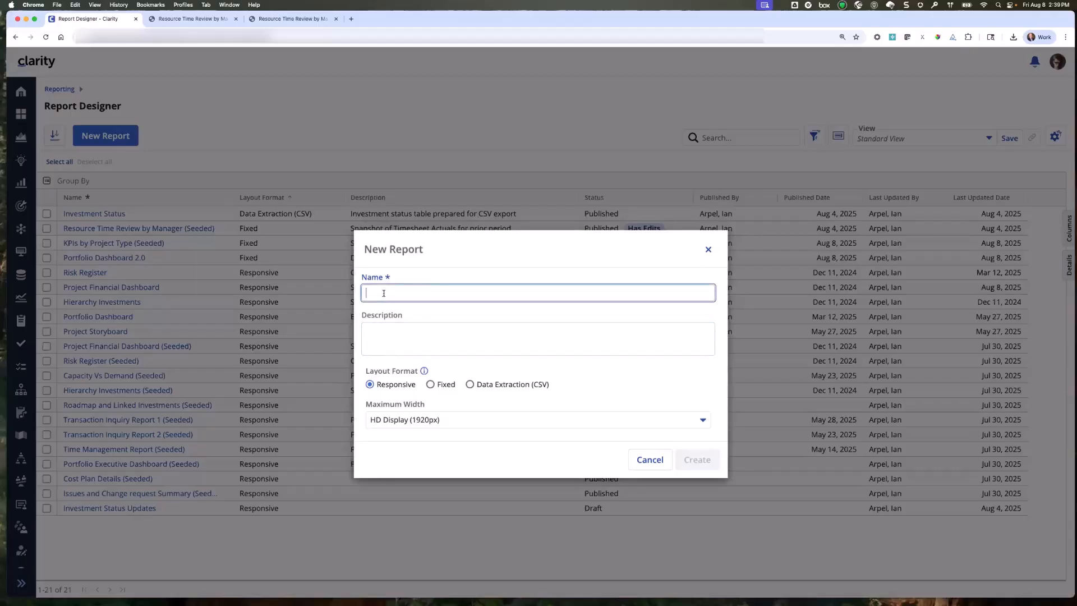
type("Inv")
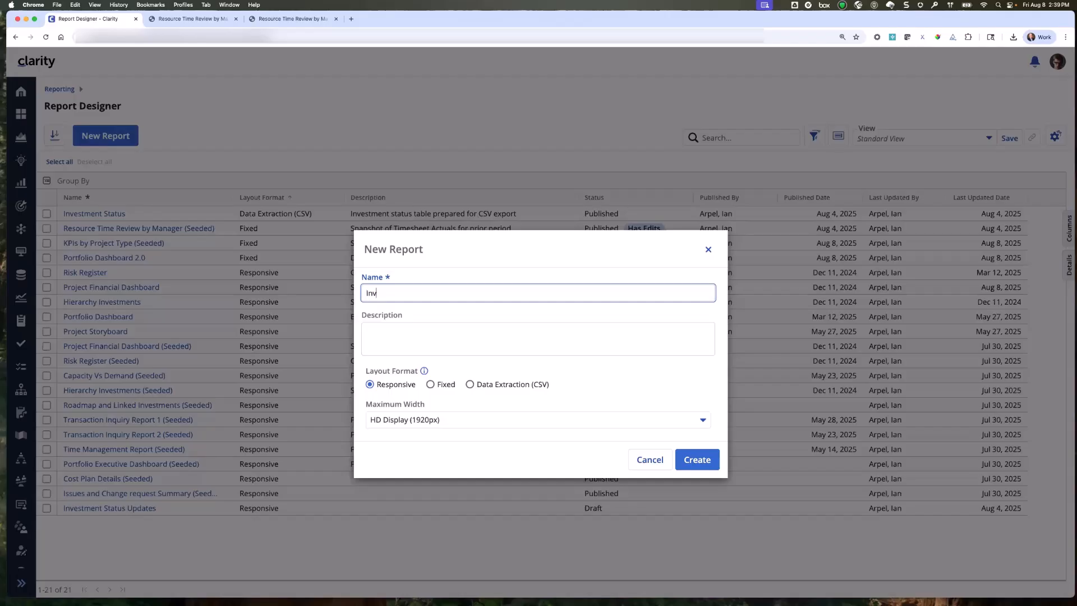
type("estment Statis")
key("BackSpace")
key("BackSpace")
type("us Update")
Look through the responsive layout's maximum width choices, and set the layout format to Data Extraction (CSV).
mouse_move(423, 372)
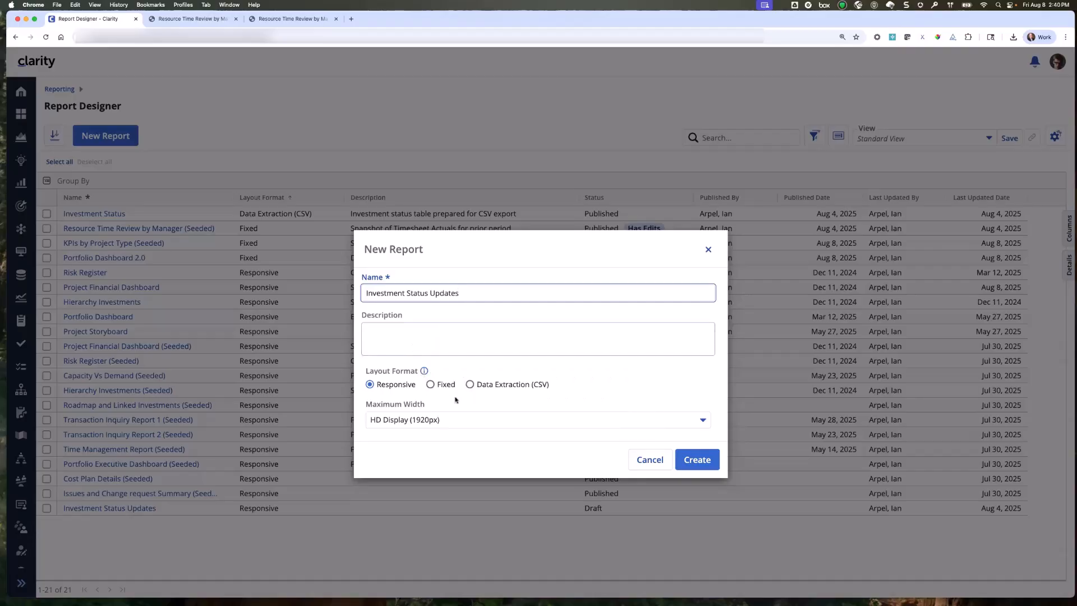
left_click(380, 421)
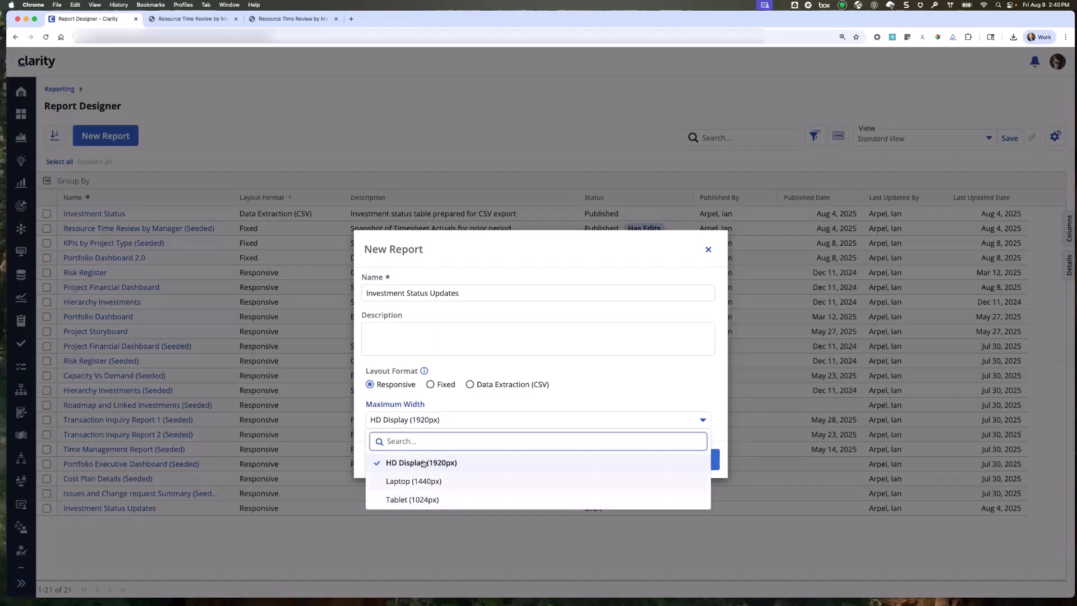
left_click(449, 406)
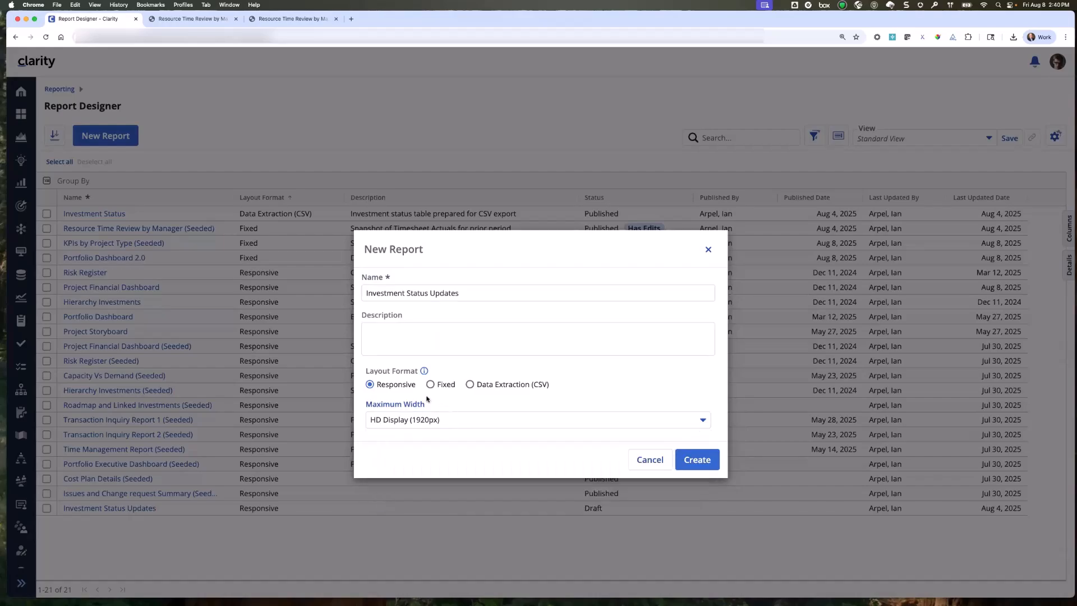
left_click(469, 385)
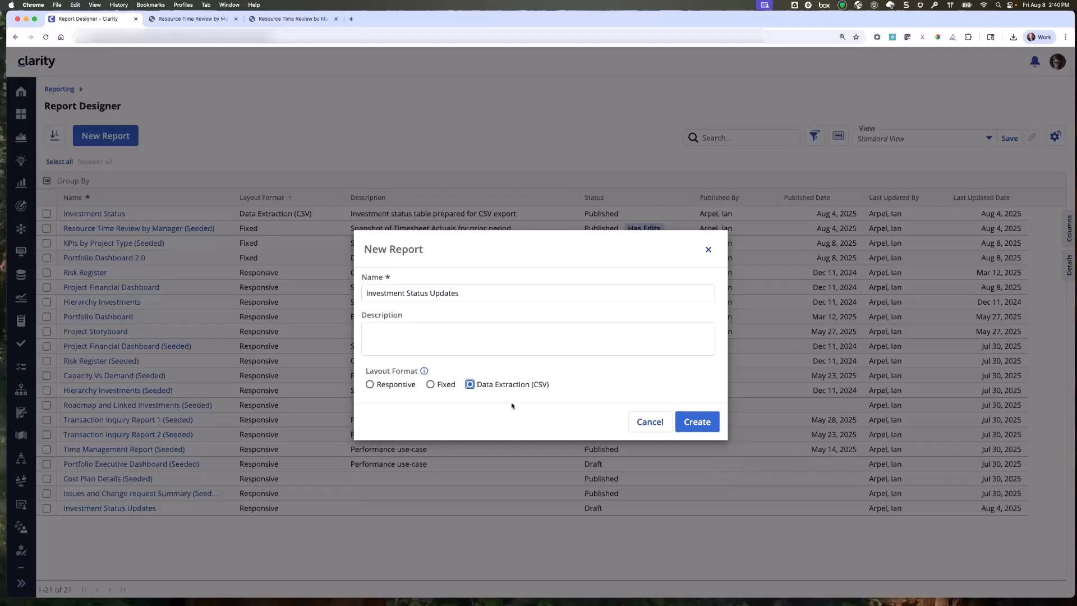
Create the report without selecting a data provider, and return to the Report Designer list.
left_click(698, 422)
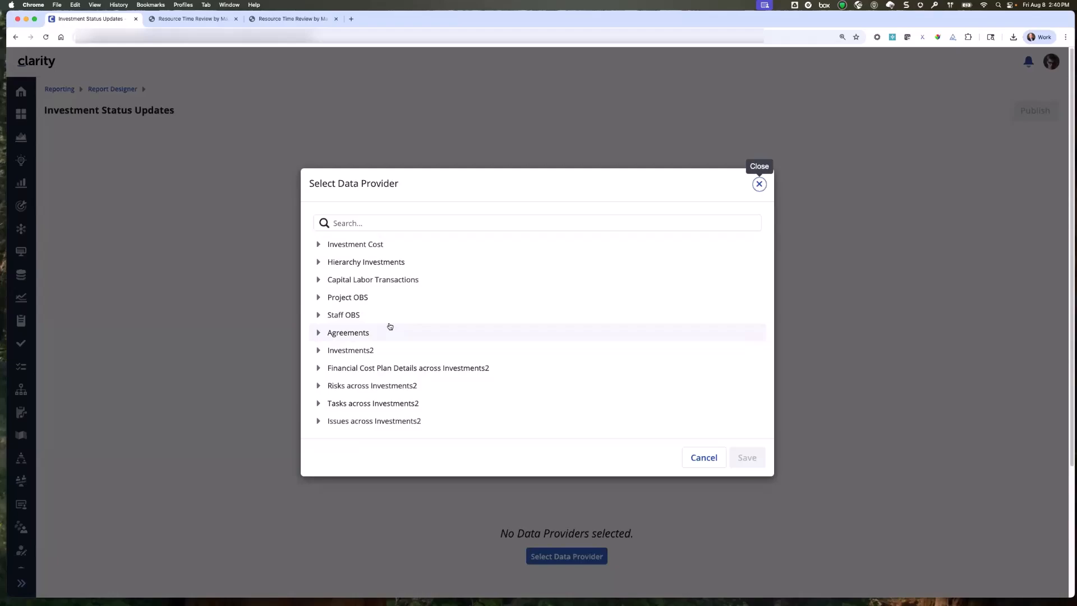
left_click(705, 458)
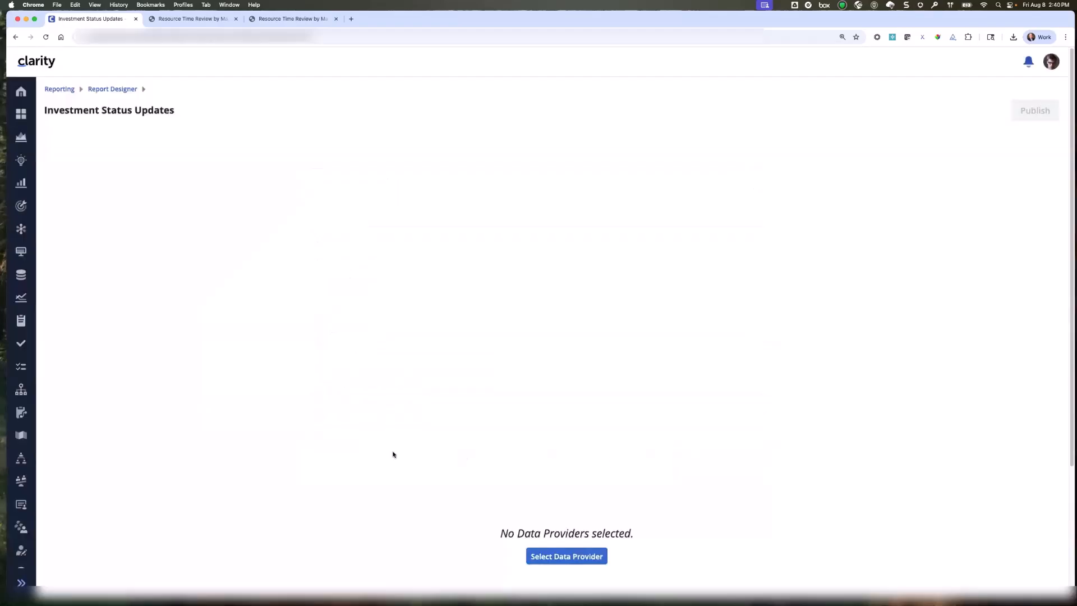
left_click(113, 90)
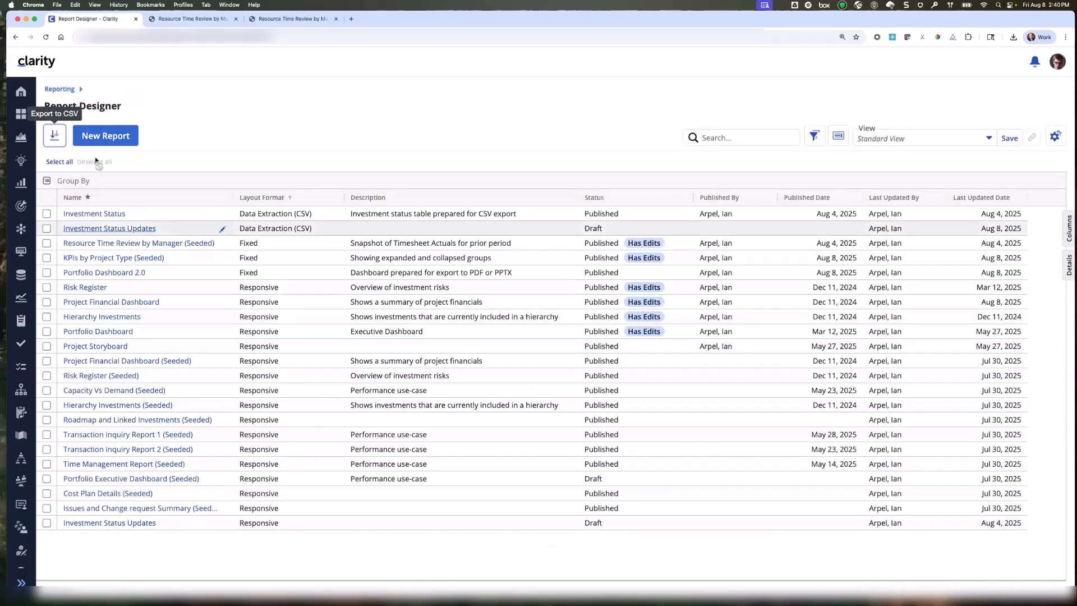
Create a new report named test with the Fixed layout format.
left_click(105, 135)
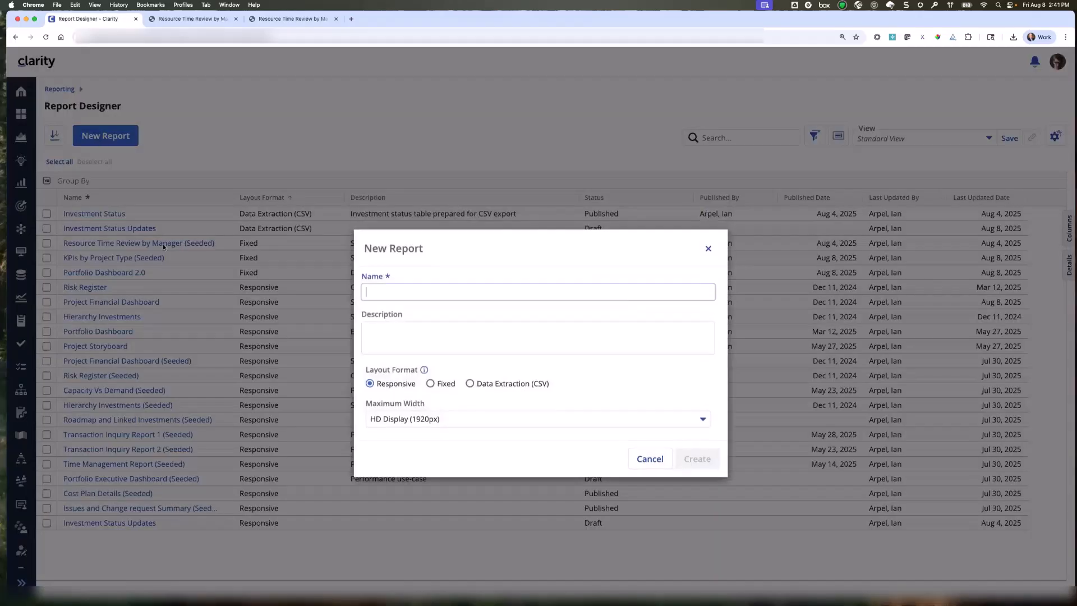
left_click(431, 384)
left_click(400, 290)
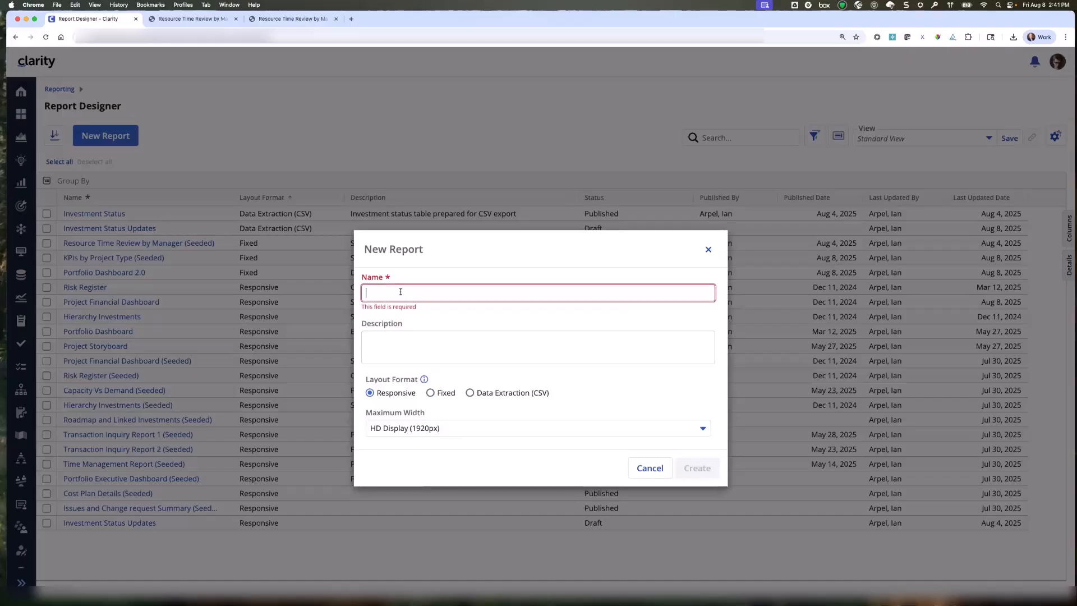
type("INves")
key("BackSpace")
key("BackSpace")
key("BackSpace")
key("BackSpace")
key("BackSpace")
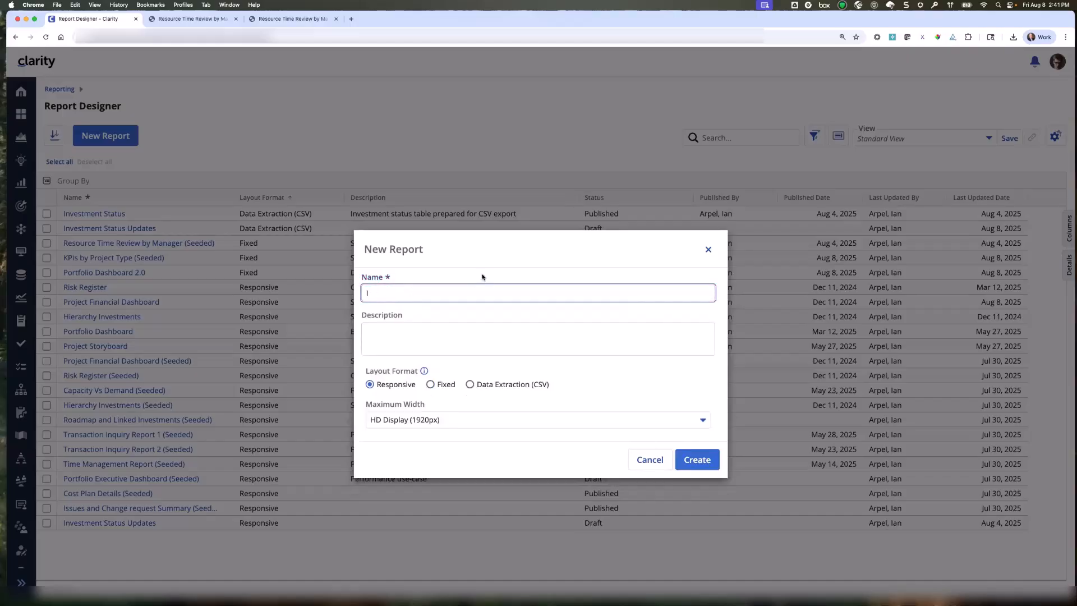
type("test")
left_click(430, 385)
left_click(698, 499)
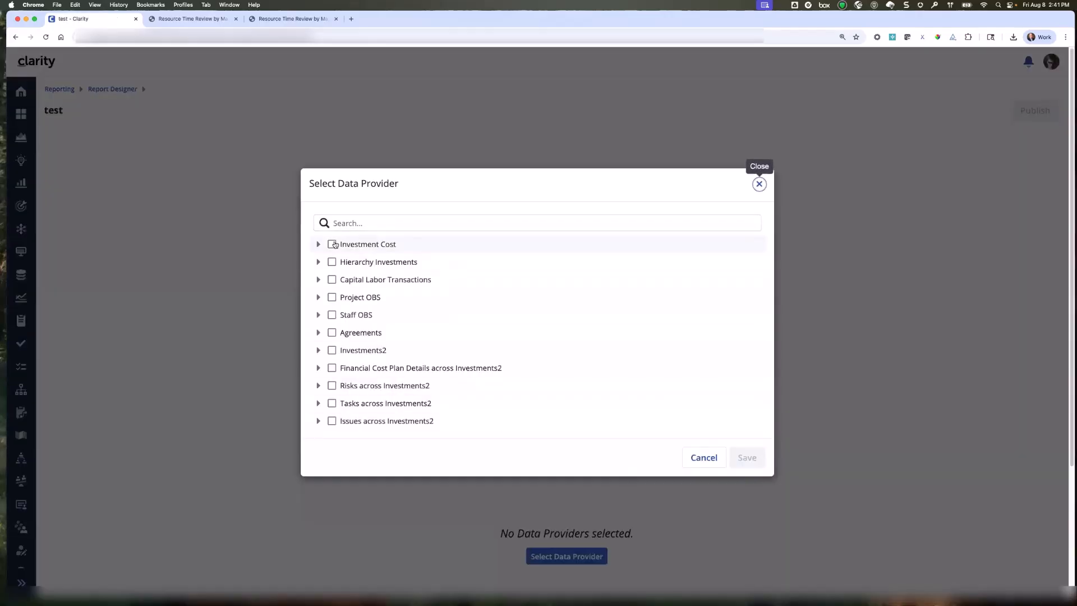
Try selecting the Investment Cost, Hierarchy Investments and Capital Labor Transactions data providers, and return to the Report Designer list without saving.
left_click(333, 244)
left_click(332, 262)
left_click(332, 279)
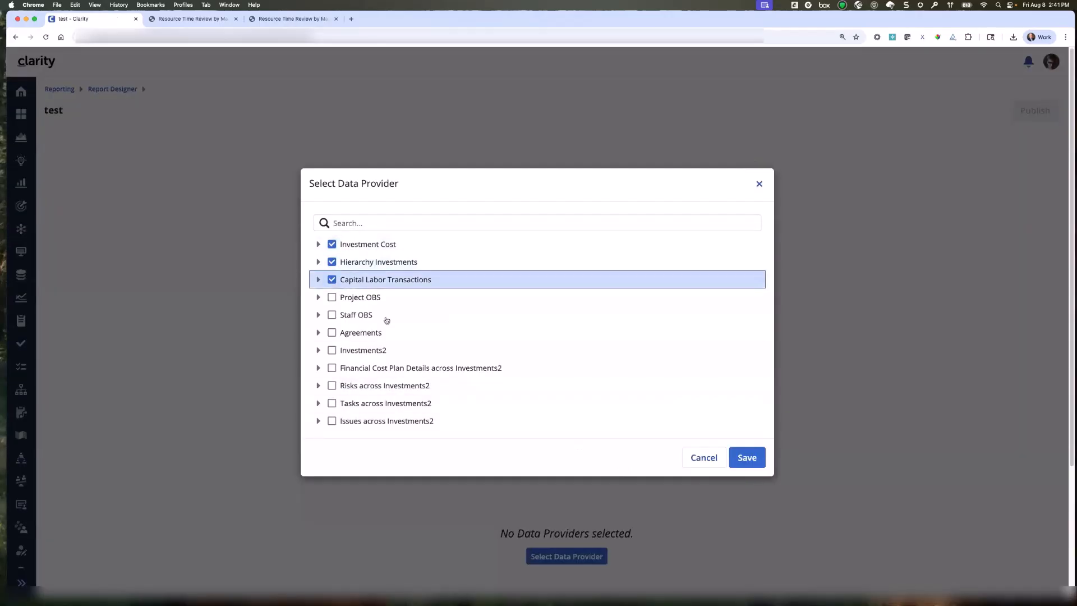
left_click(705, 459)
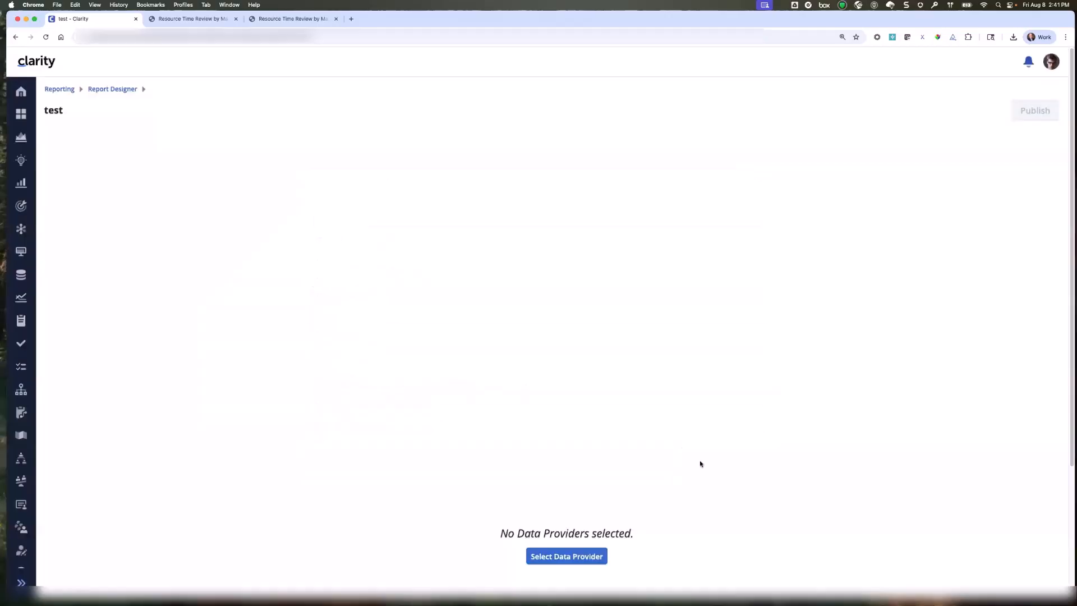
left_click(105, 90)
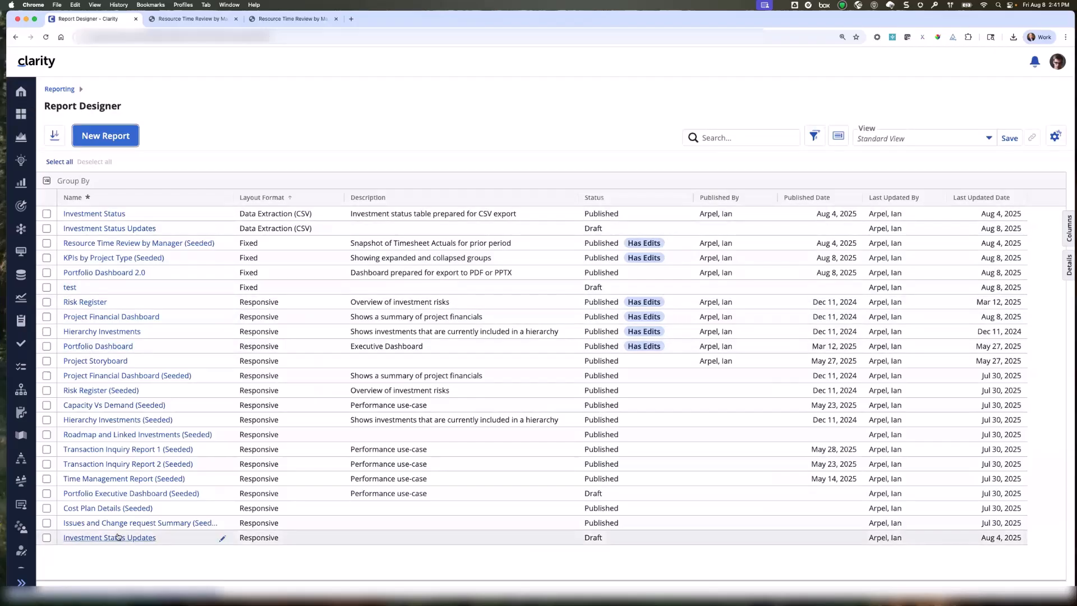
Create a new report named Investment Status Updates with the Data Extraction (CSV) layout format.
left_click(105, 136)
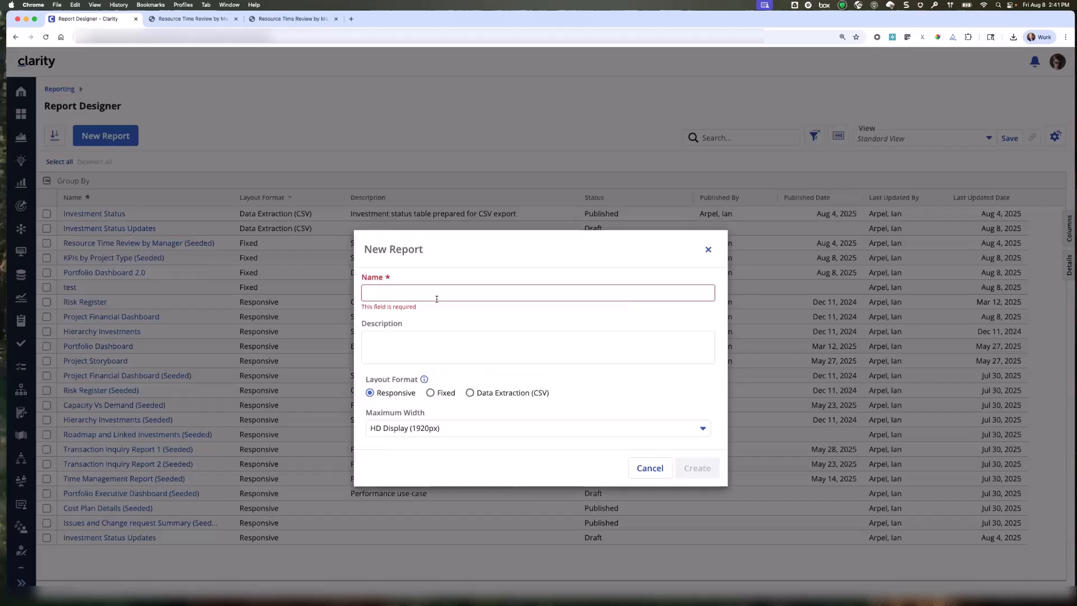
key("Tab")
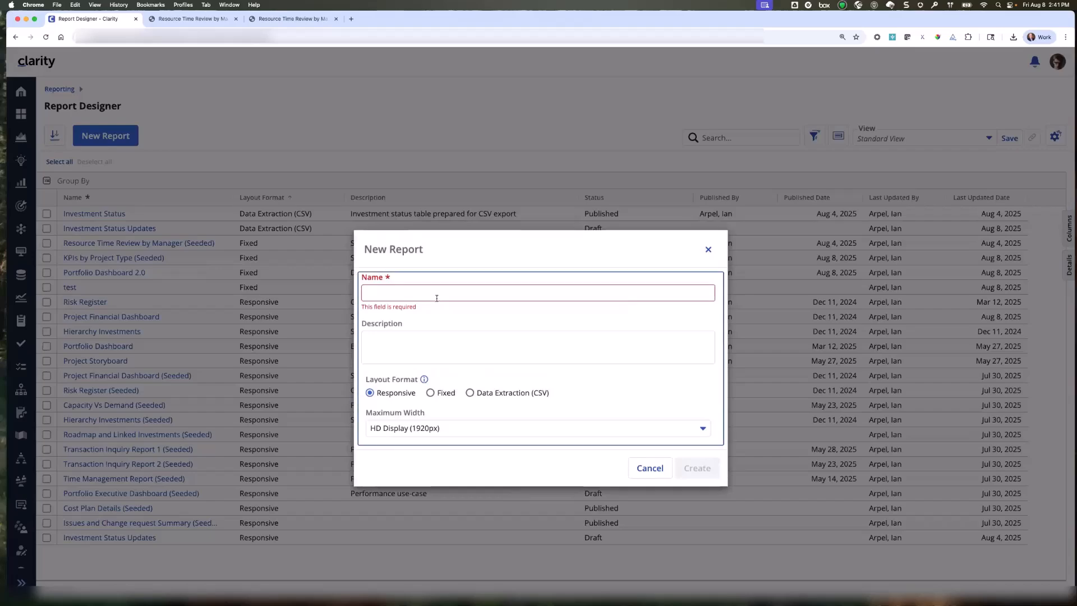
left_click(419, 293)
type("Investmnet")
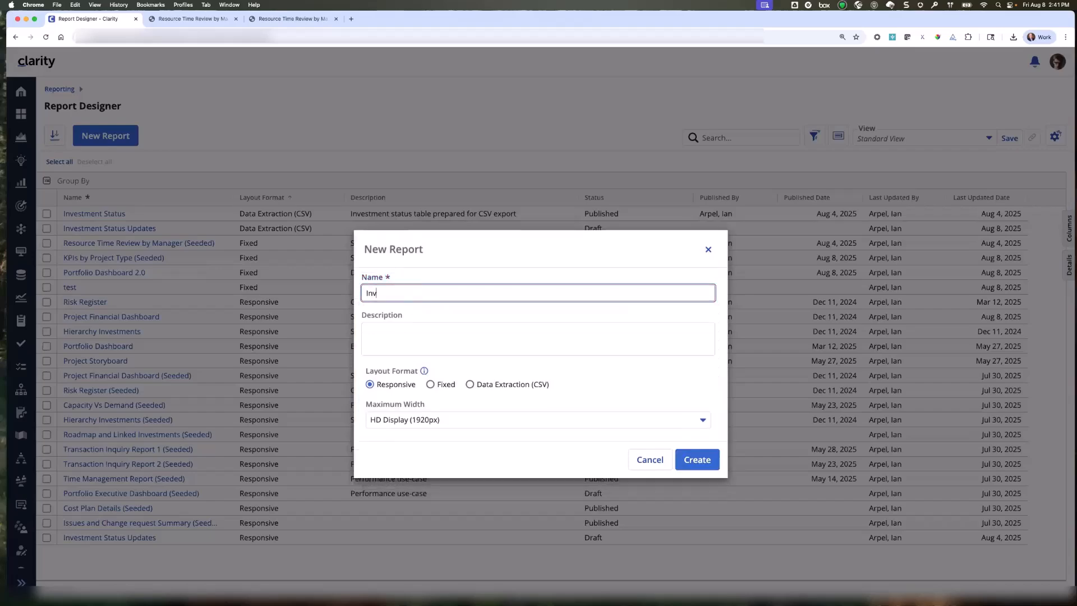
key("BackSpace")
key("BackSpace")
type("ent STatus")
key("BackSpace")
key("BackSpace")
key("BackSpace")
type("tatus p")
key("BackSpace")
type("Update")
left_click(470, 385)
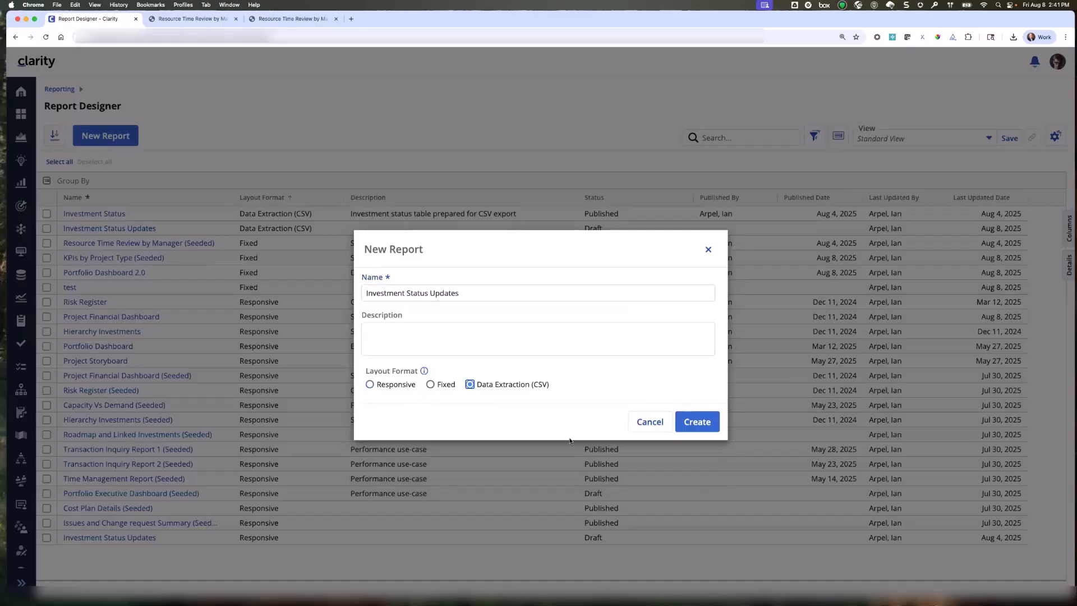
left_click(697, 424)
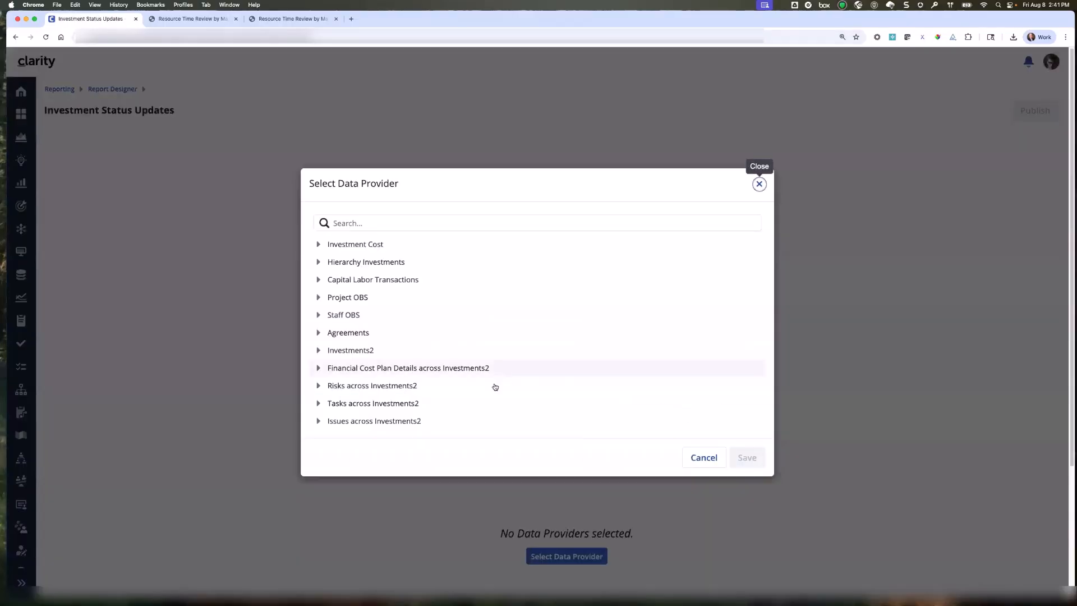
Assign Investments2 as the report's only data provider and save the selection.
left_click(335, 353)
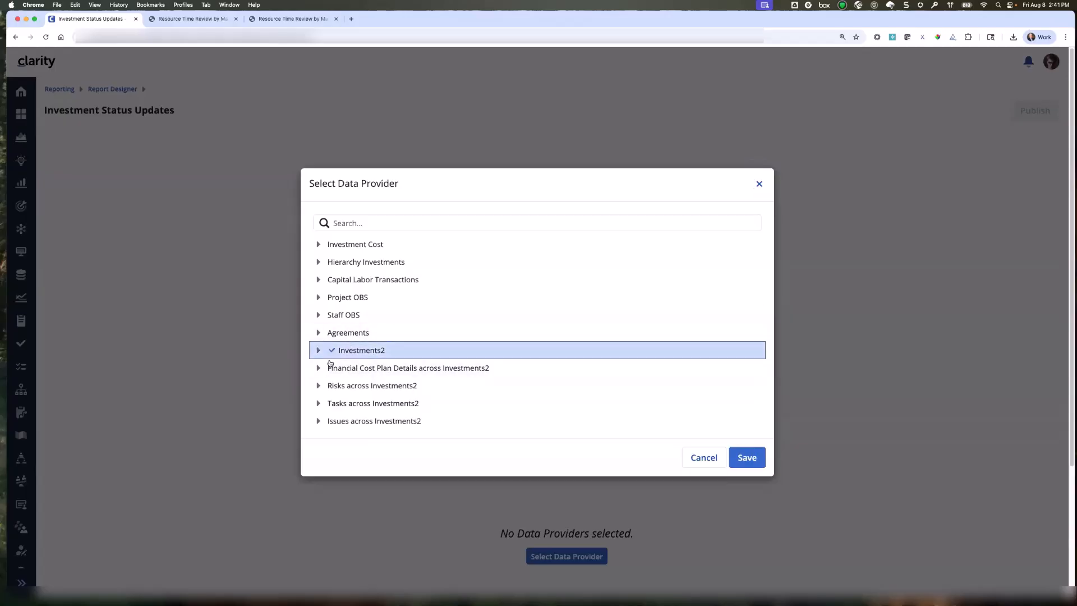
left_click(339, 369)
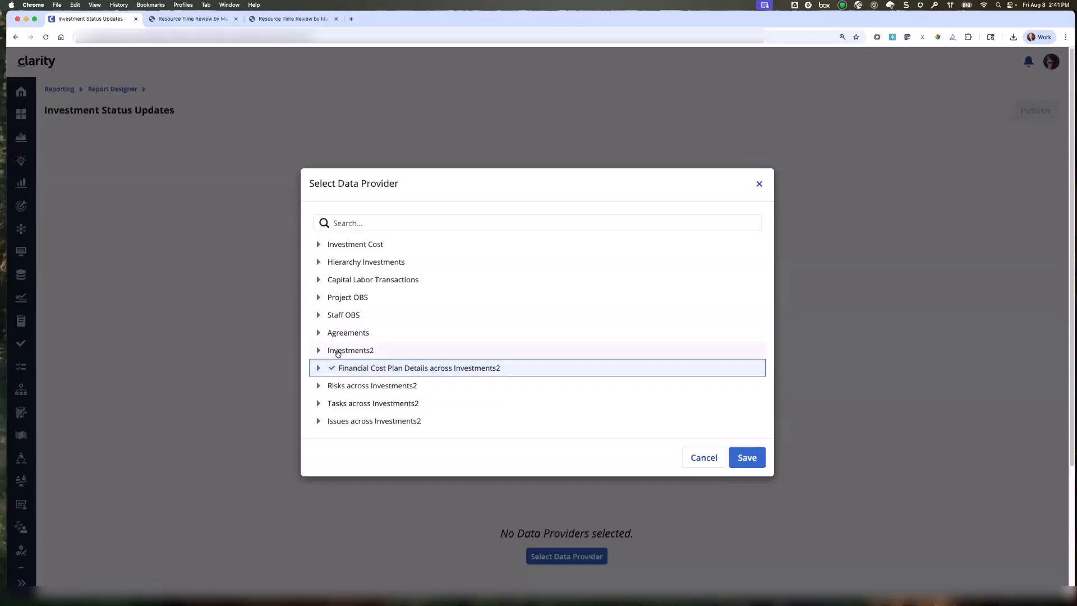
left_click(336, 351)
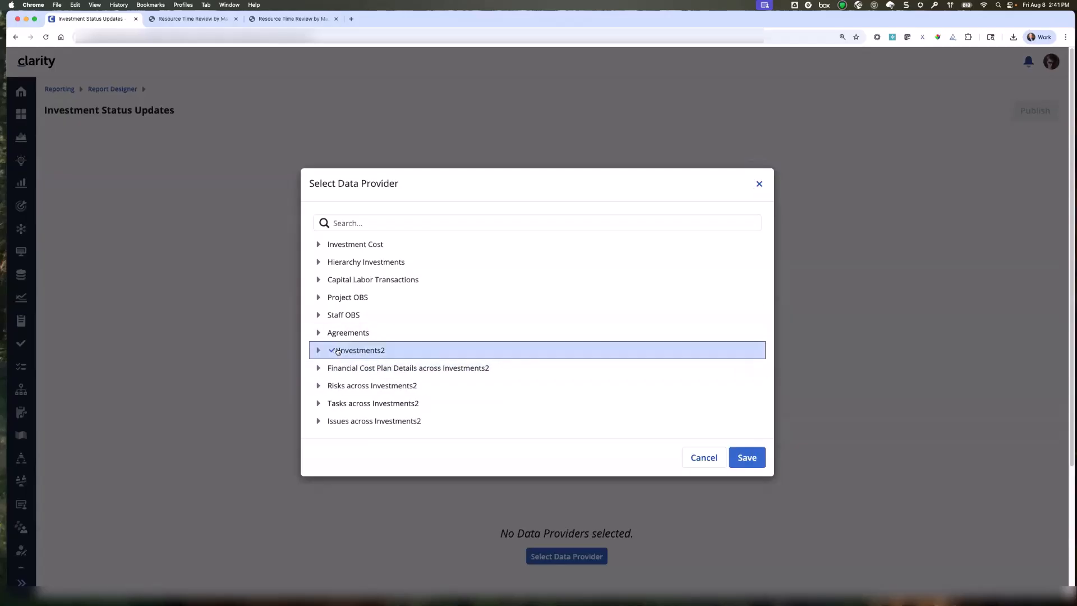
left_click(747, 459)
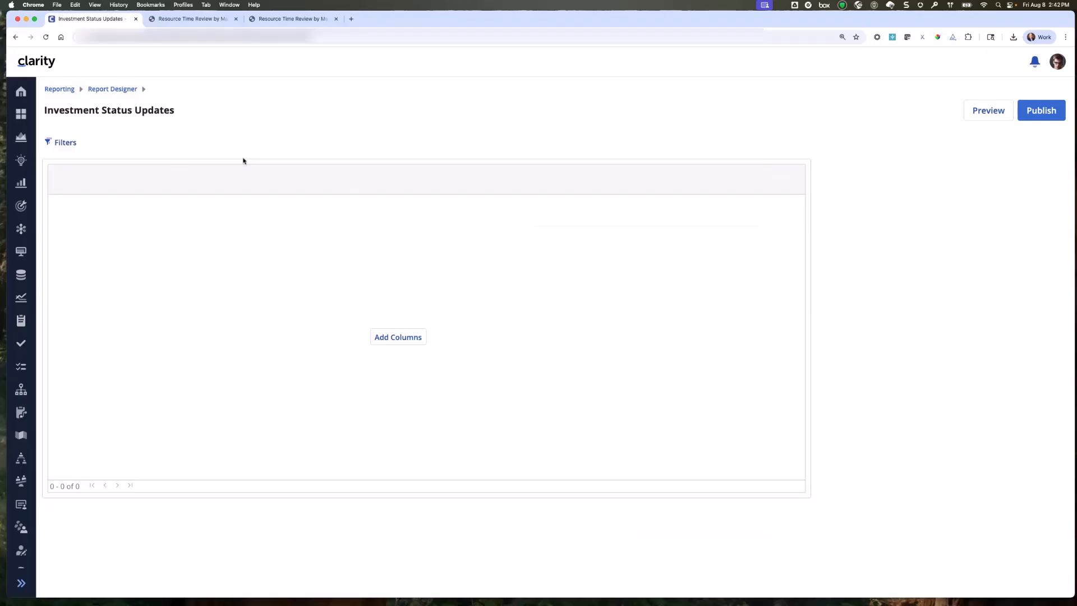
Examine the report-level filter settings and close them.
left_click(60, 143)
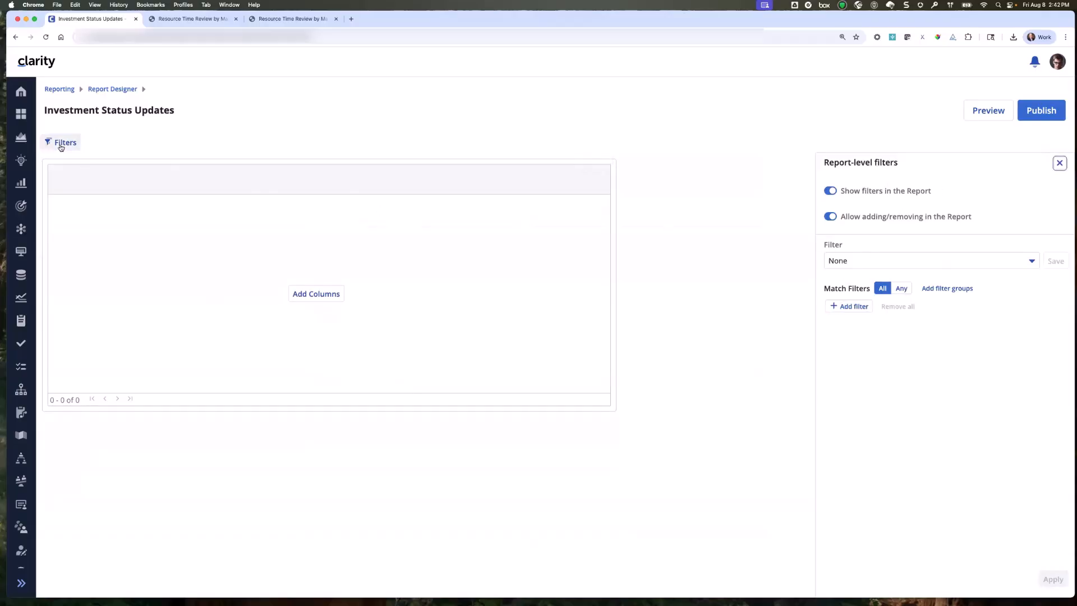
left_click(1060, 164)
Title the table Status Update, and look through its format and style properties.
mouse_move(726, 256)
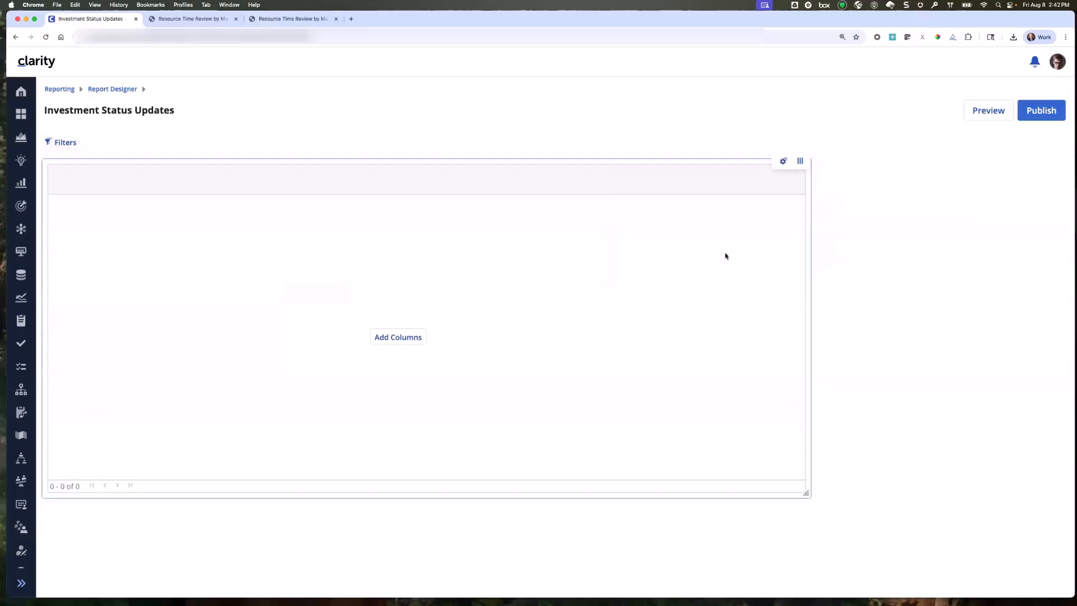
left_click(783, 163)
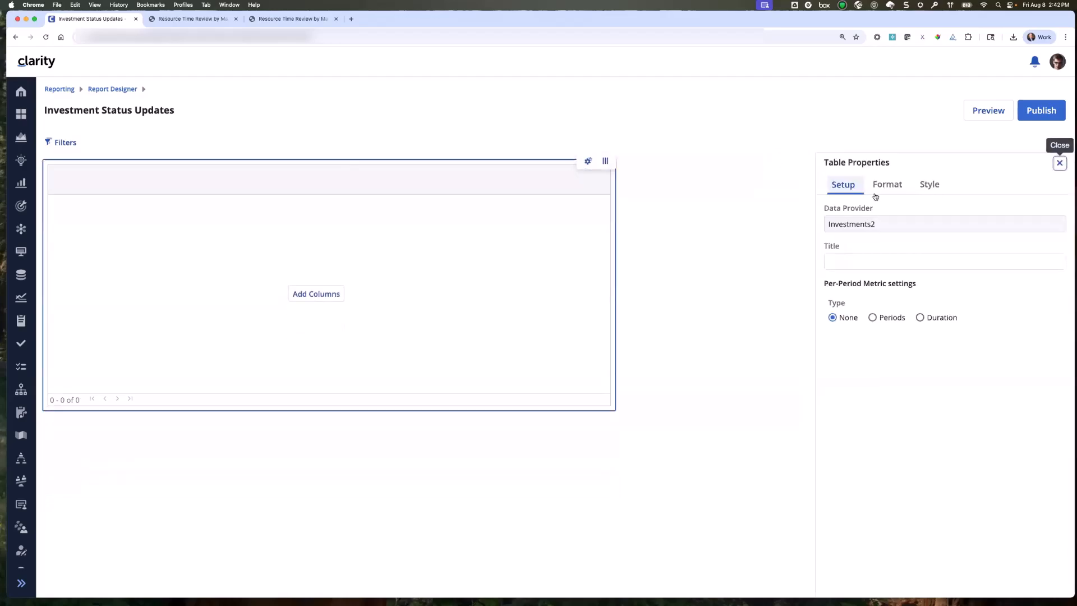
left_click(864, 263)
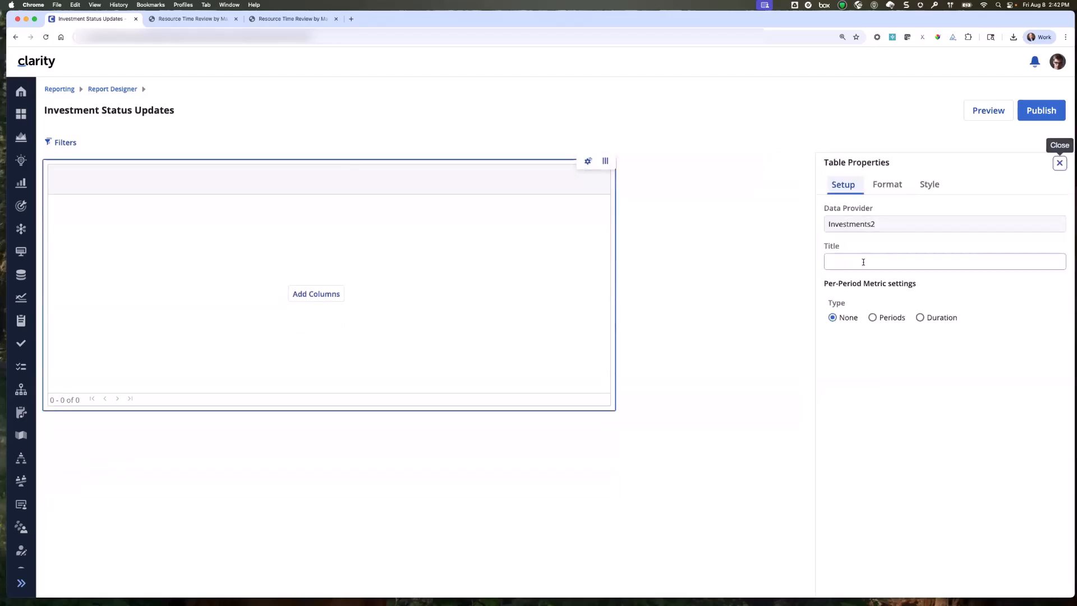
left_click(863, 262)
type("S")
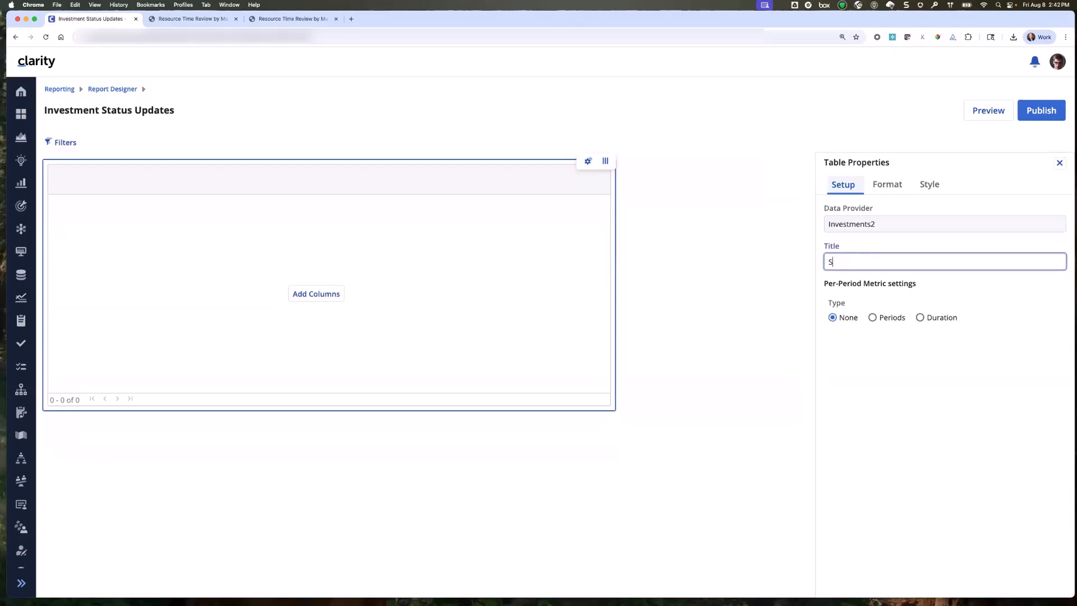
type("tatus Update")
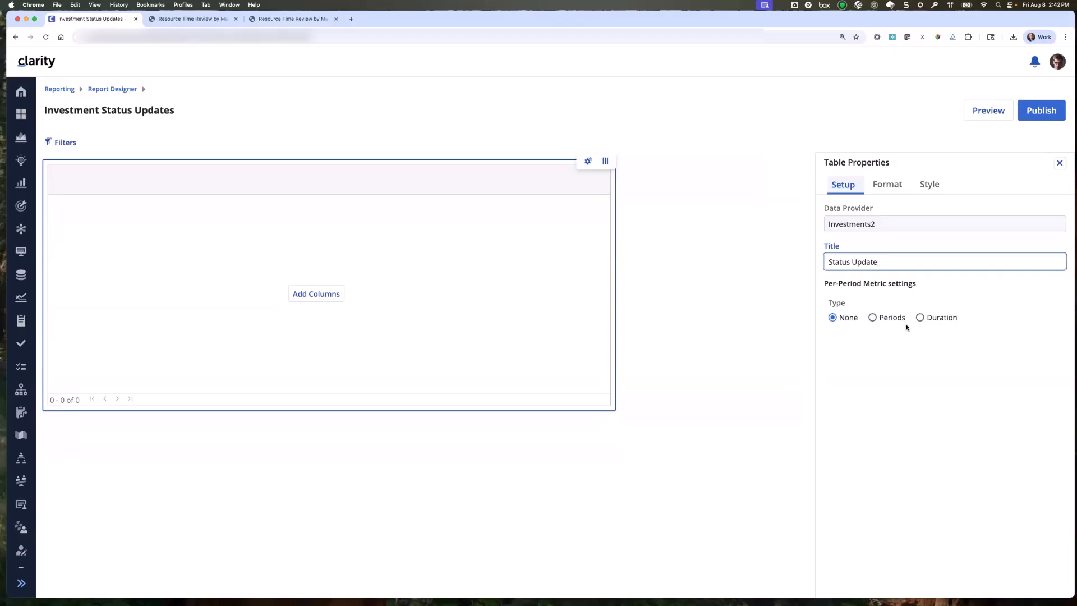
left_click(890, 187)
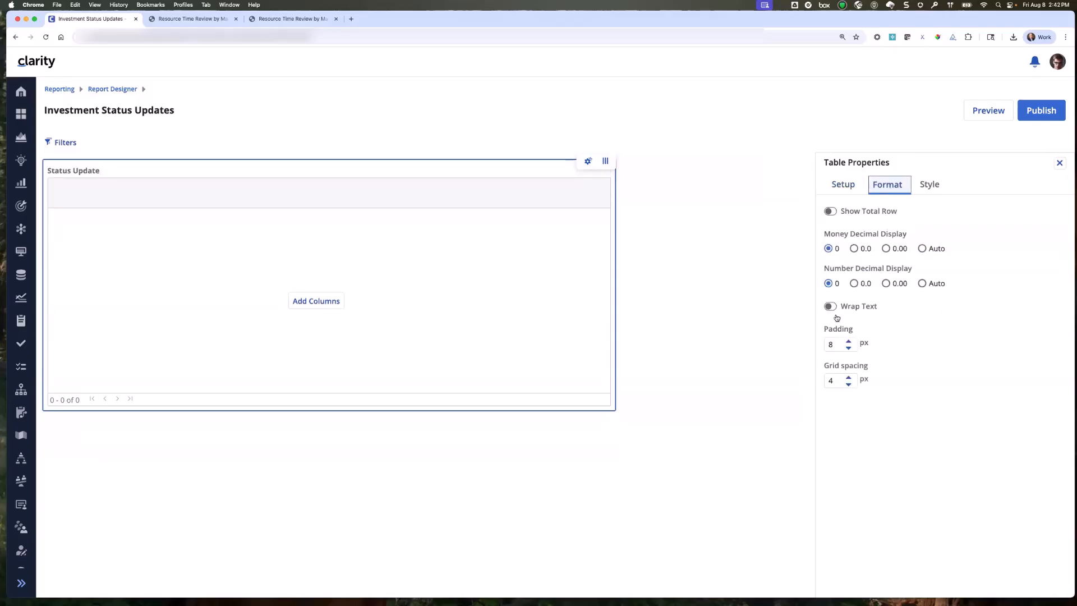
left_click(933, 185)
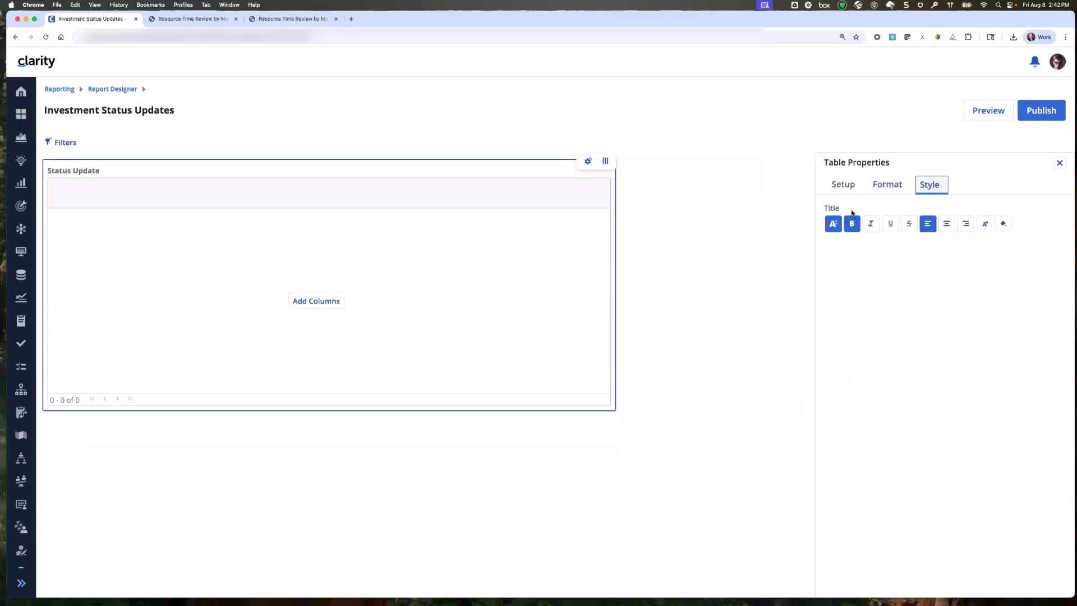
Add the investment Name and Start columns to the table, closing the table properties.
left_click(606, 162)
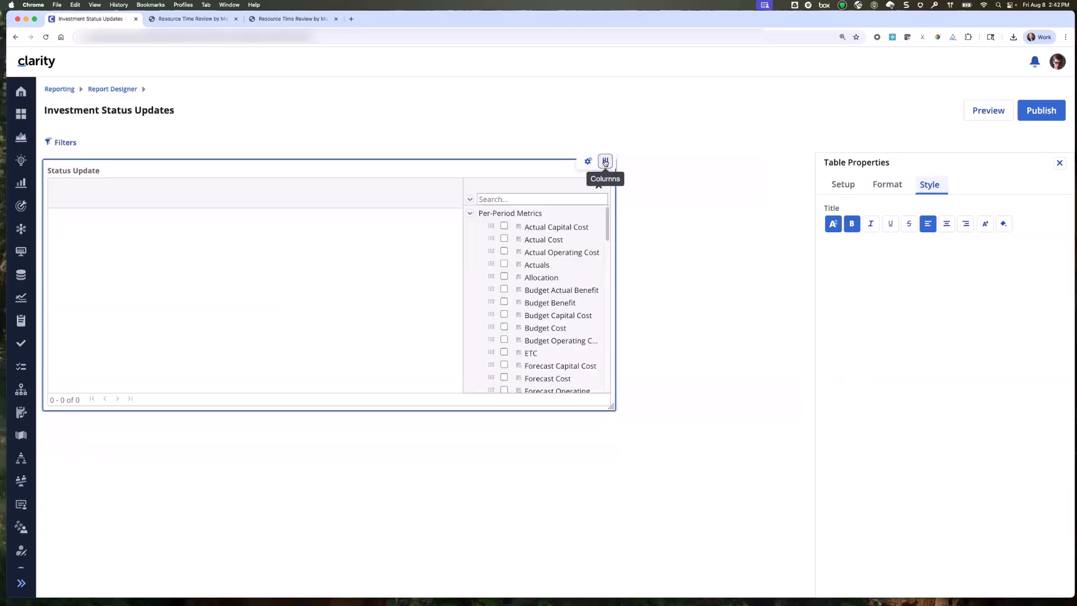
left_click(1060, 163)
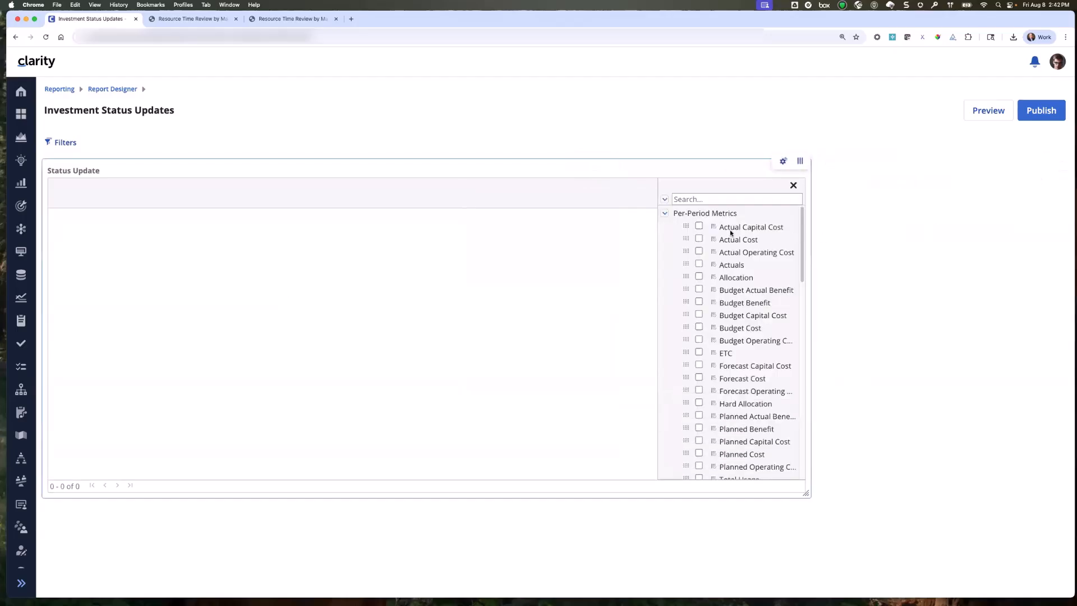
left_click(702, 199)
type("name")
left_click(698, 226)
double_click(686, 201)
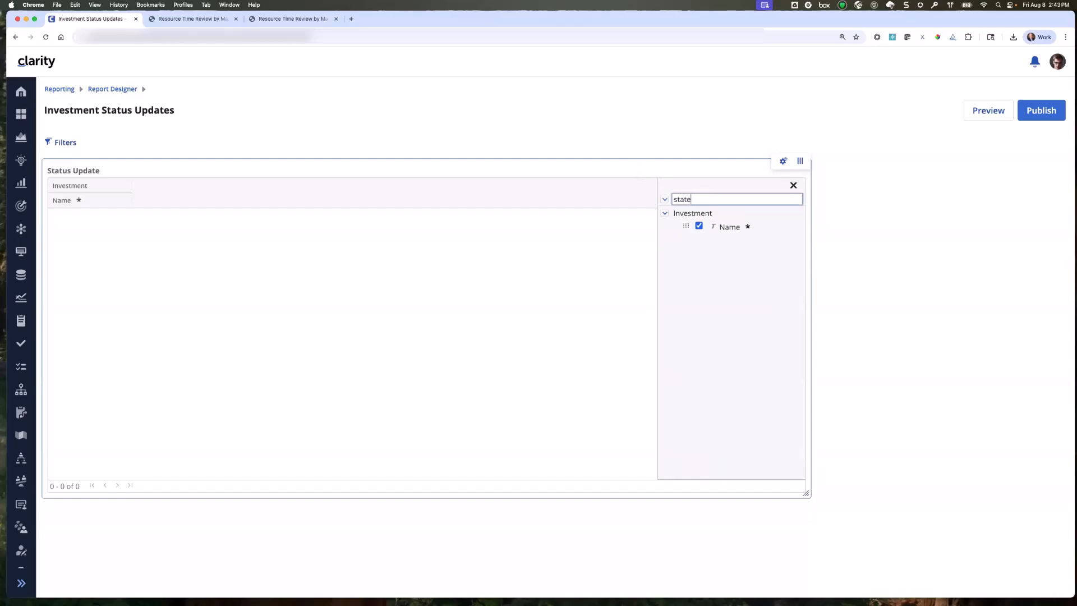
type("sta")
type("rat")
left_click(700, 238)
Add the investment Finish and Manager columns to the table and close the column list.
type("finish")
left_click(699, 239)
double_click(683, 200)
type("manager")
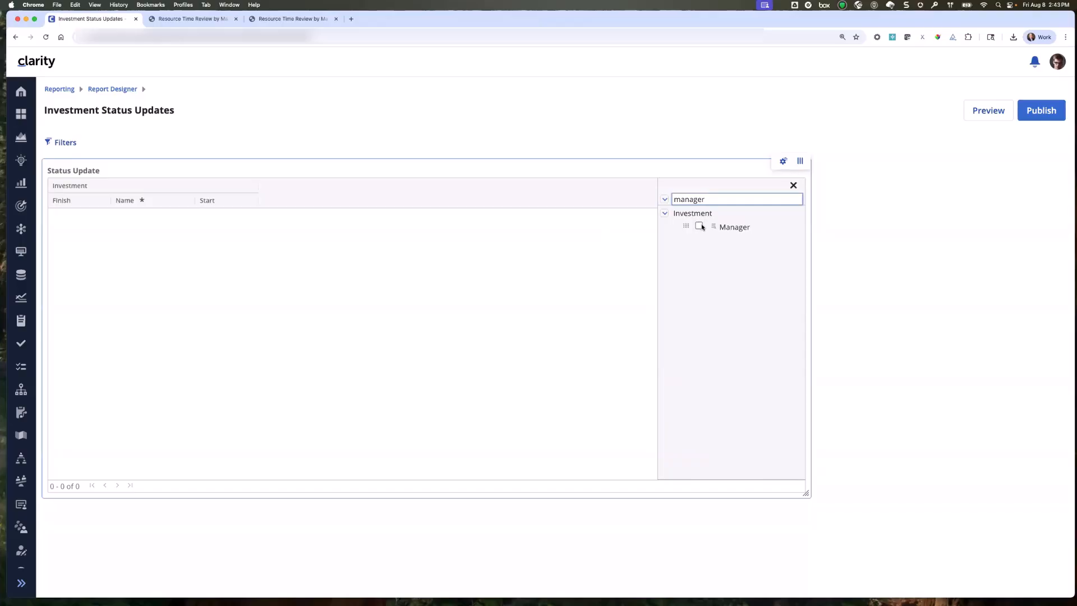
left_click(700, 226)
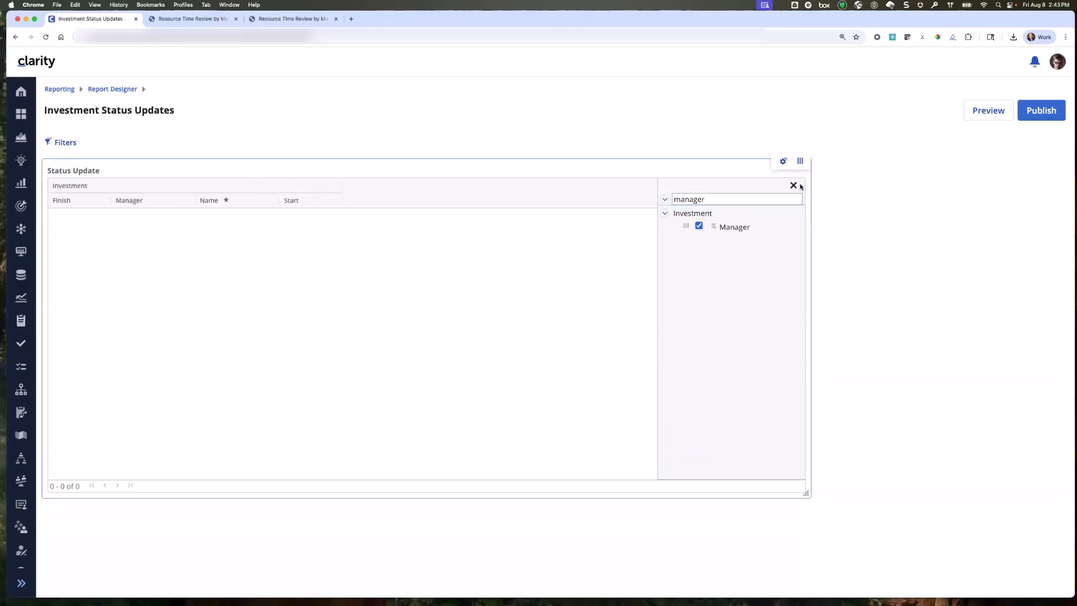
left_click(794, 185)
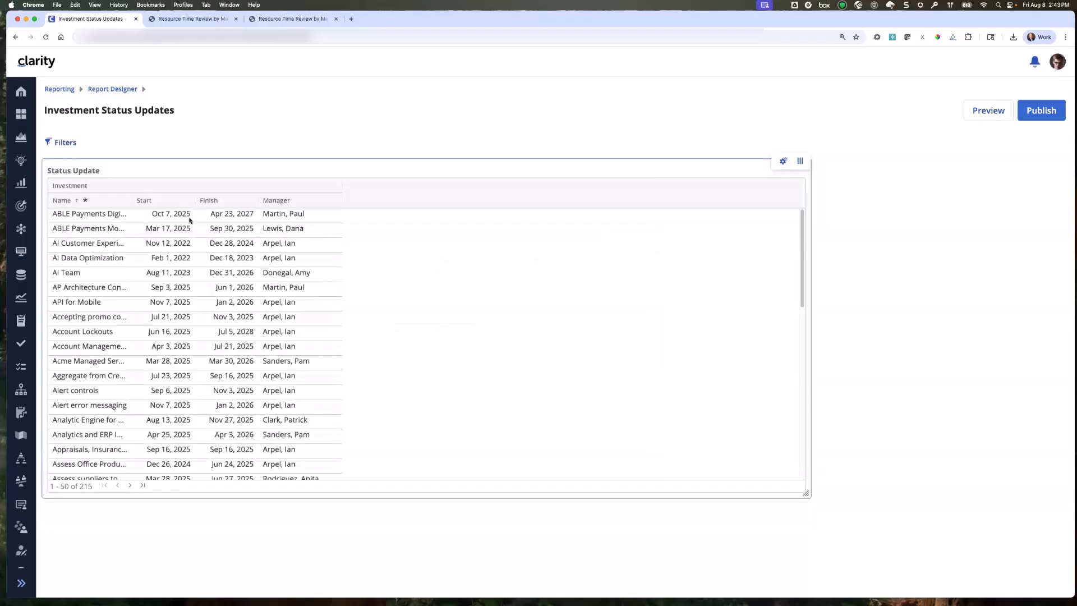
Widen the Name, Start, Finish and Manager columns of the table.
left_click_drag(129, 200, 325, 200)
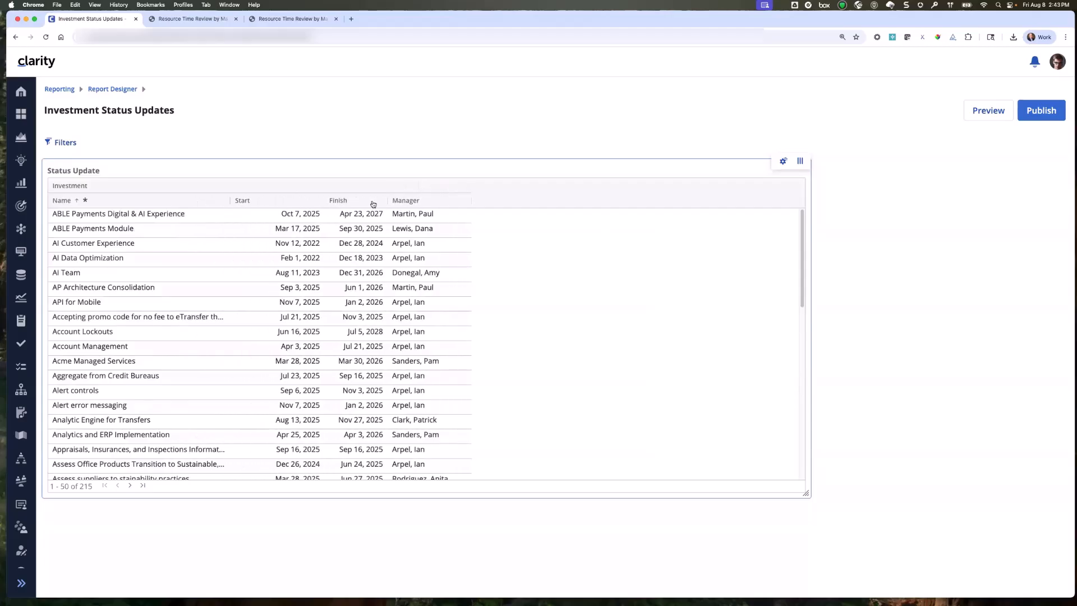
left_click_drag(410, 200, 419, 201)
left_click_drag(504, 200, 539, 200)
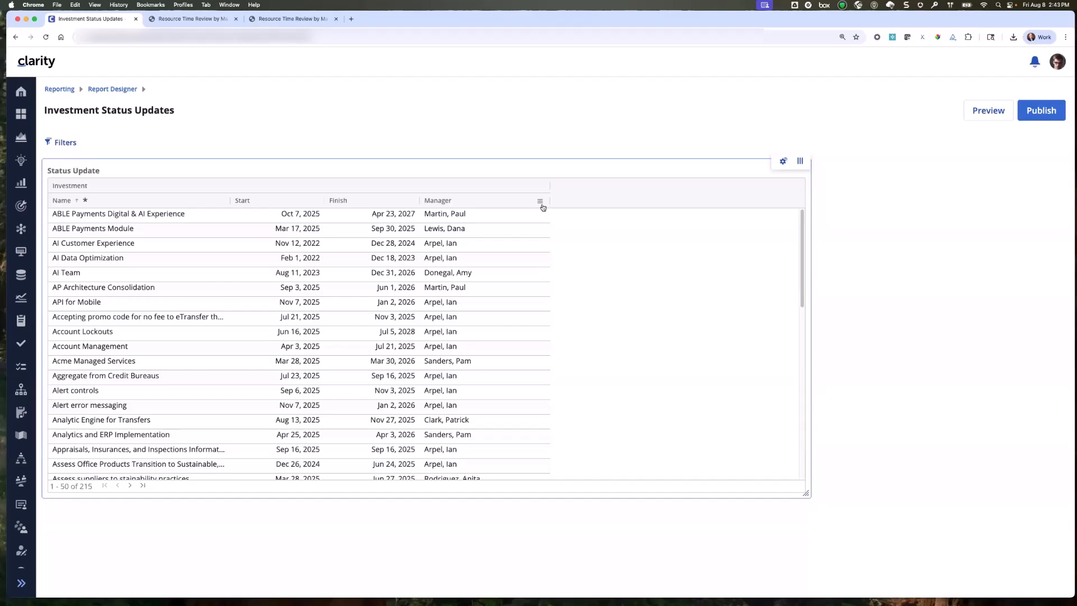
Try larger and smaller padding values for the table, and set its padding to 5 px.
left_click(783, 162)
left_click(878, 187)
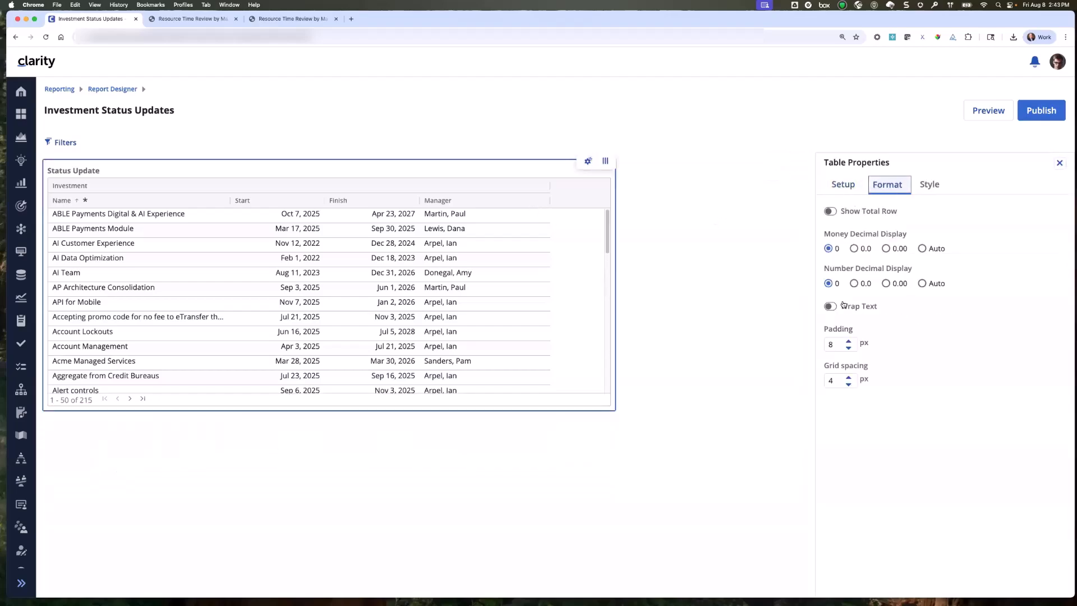
left_click(849, 342)
left_click(849, 341)
left_click(849, 342)
left_click(849, 341)
left_click(849, 342)
left_click(849, 341)
left_click(849, 349)
left_click(849, 349)
left_click(849, 349)
left_click(849, 349)
left_click(849, 349)
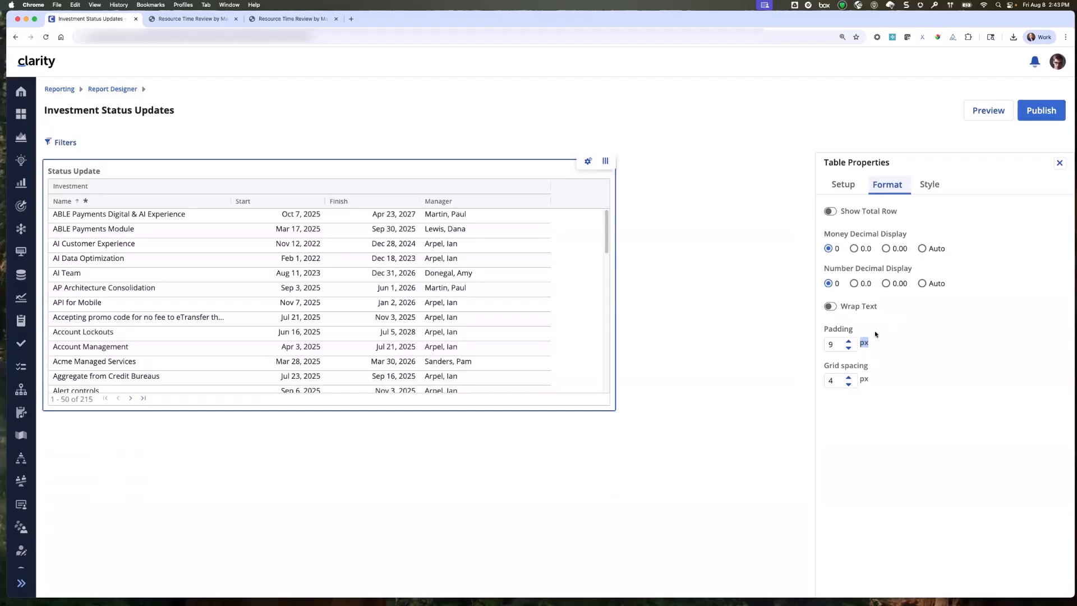
left_click(849, 349)
left_click(849, 349)
left_click(848, 349)
left_click(849, 349)
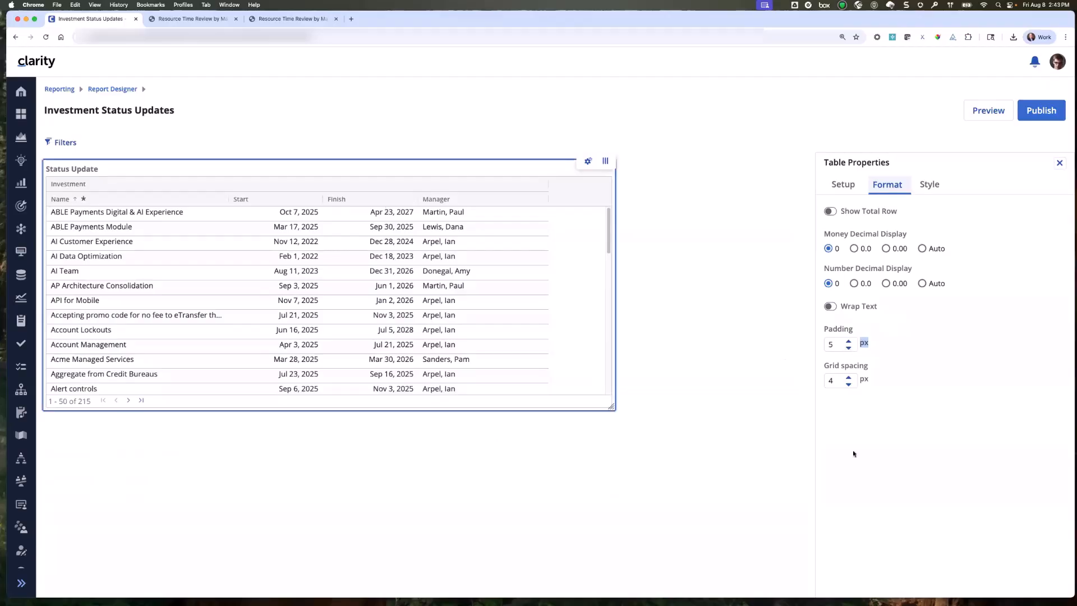
Increase the grid spacing of the Status Update table to 11 px.
left_click(849, 377)
left_click(849, 377)
left_click(849, 377)
left_click(849, 377)
left_click(849, 377)
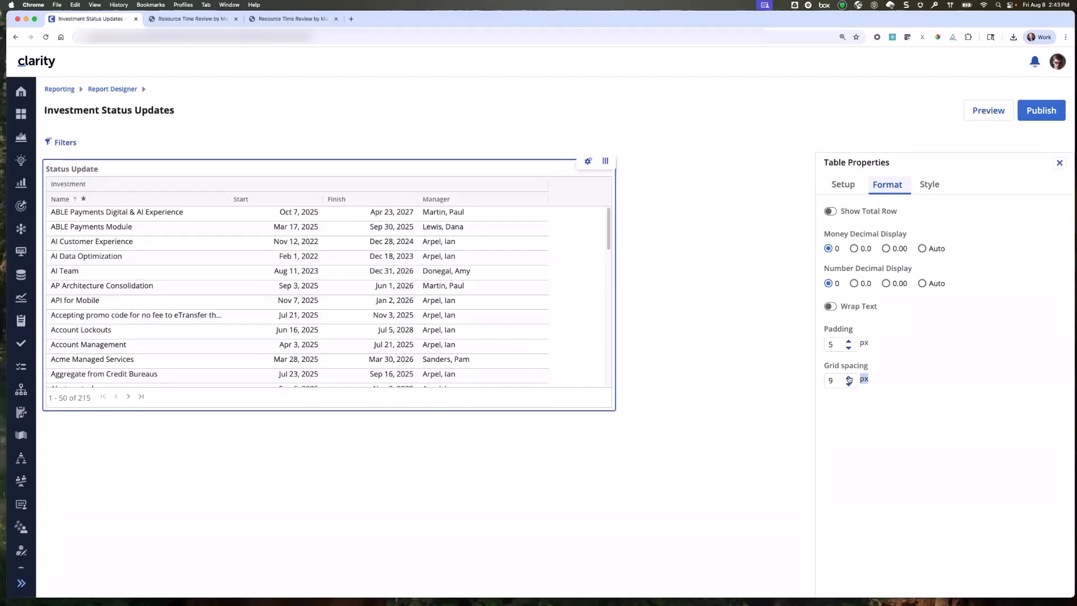
left_click(849, 378)
left_click(849, 378)
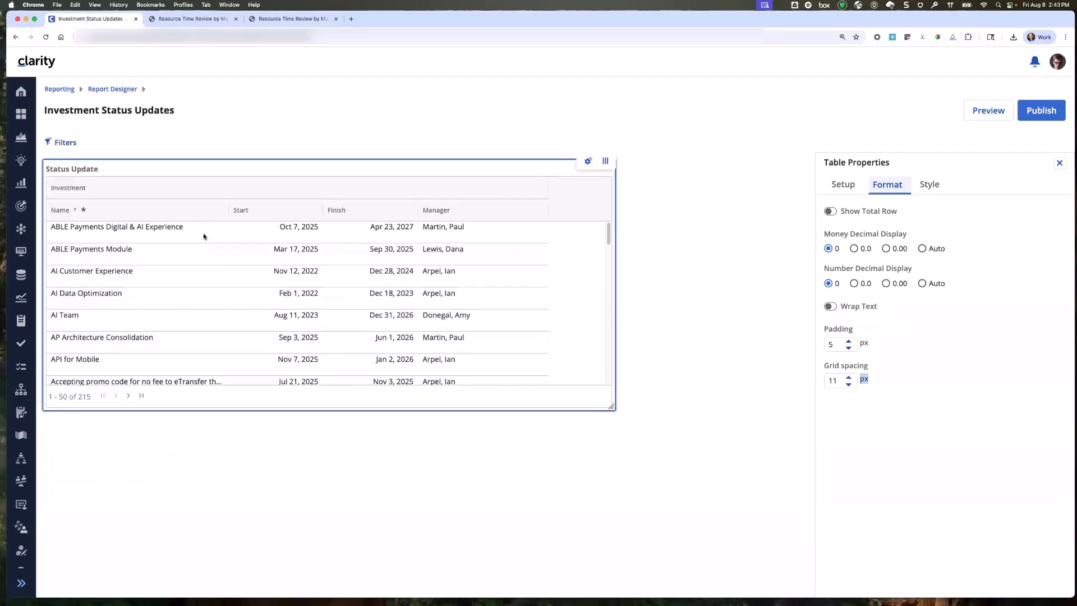
Set the grid spacing of the Status Update table to 1 px.
left_click(849, 384)
left_click(849, 384)
left_click(849, 384)
left_click(849, 385)
left_click(849, 384)
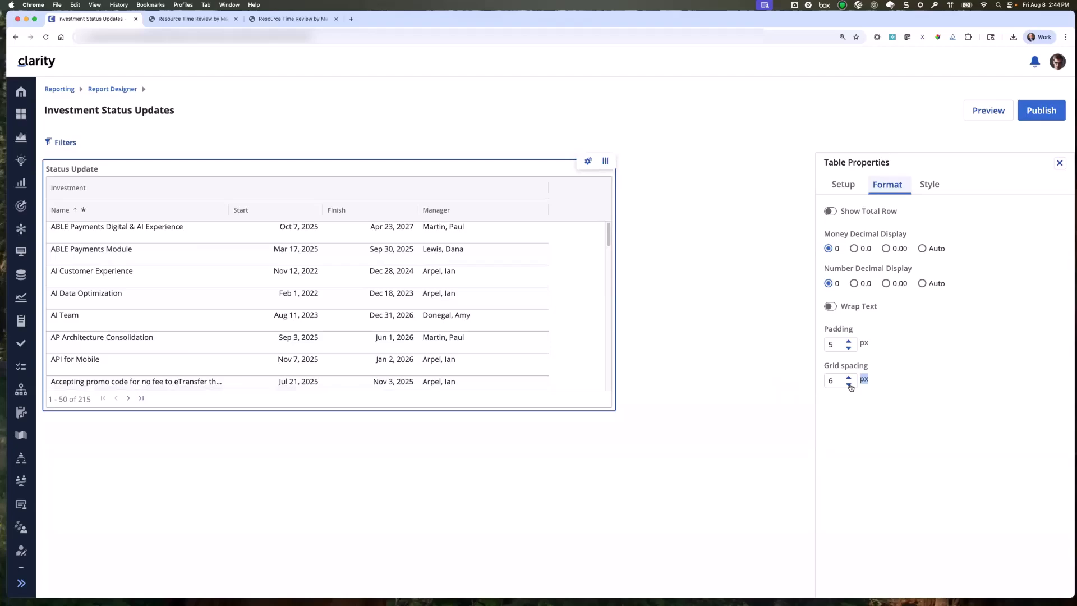
left_click(849, 384)
left_click(848, 384)
left_click(849, 385)
left_click(849, 385)
left_click(849, 385)
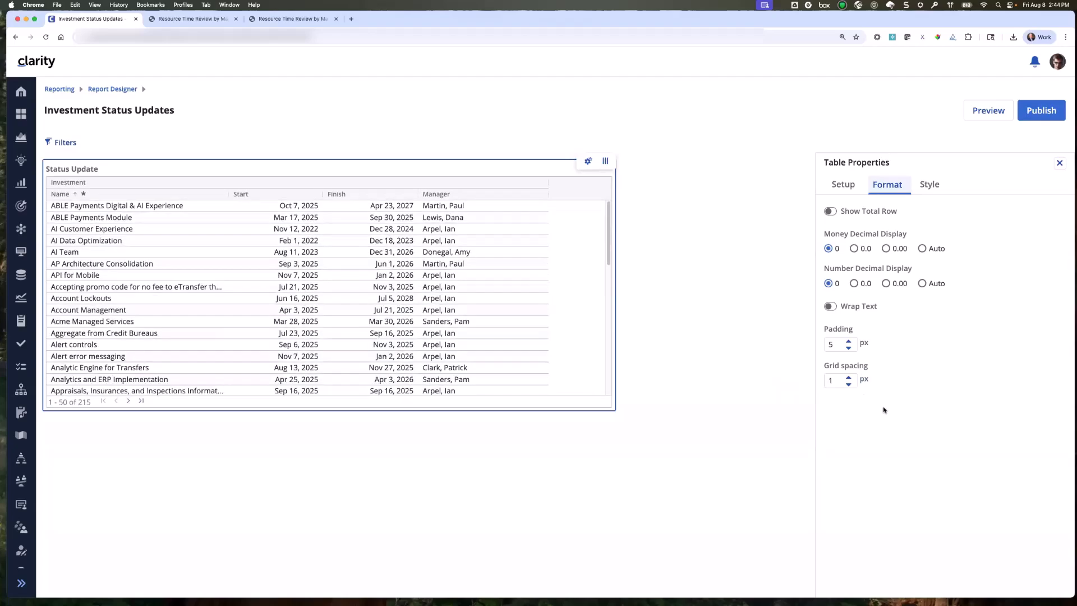
Give the Status Update table title a light blue background and center its text.
left_click(929, 186)
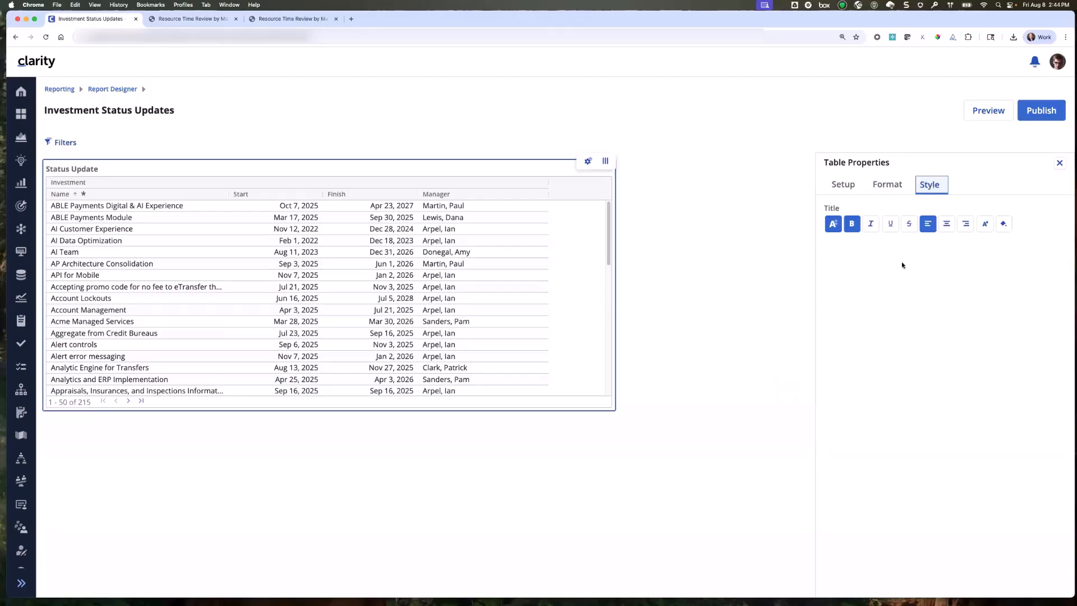
left_click(1004, 223)
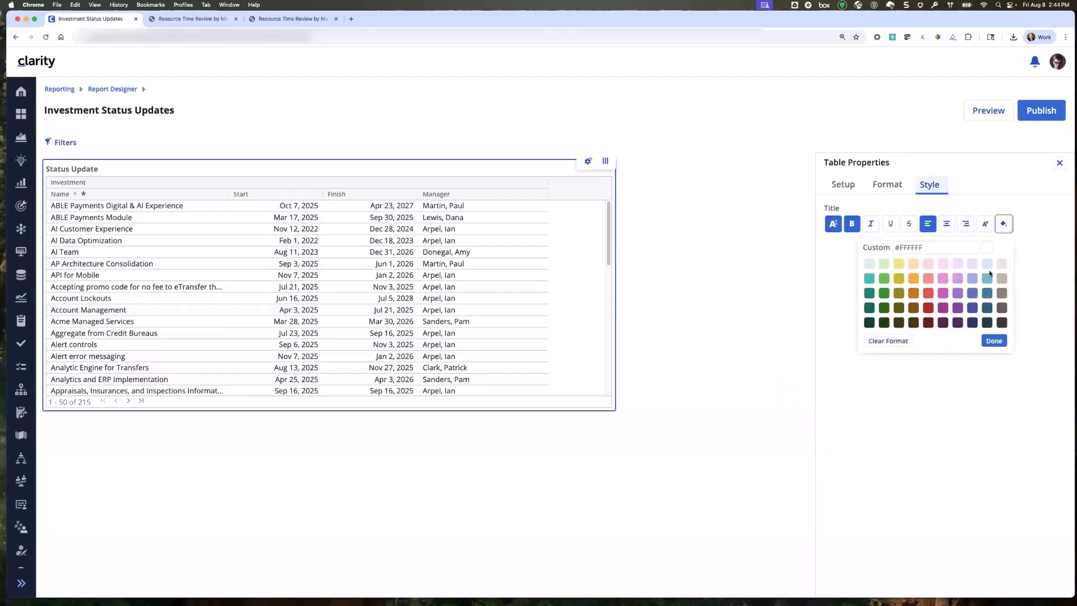
left_click(987, 265)
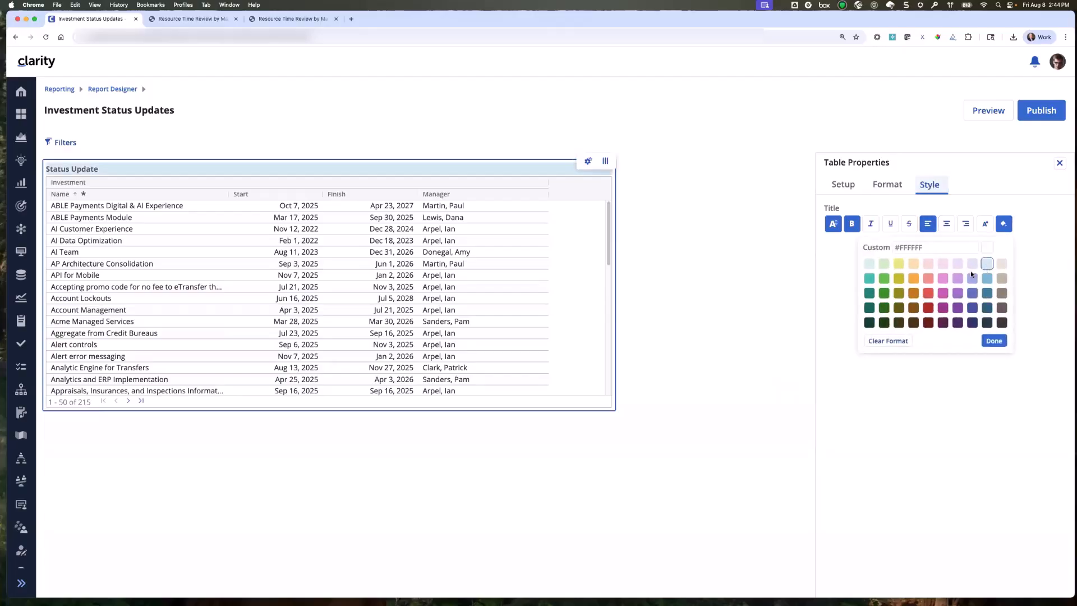
left_click(946, 224)
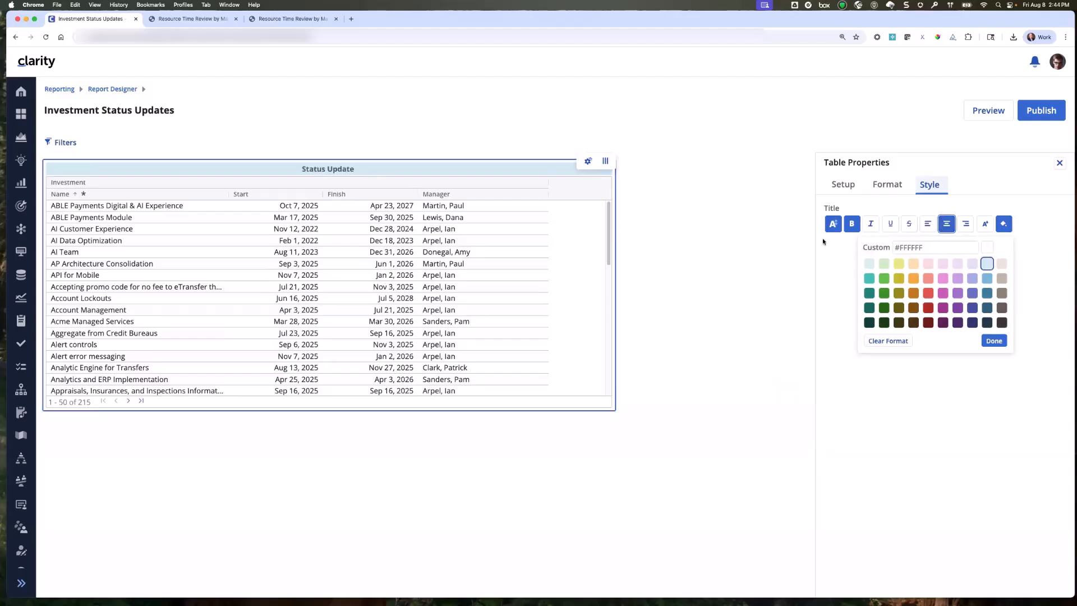
Set the Status Update table title's font size to 18 and close the table properties.
left_click(834, 224)
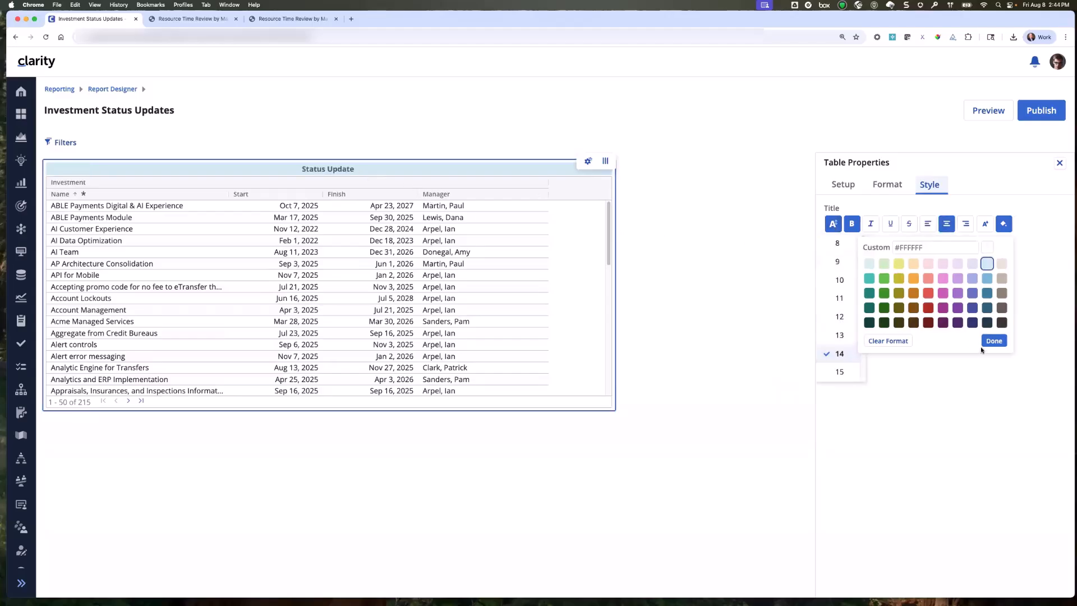
left_click(995, 341)
left_click(833, 225)
left_click_drag(862, 280, 863, 301)
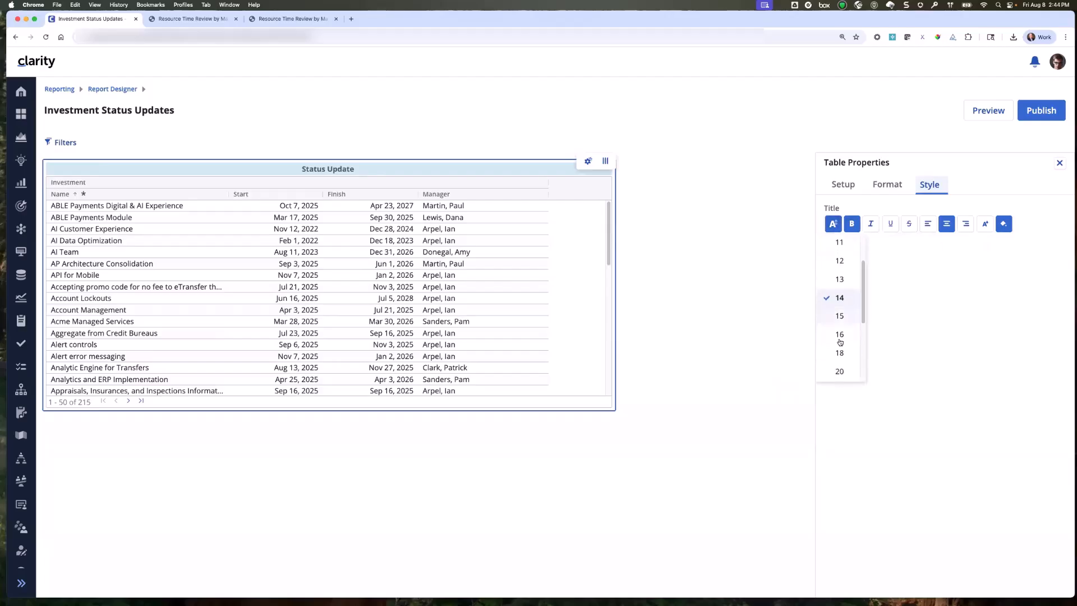
left_click(839, 351)
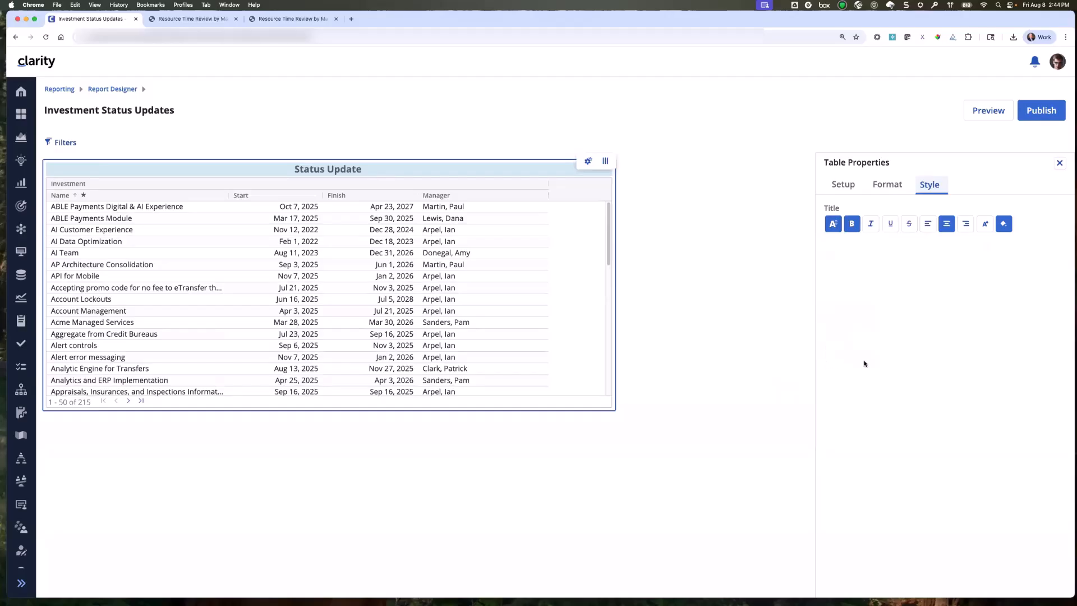
left_click(1060, 163)
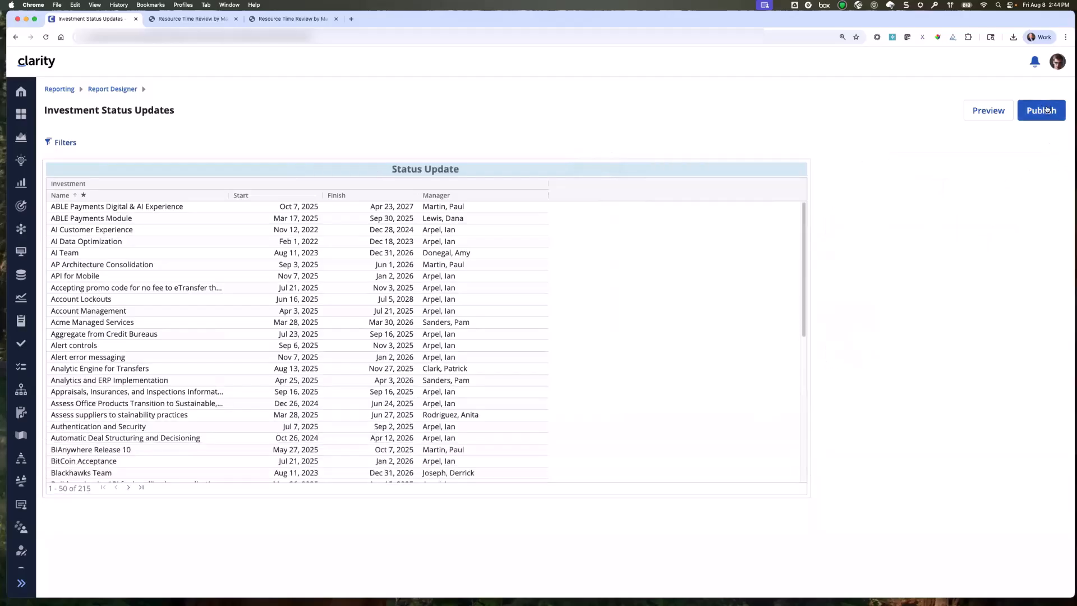
Publish the Investment Status Updates report, and reopen it for editing to preview it.
left_click(1047, 110)
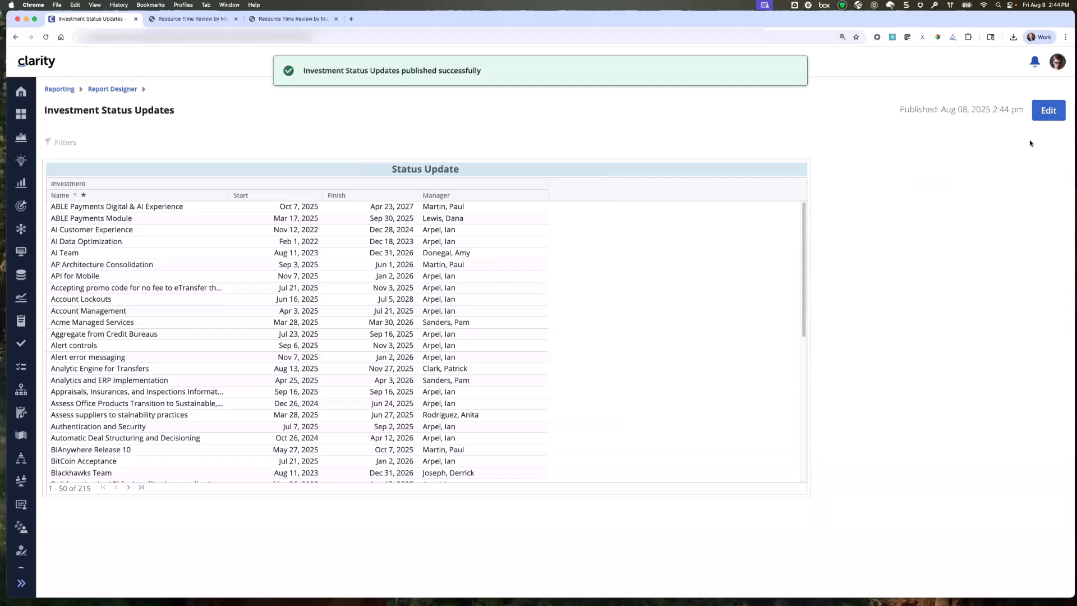
left_click(1041, 115)
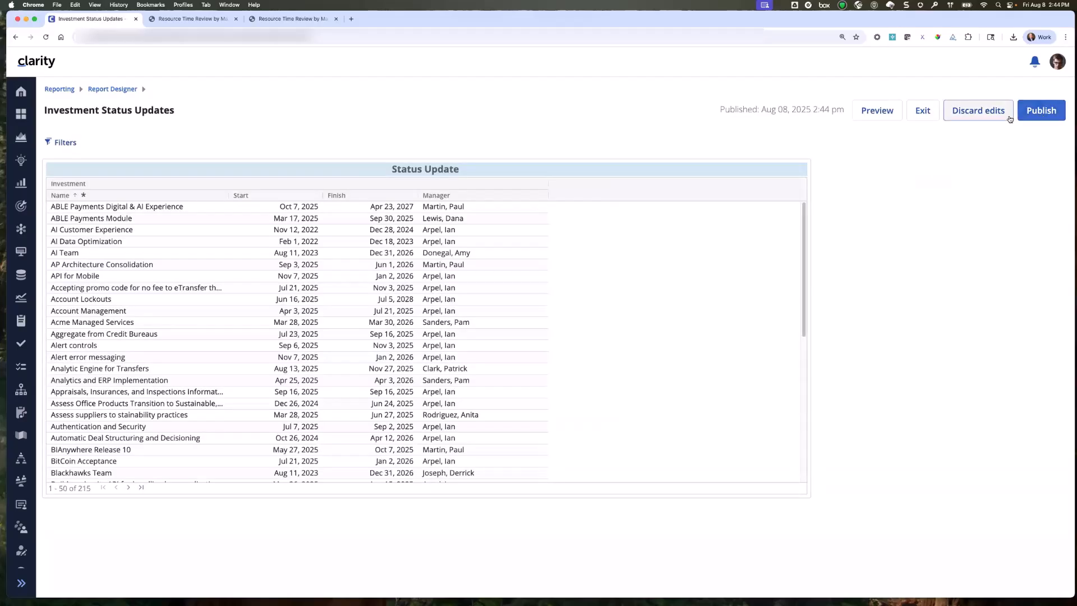
left_click(880, 114)
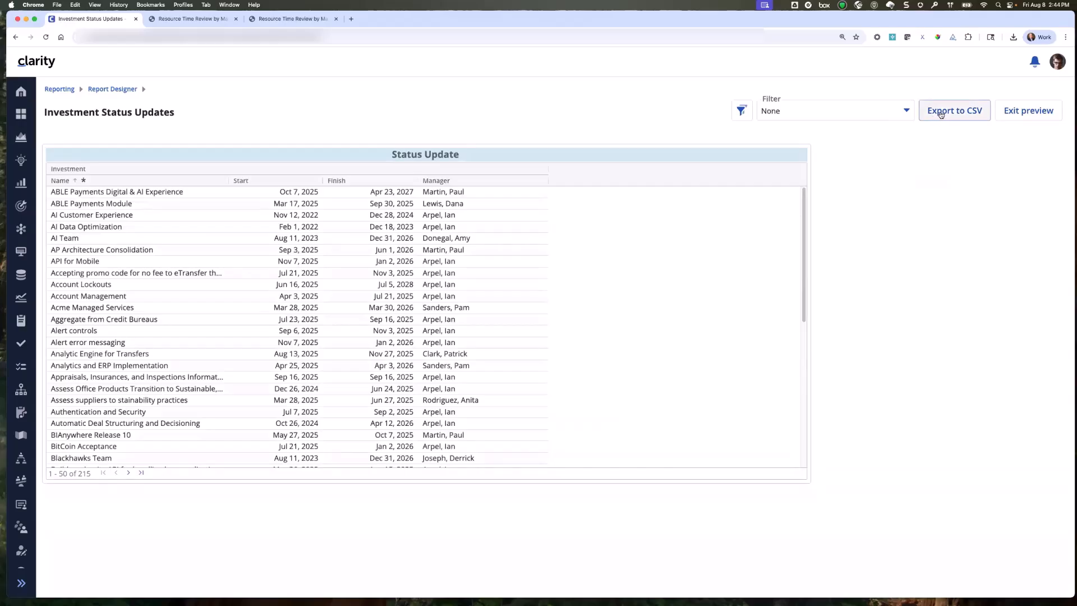
Export the previewed report to CSV and open the completed Investment Status Updates export in Excel.
left_click(942, 114)
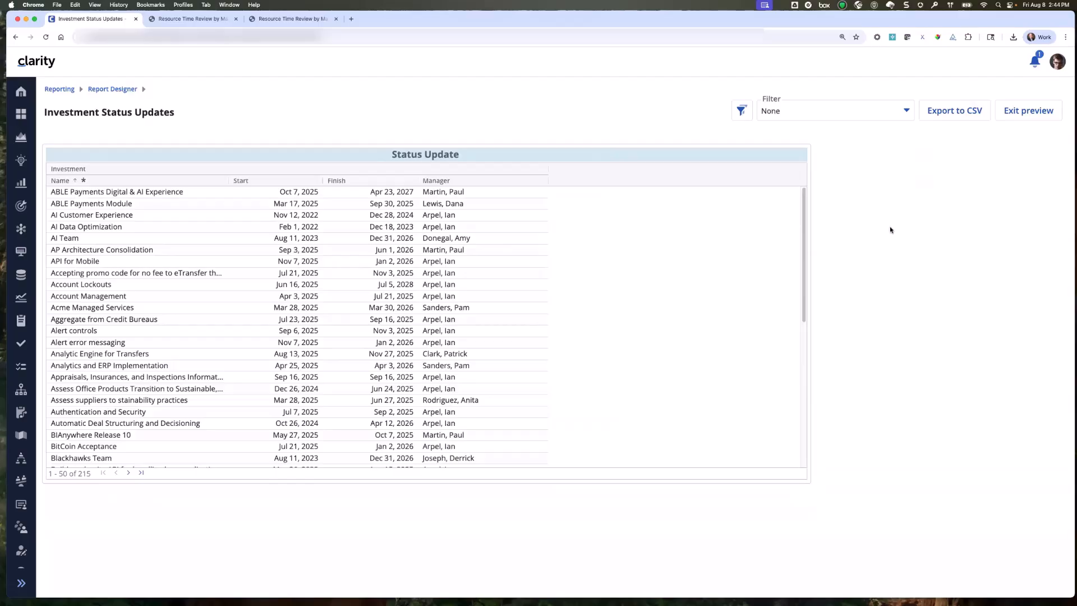
left_click(1033, 65)
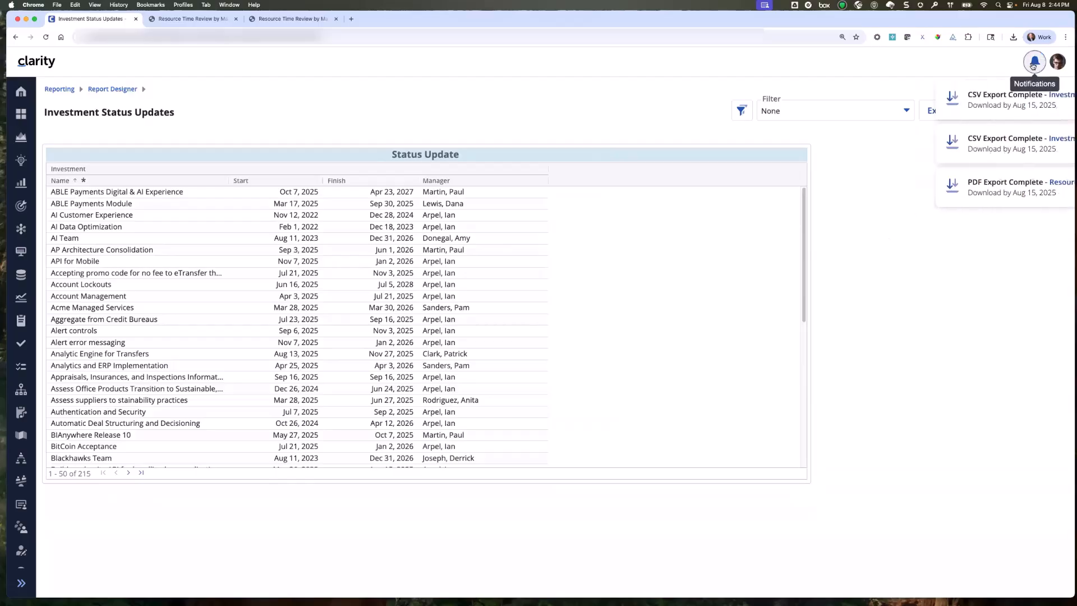
left_click(958, 100)
left_click(957, 62)
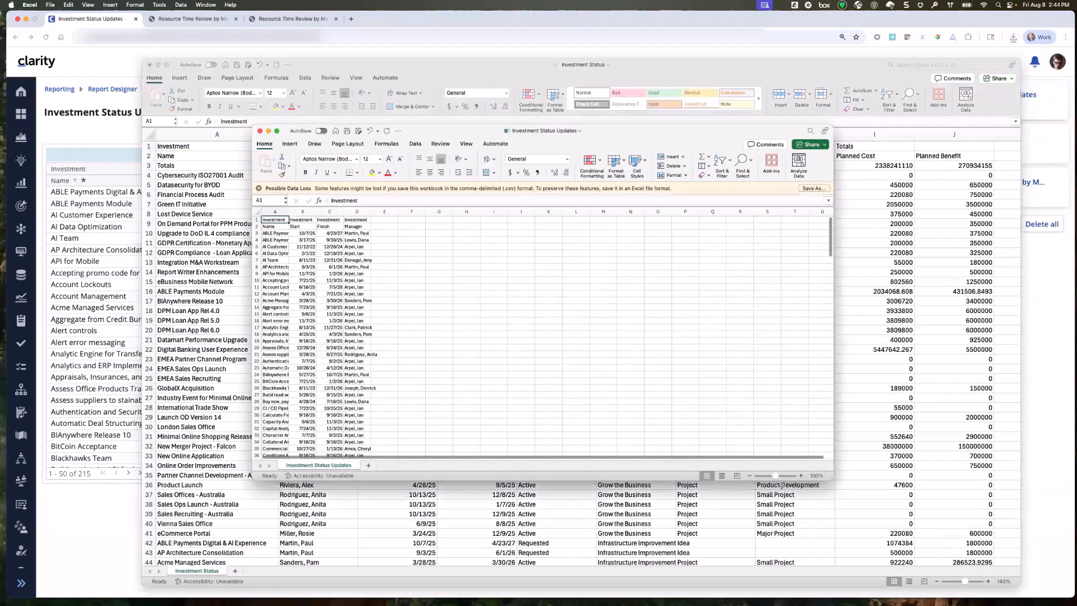
Widen the exported sheet's columns, making the Name column widest, and bold the two header rows.
left_click_drag(776, 477, 778, 477)
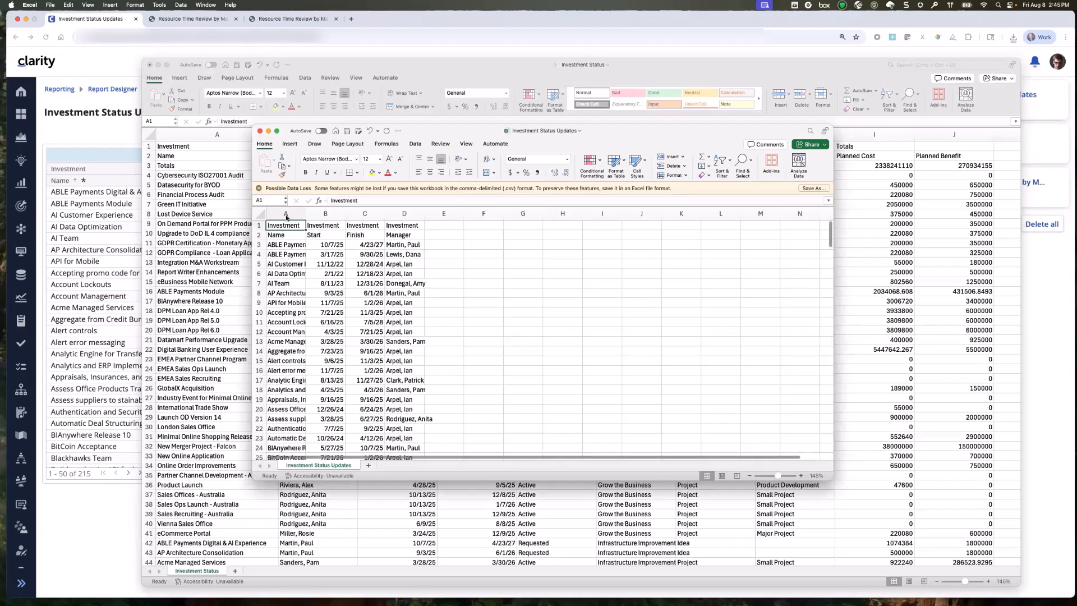
left_click(260, 213)
left_click_drag(305, 214, 330, 215)
left_click(554, 268)
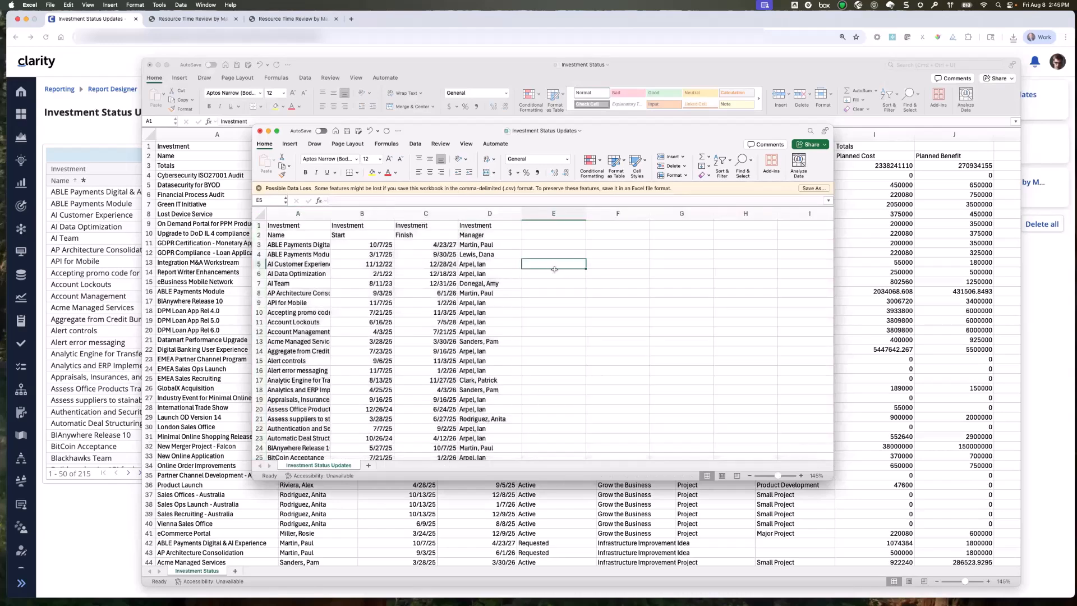
left_click_drag(328, 215, 394, 215)
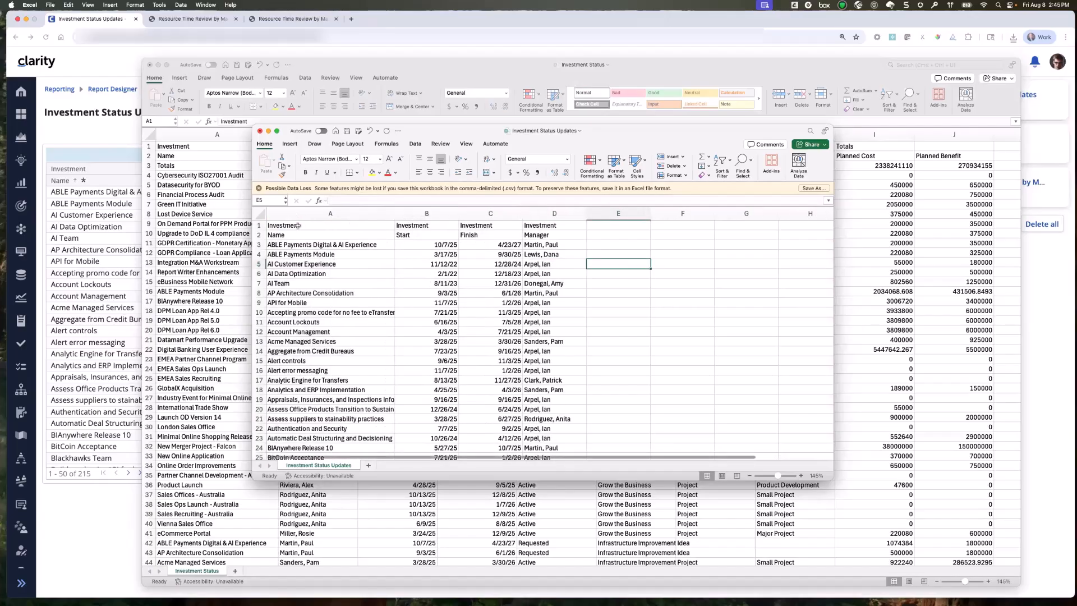
left_click_drag(296, 226, 529, 234)
left_click(597, 292)
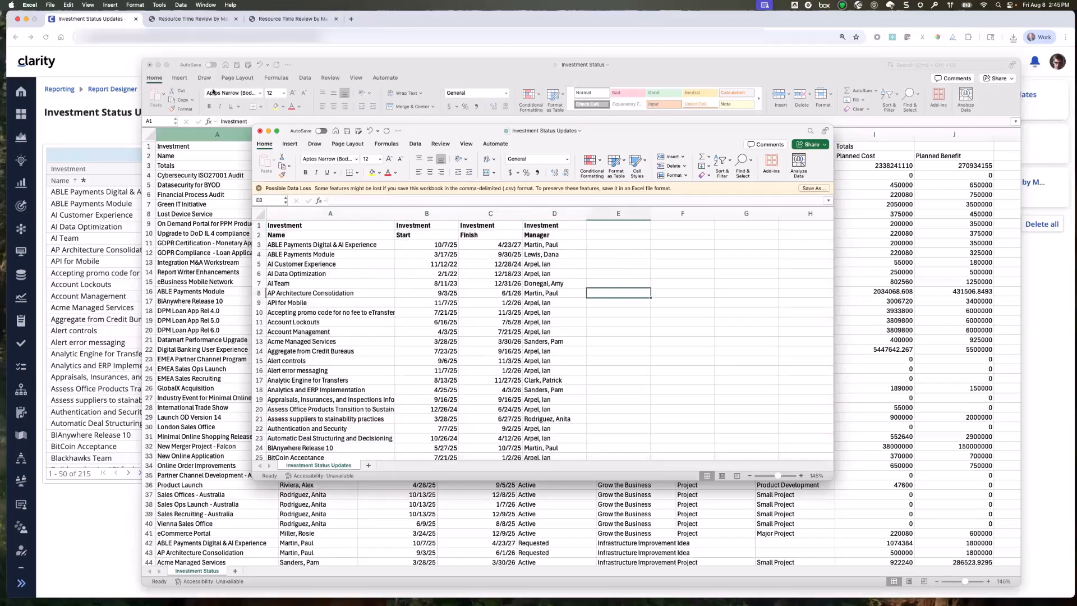
Close the older Investment Status workbook without saving its changes.
left_click(429, 66)
left_click(150, 65)
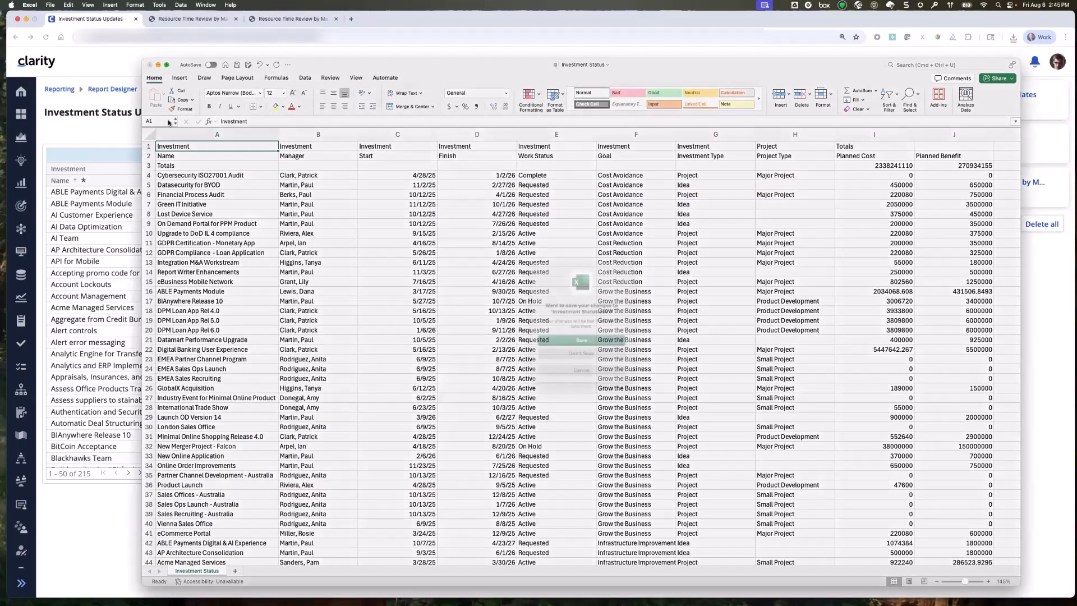
left_click(612, 357)
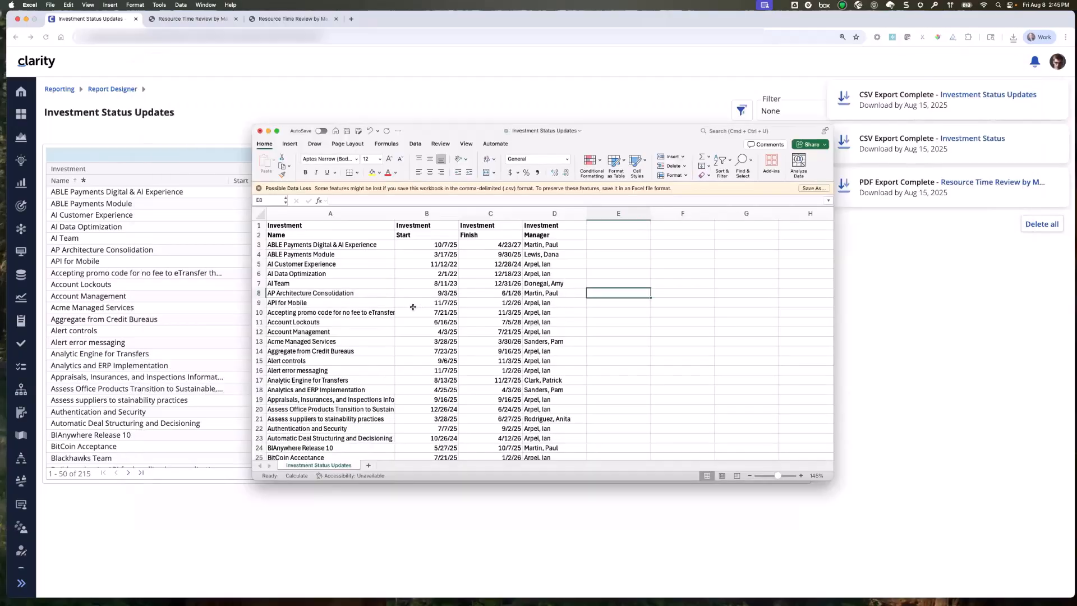
Select the Name column in the Investment Status Updates sheet, and close the workbook without saving.
left_click(318, 212)
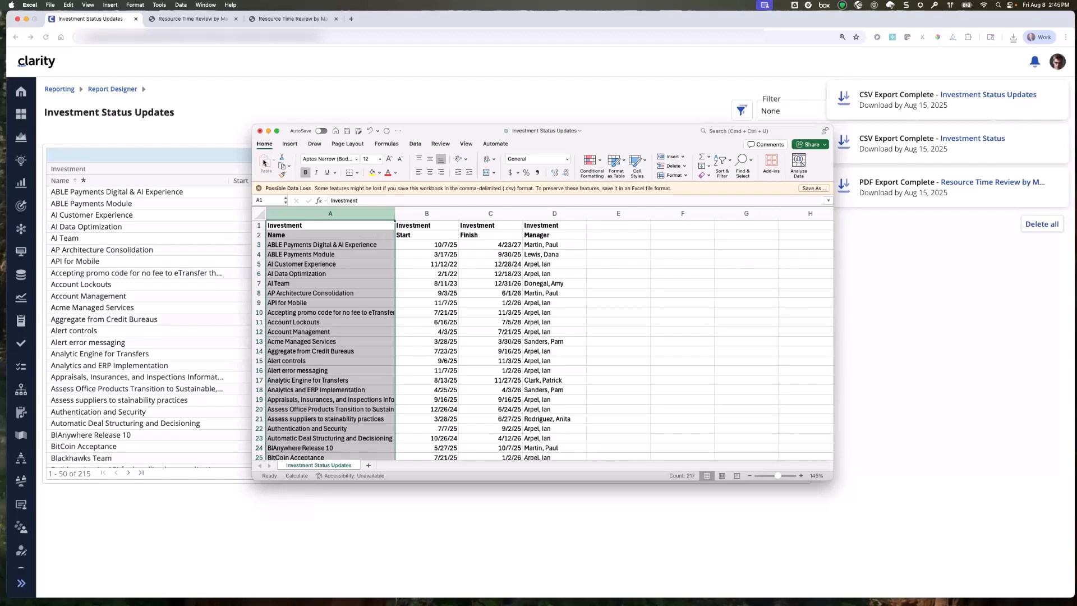
left_click(259, 131)
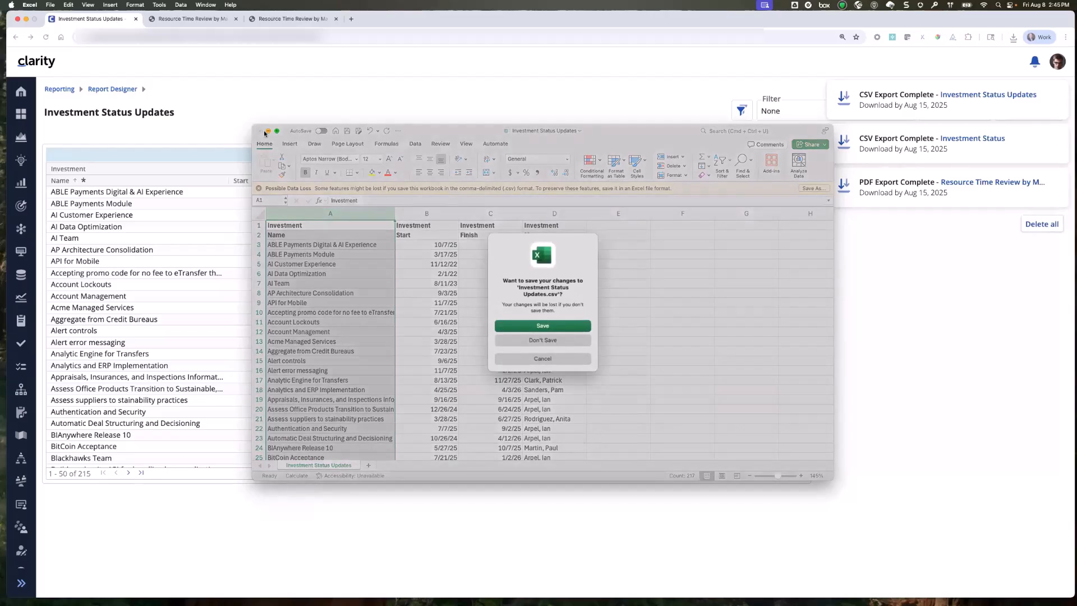
left_click(544, 341)
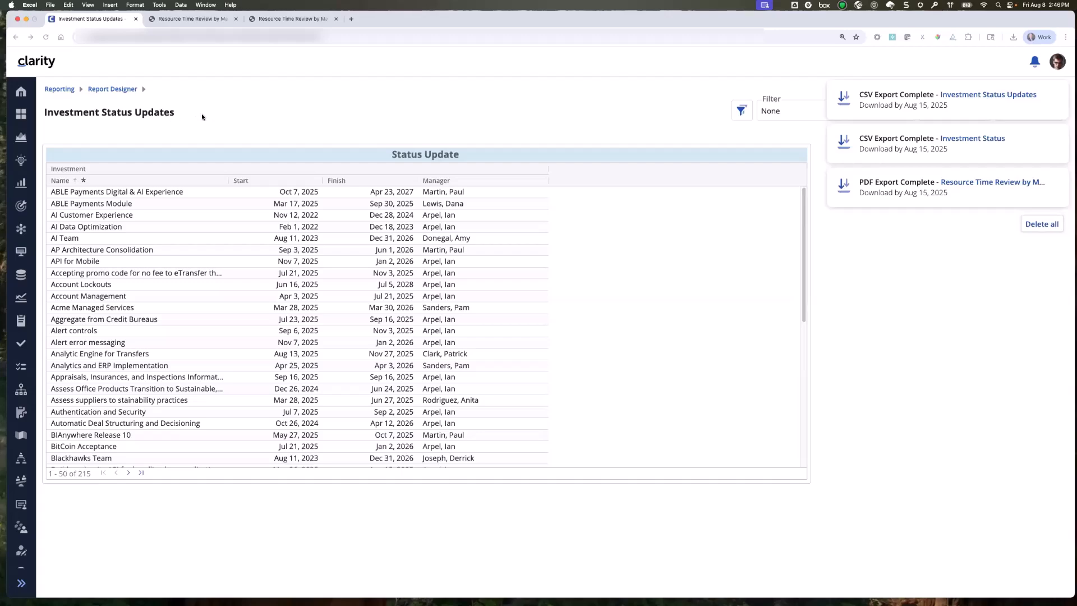
Return to the Report Designer list, open Portfolio Dashboard 2.0 and view its Risk Detail and Risk Detail 2.0 pages.
left_click(103, 89)
left_click(104, 90)
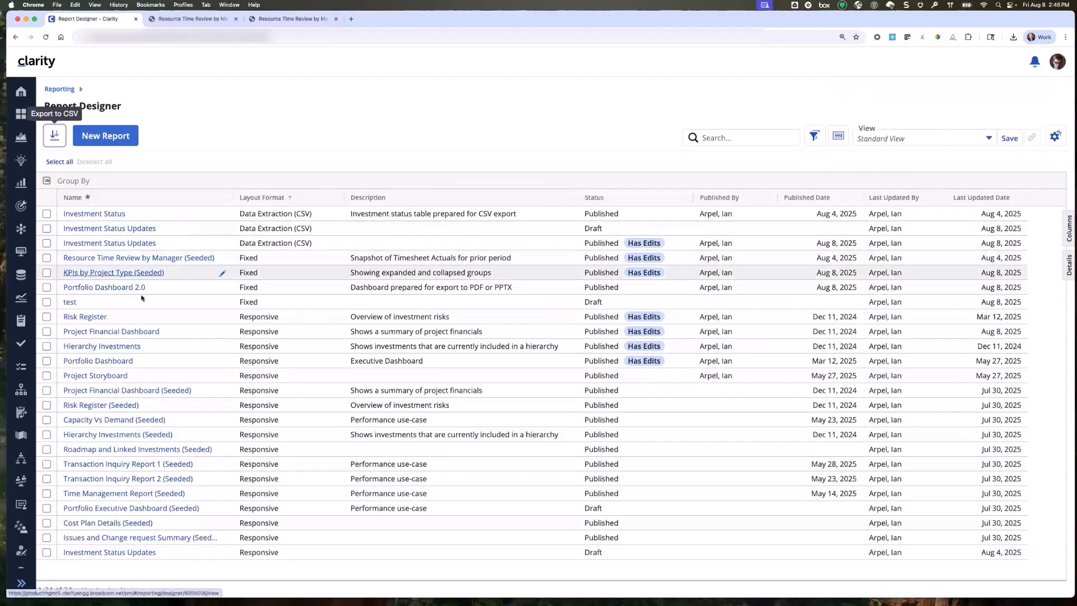
left_click(118, 288)
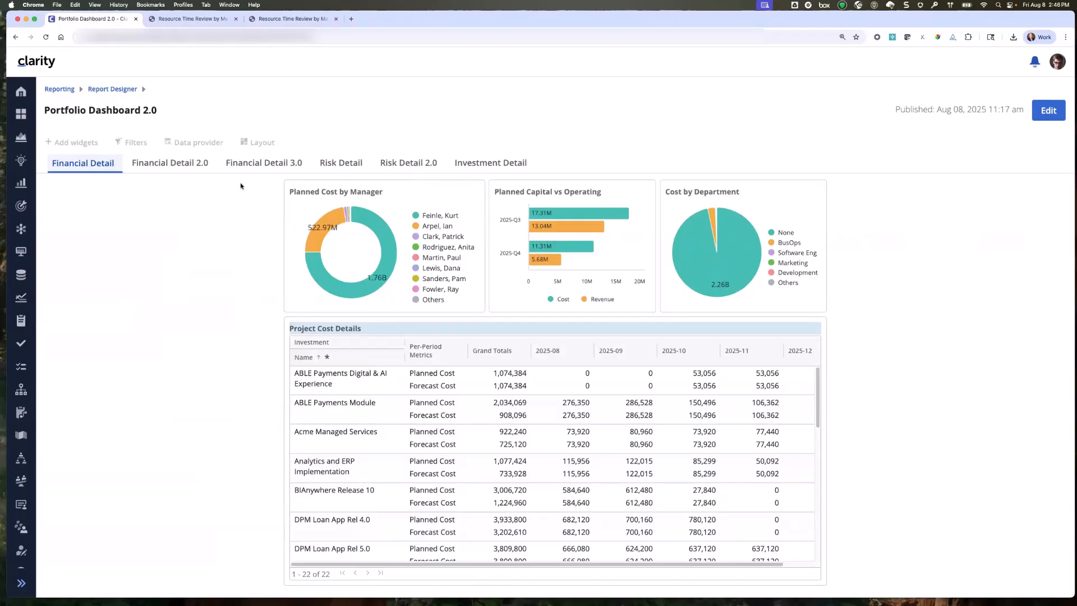
left_click(341, 163)
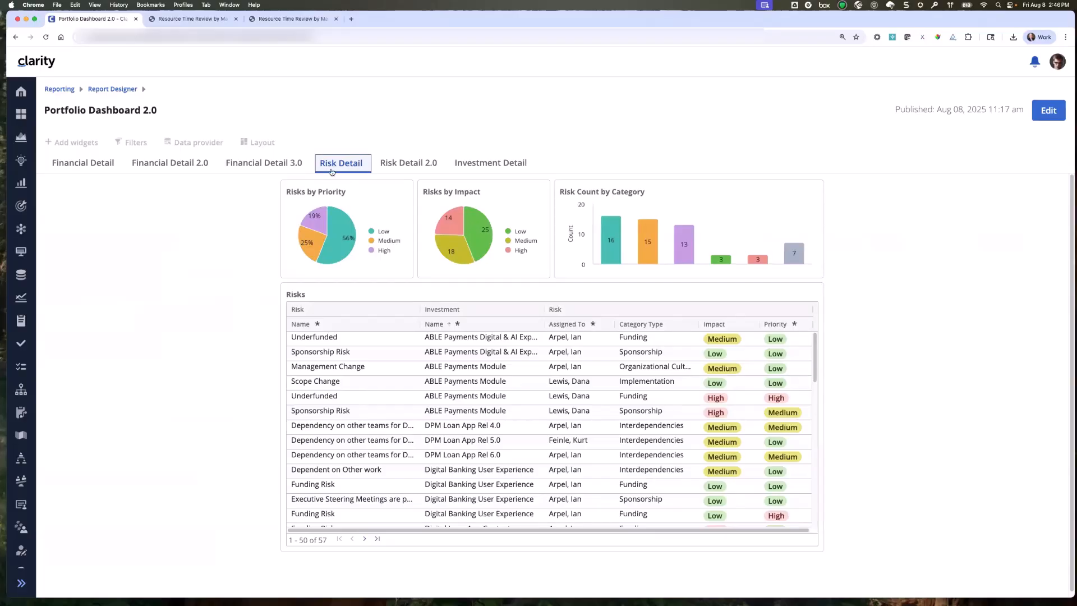
left_click(397, 164)
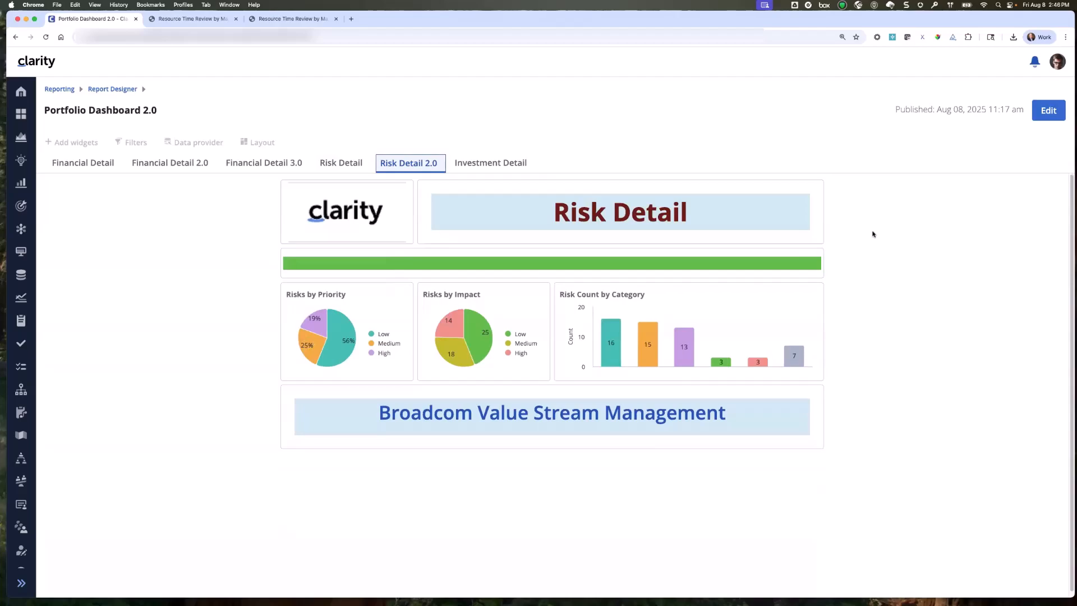
Open the dashboard for editing and examine the logo image's setup and the Risk Detail text widget's format properties.
left_click(1048, 110)
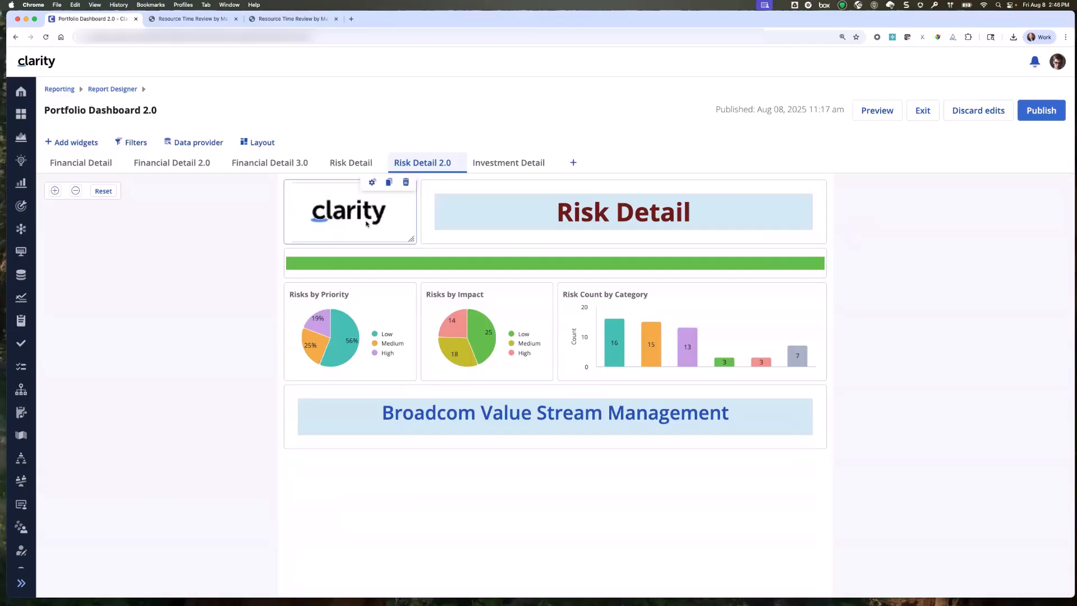
left_click(372, 182)
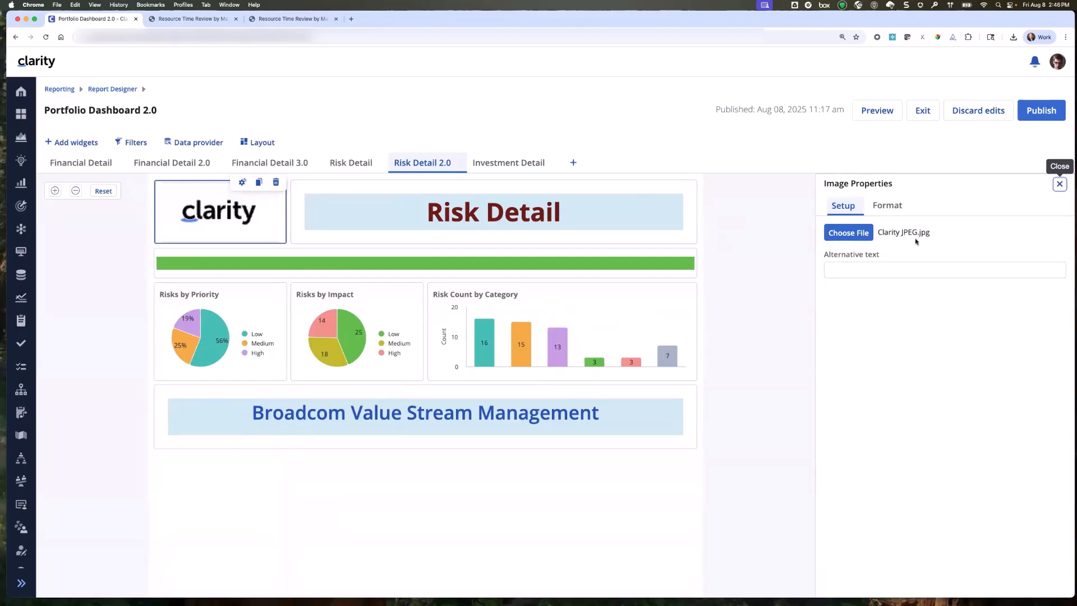
left_click(601, 218)
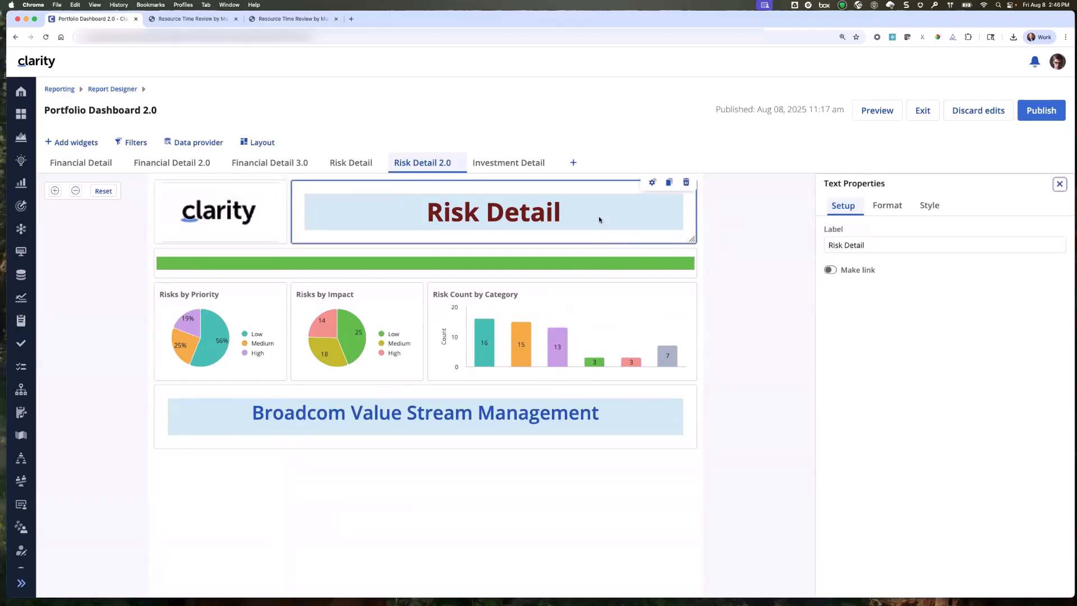
left_click(890, 207)
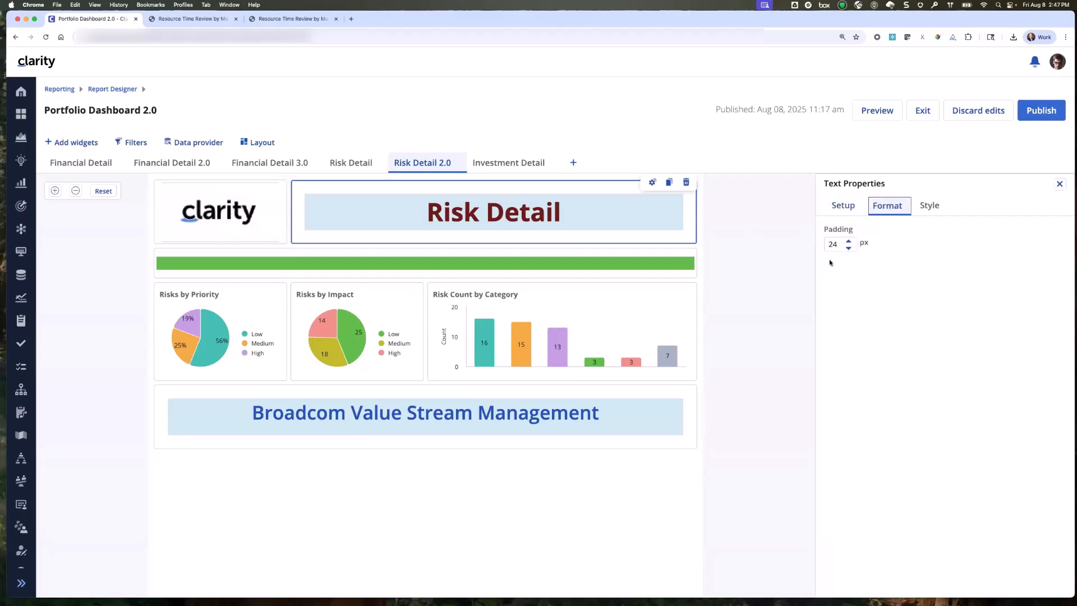
Try smaller padding values on the Risk Detail text widget and return the padding to 24 px.
left_click(849, 248)
left_click(849, 248)
left_click(849, 248)
left_click(849, 241)
left_click(849, 241)
left_click(849, 241)
left_click(849, 248)
left_click(849, 248)
left_click(849, 241)
left_click(849, 242)
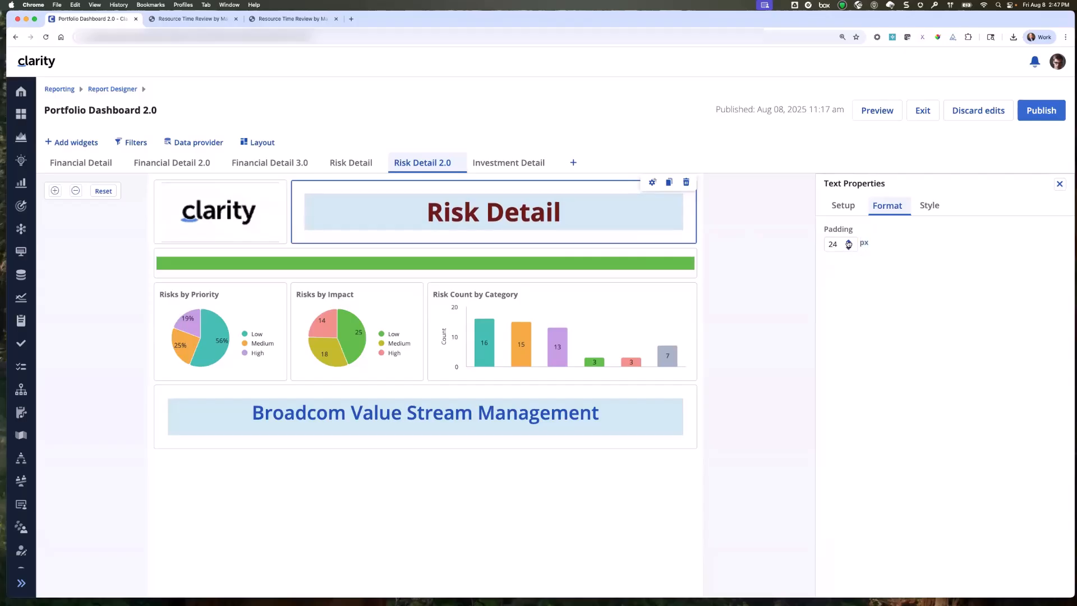
Clear the Risk Detail text widget's background color and reapply the light blue fill.
left_click(930, 206)
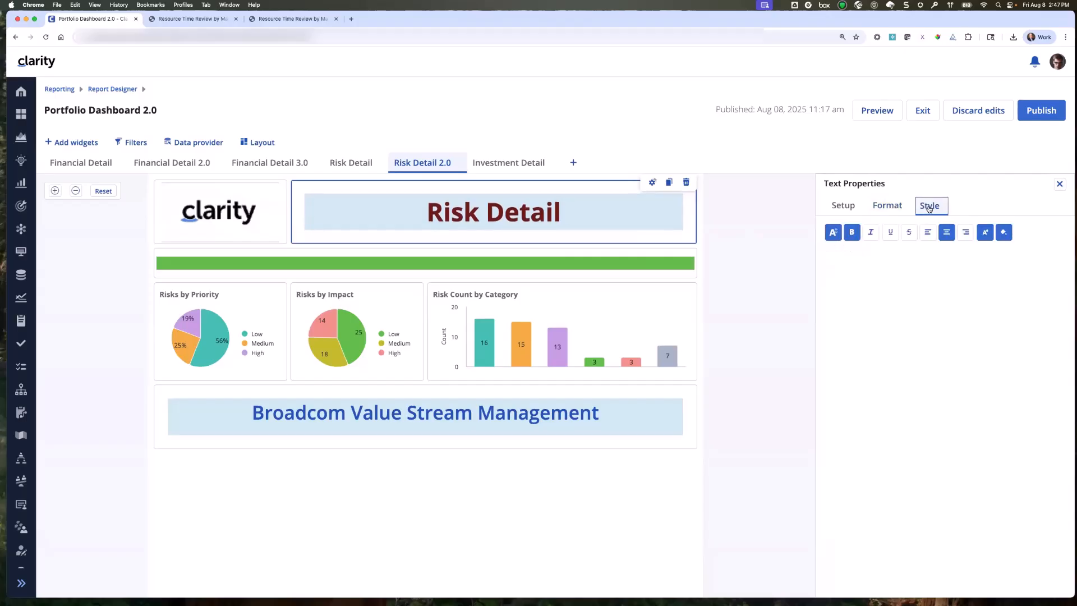
left_click(1004, 232)
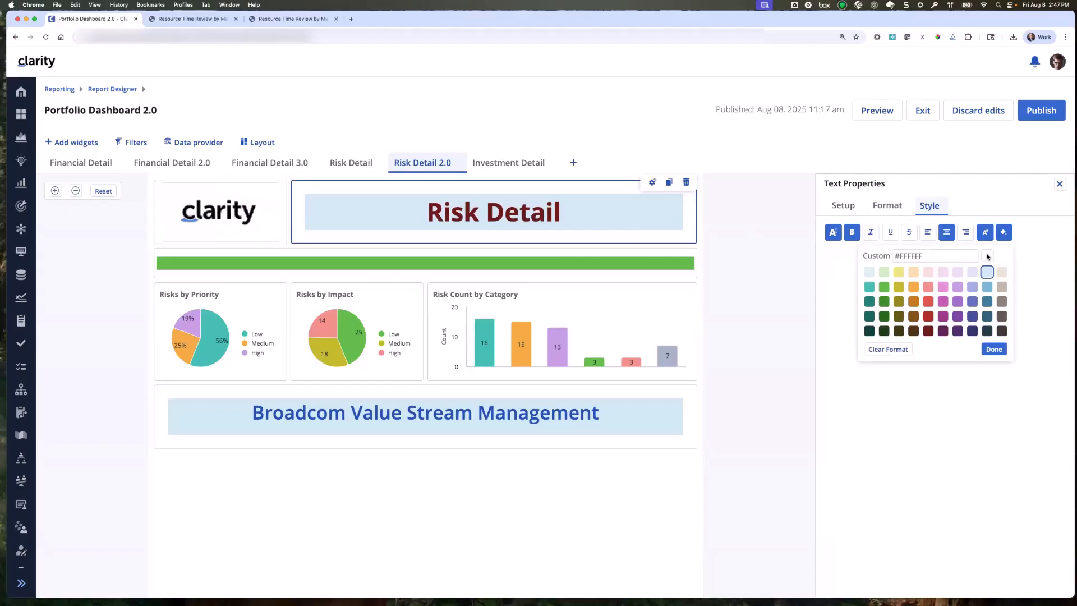
left_click(900, 351)
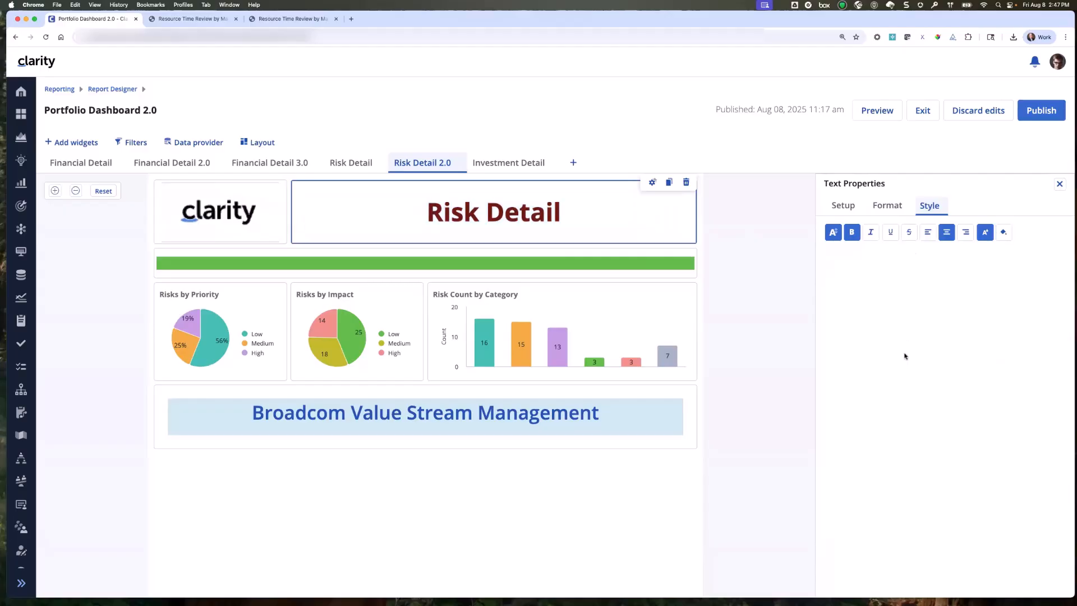
left_click(1004, 232)
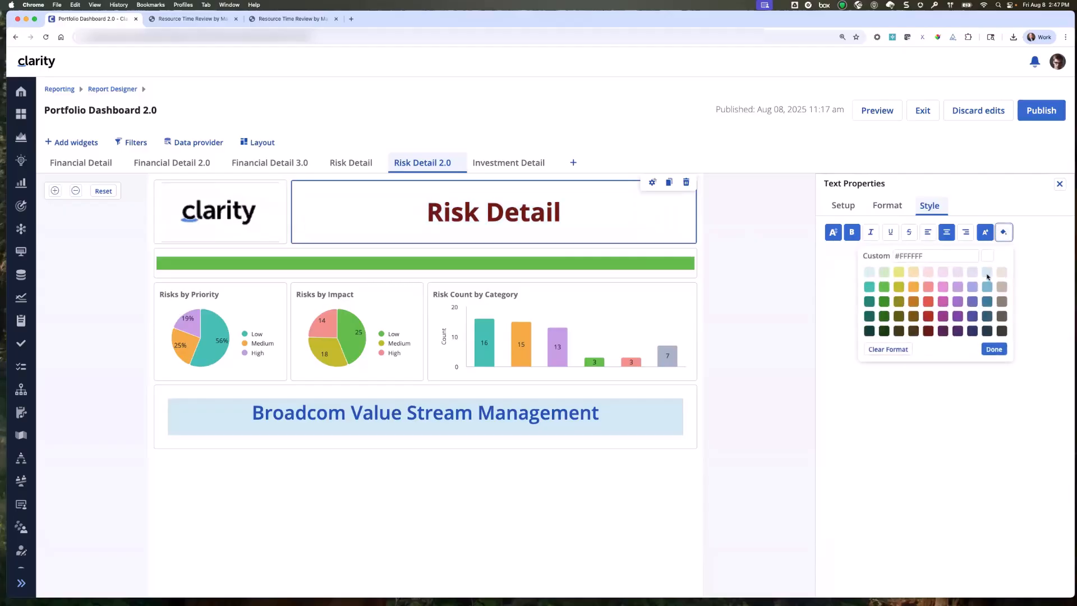
left_click(987, 273)
Examine the Risk Detail text widget's font size and text color options, and close its properties.
left_click(833, 232)
scroll(840, 353, "down", 4)
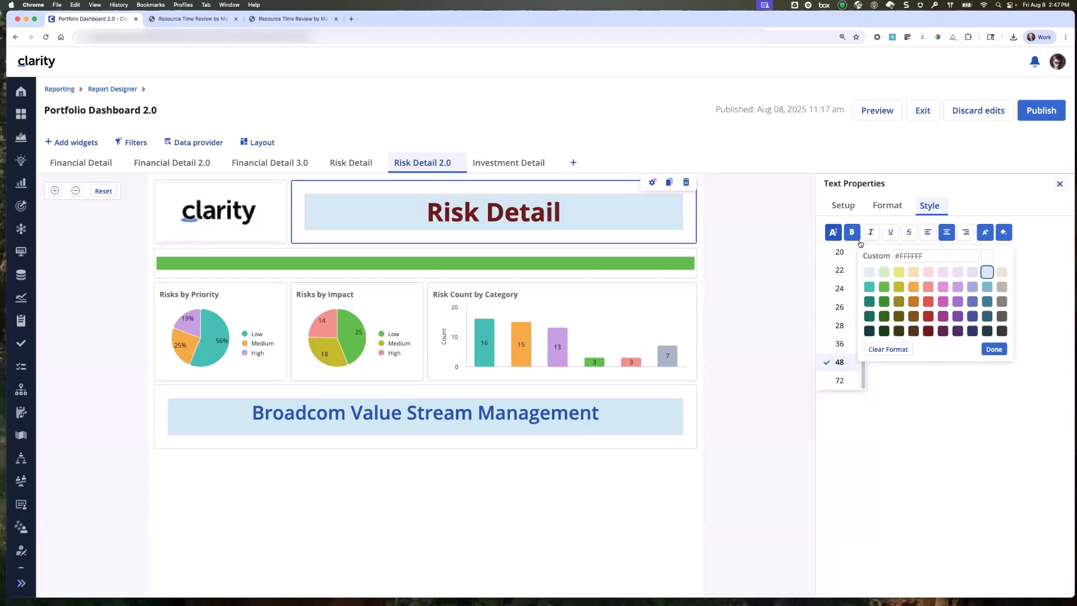
left_click(1032, 272)
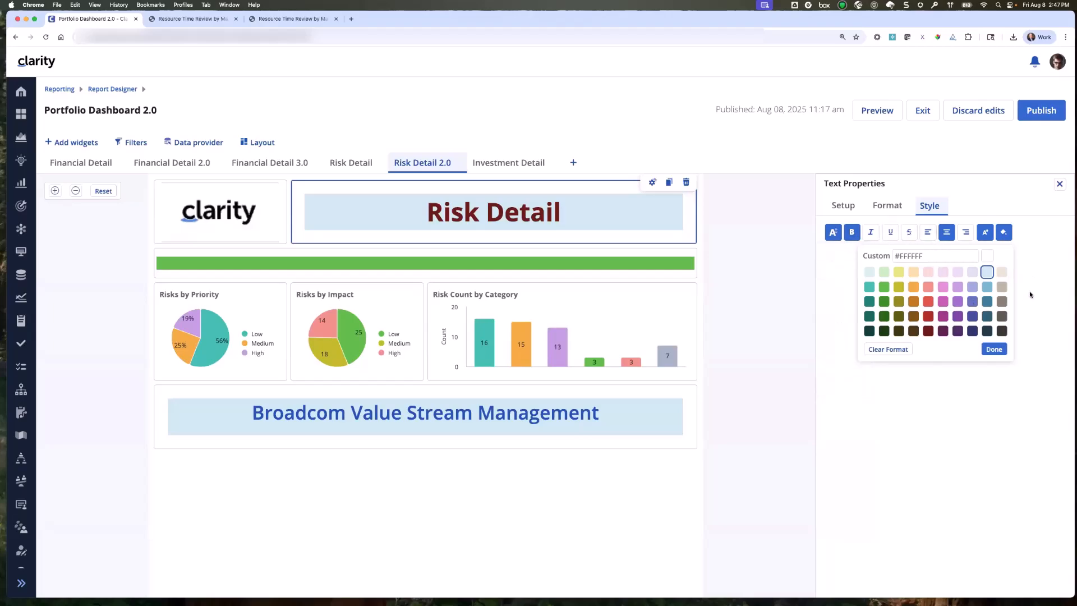
left_click(995, 349)
left_click(986, 231)
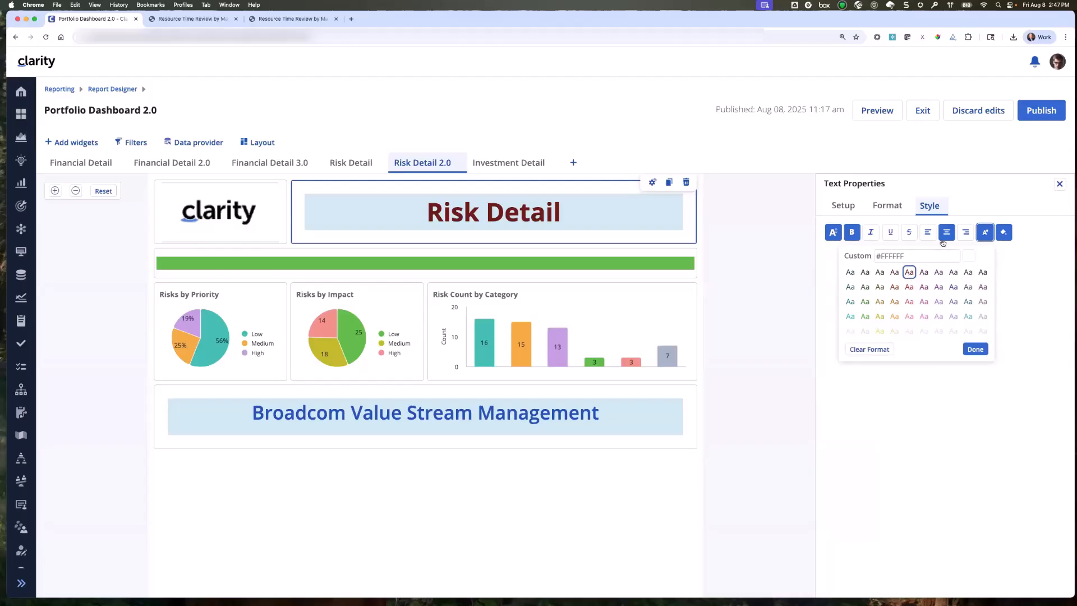
left_click(976, 349)
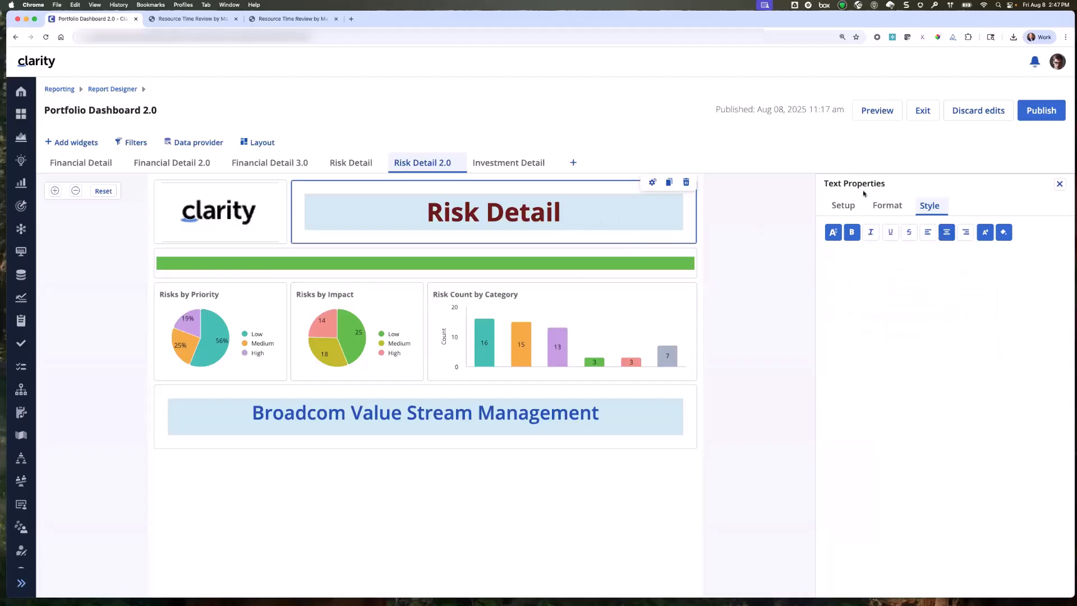
left_click(1060, 184)
Examine the green line widget's format and style, and the Broadcom Value Stream Management text's link setup and style options.
left_click(543, 269)
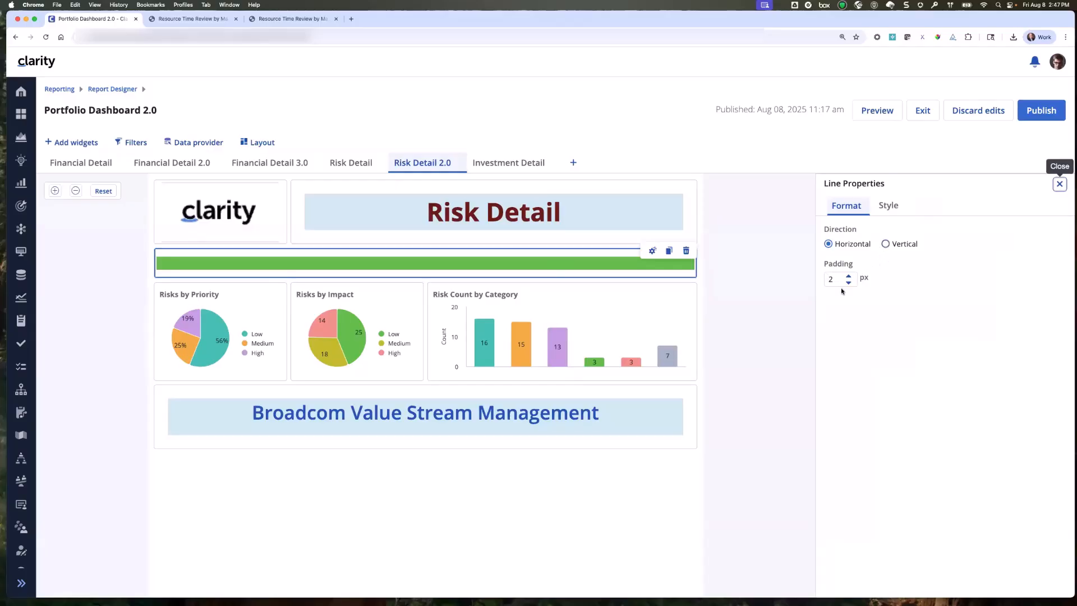
left_click(895, 208)
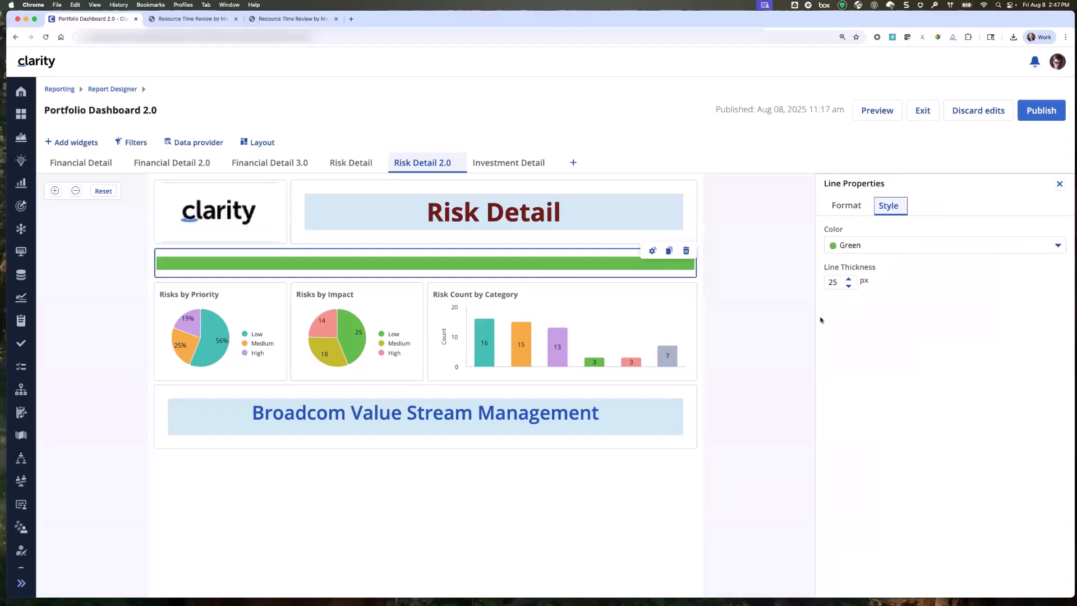
left_click(680, 432)
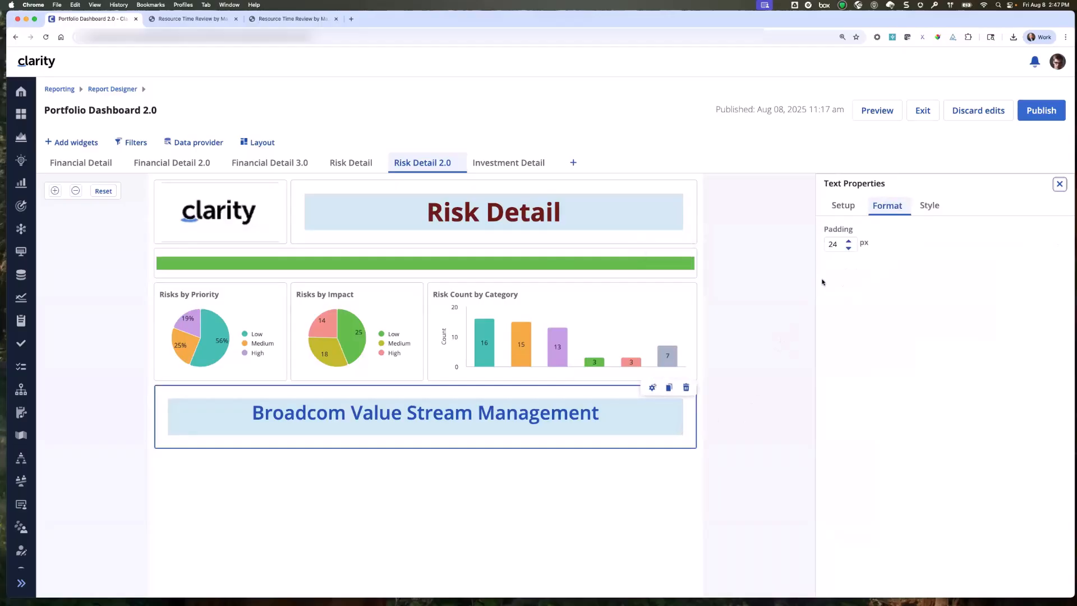
left_click(844, 207)
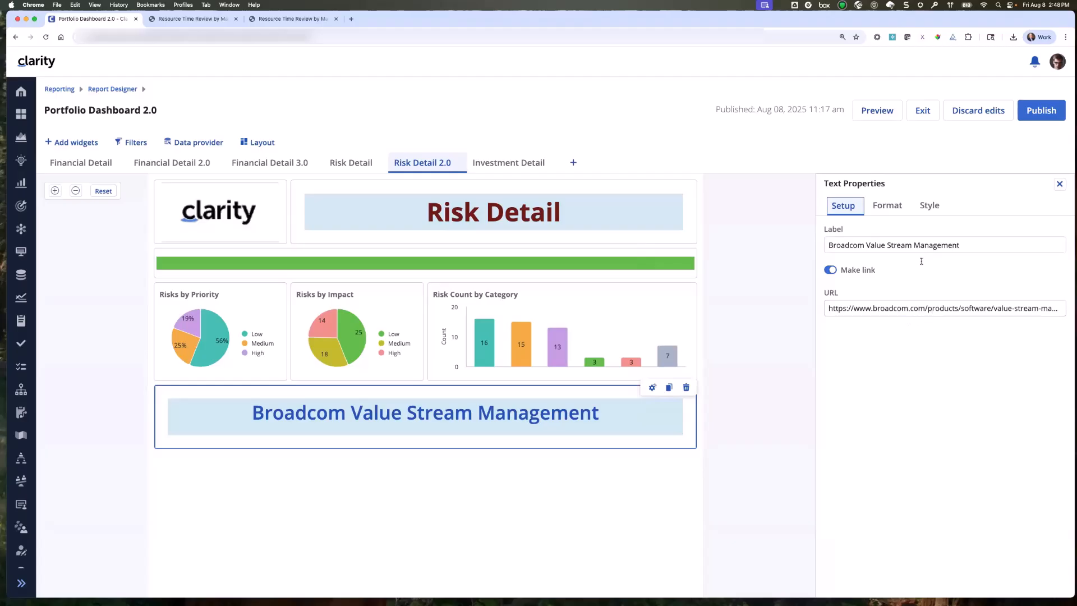
left_click(933, 204)
left_click(834, 234)
scroll(839, 337, "down", 5)
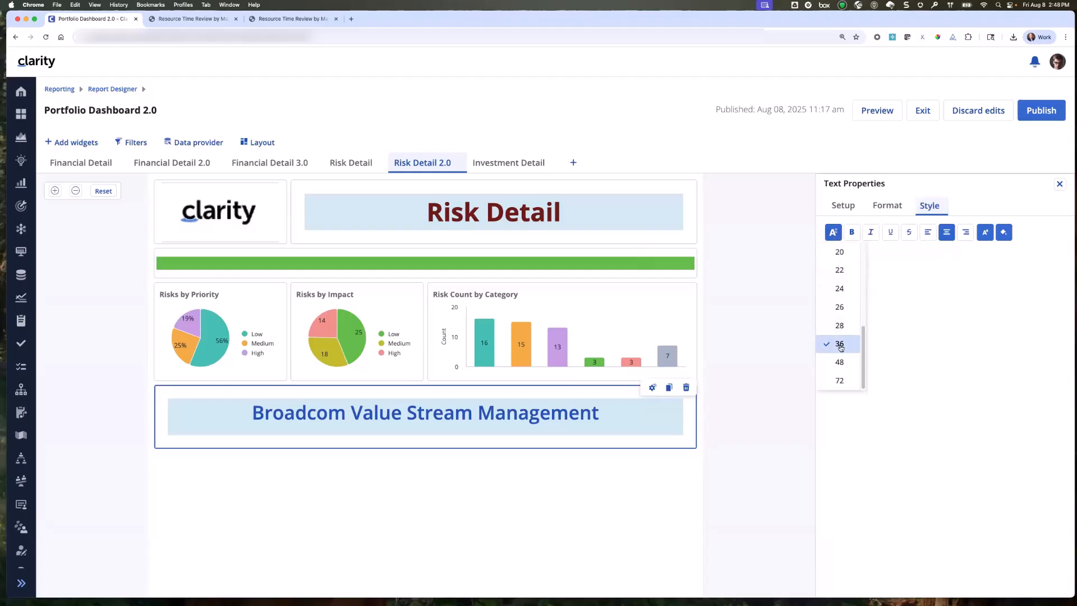
left_click(1004, 232)
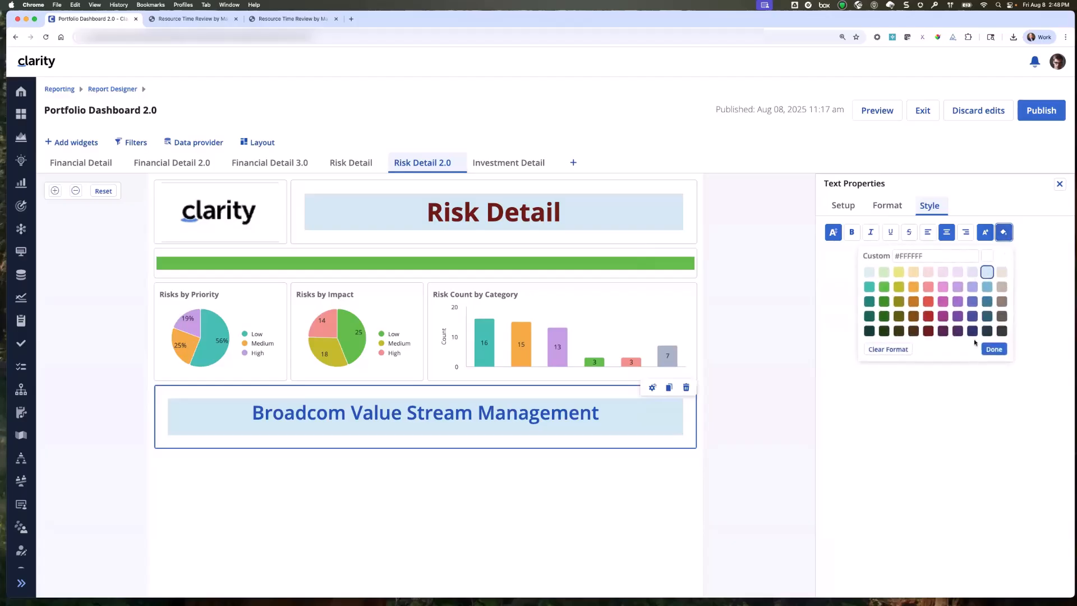
left_click(994, 349)
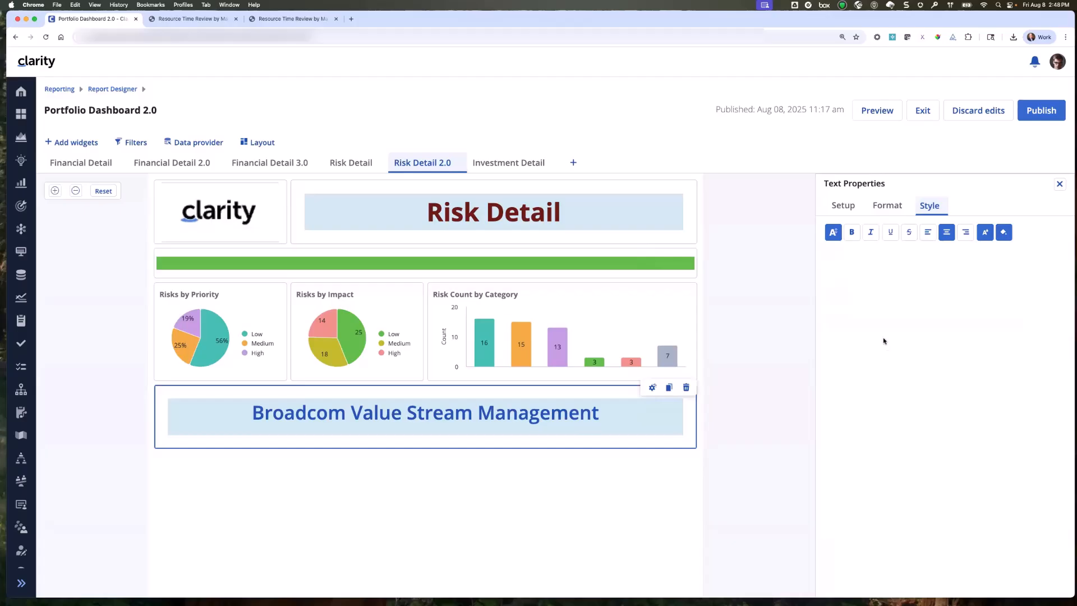
left_click(1060, 184)
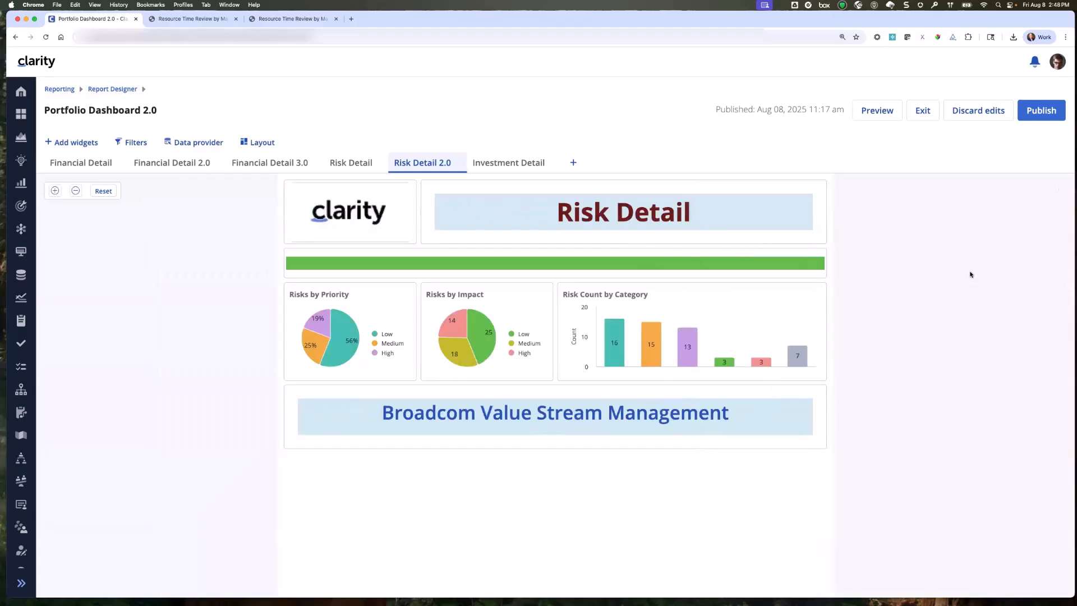
Follow the Broadcom Value Stream Management link, and return to the dashboard after closing a spare Resource Time Review browser page.
mouse_move(365, 214)
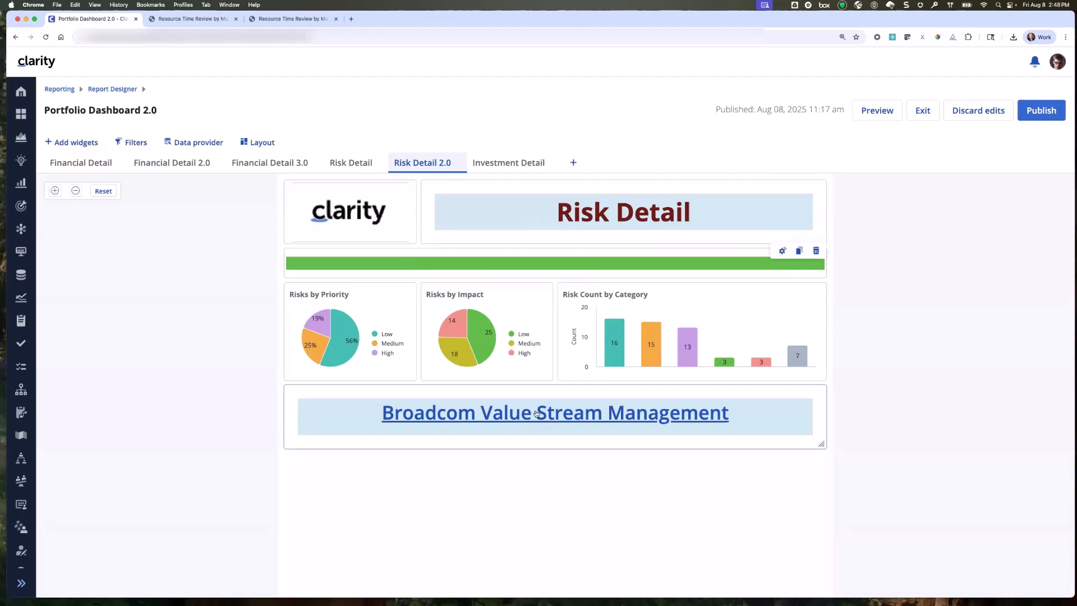
left_click(567, 421)
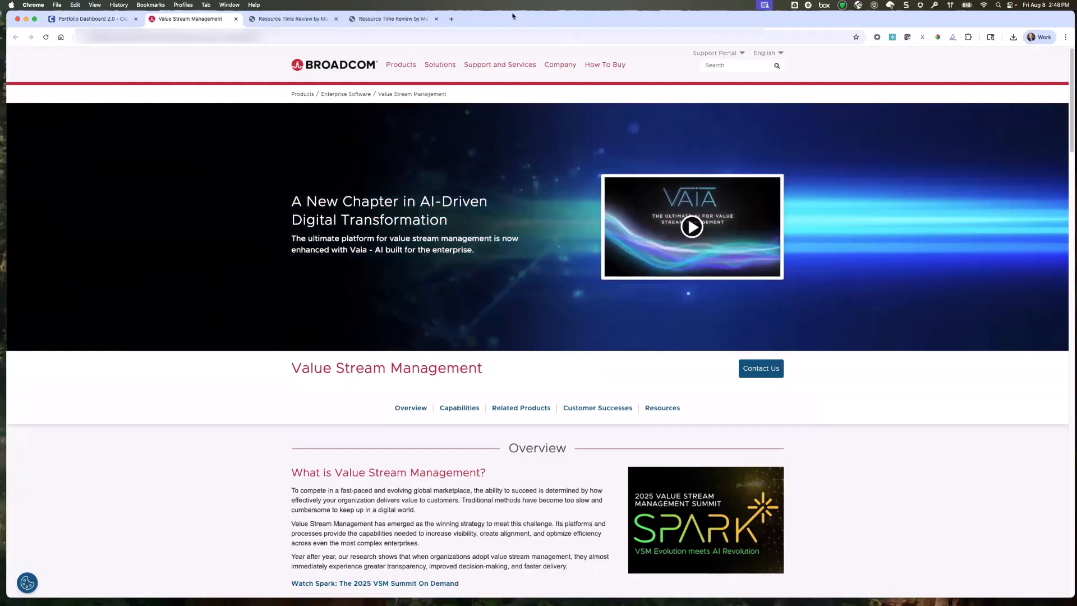
left_click(436, 20)
left_click(281, 19)
left_click(93, 19)
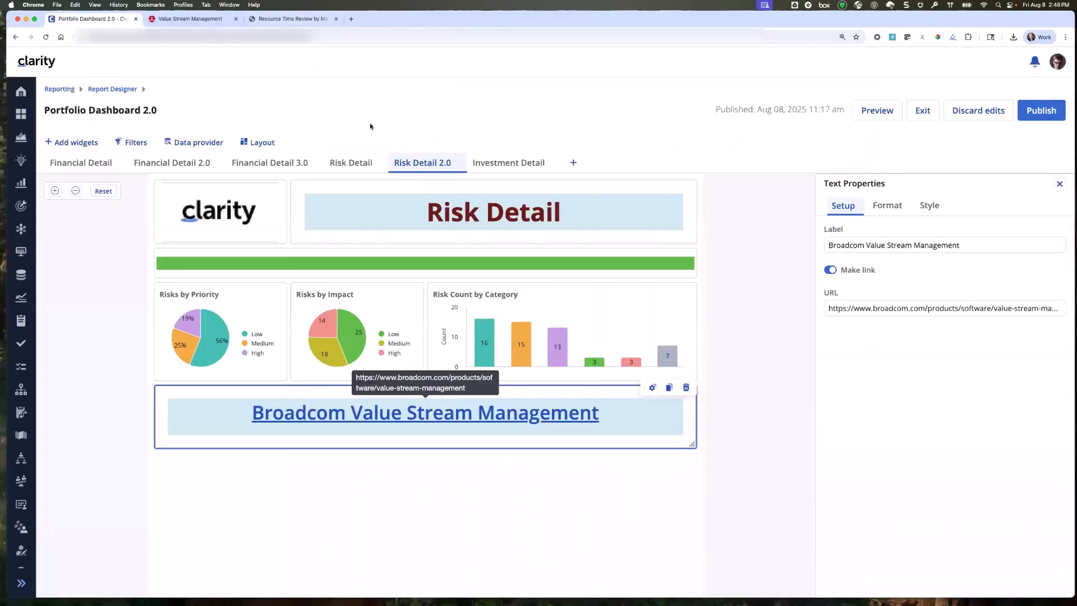
left_click(1060, 185)
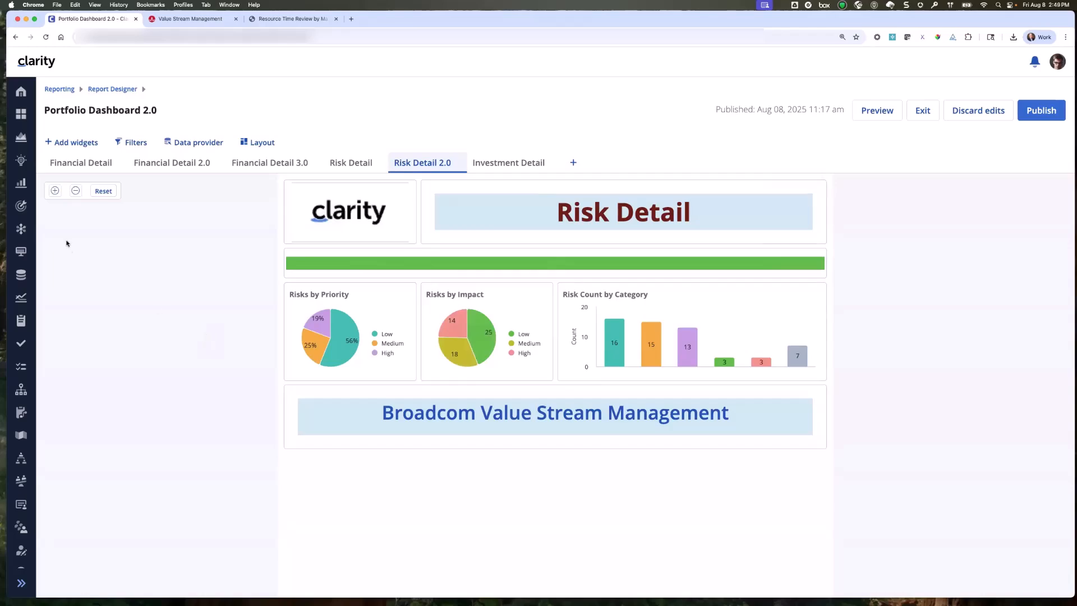
On the Financial Detail page, try Columns as the Project Cost Details table's per-period metric orientation and restore Rows.
left_click(72, 166)
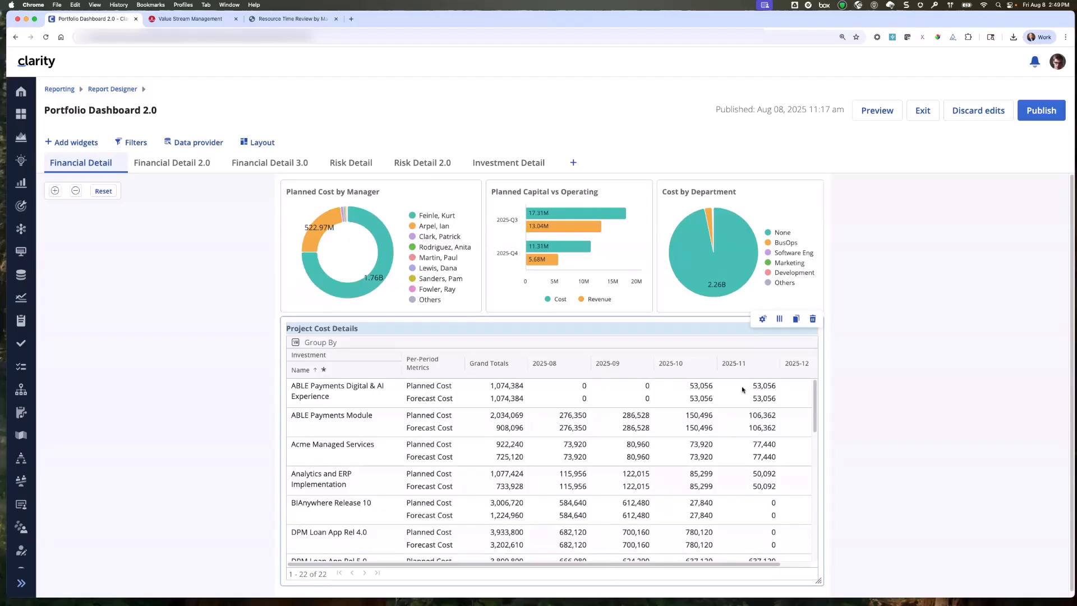
left_click(761, 319)
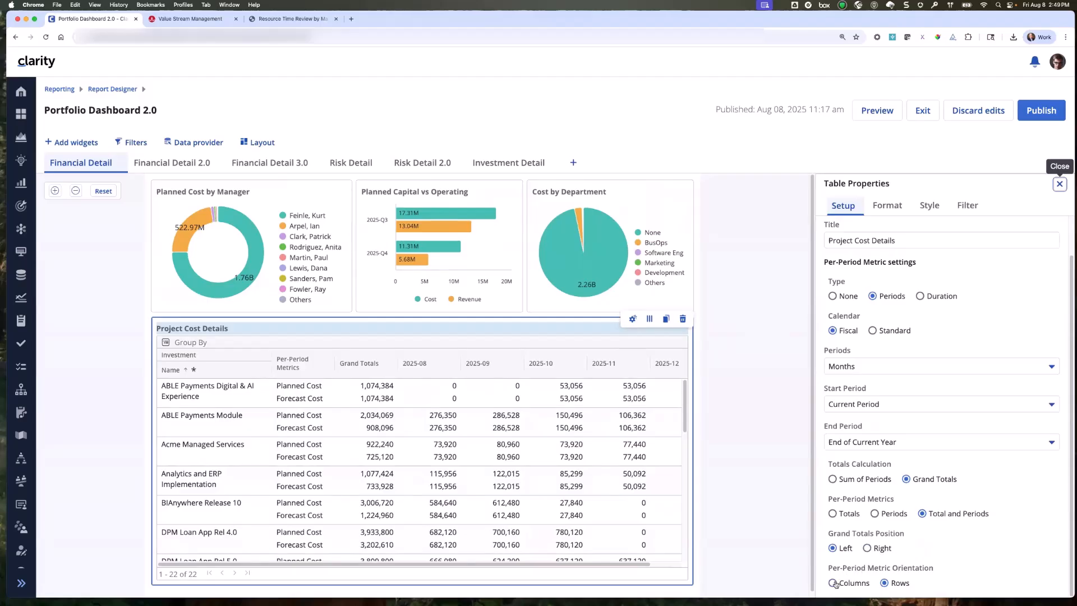
left_click(840, 583)
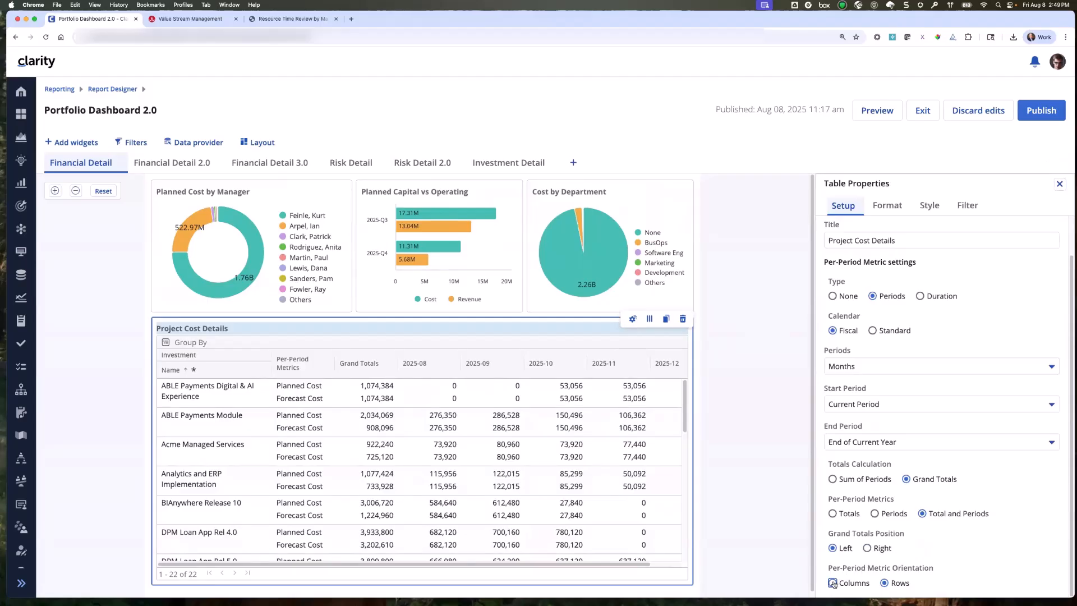
left_click(885, 584)
Compare the Project Cost Details table layouts on the Financial Detail and Financial Detail 2.0 pages.
left_click(172, 164)
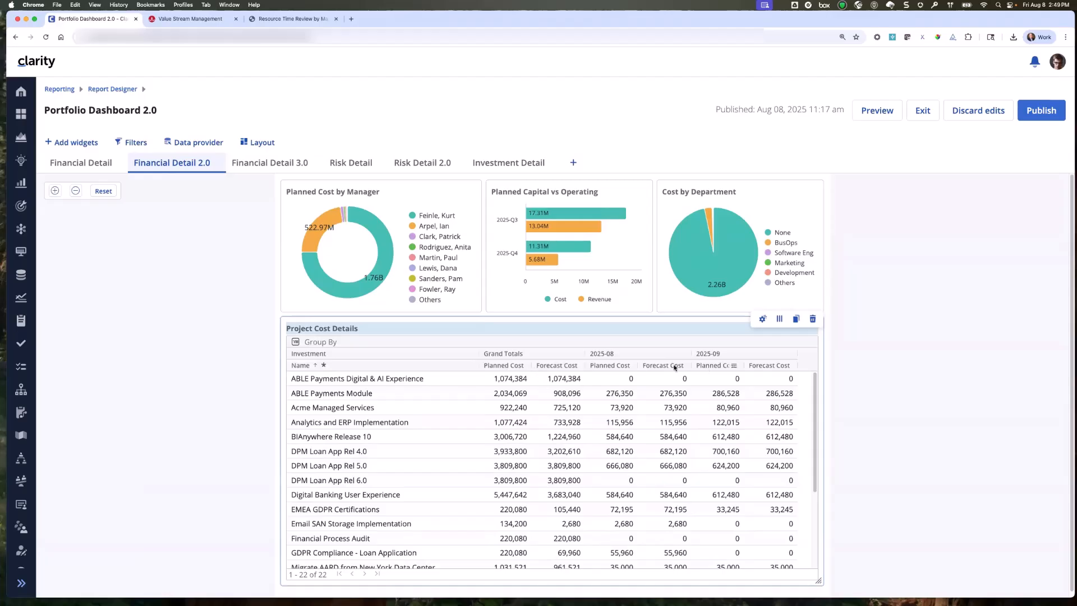
left_click(99, 163)
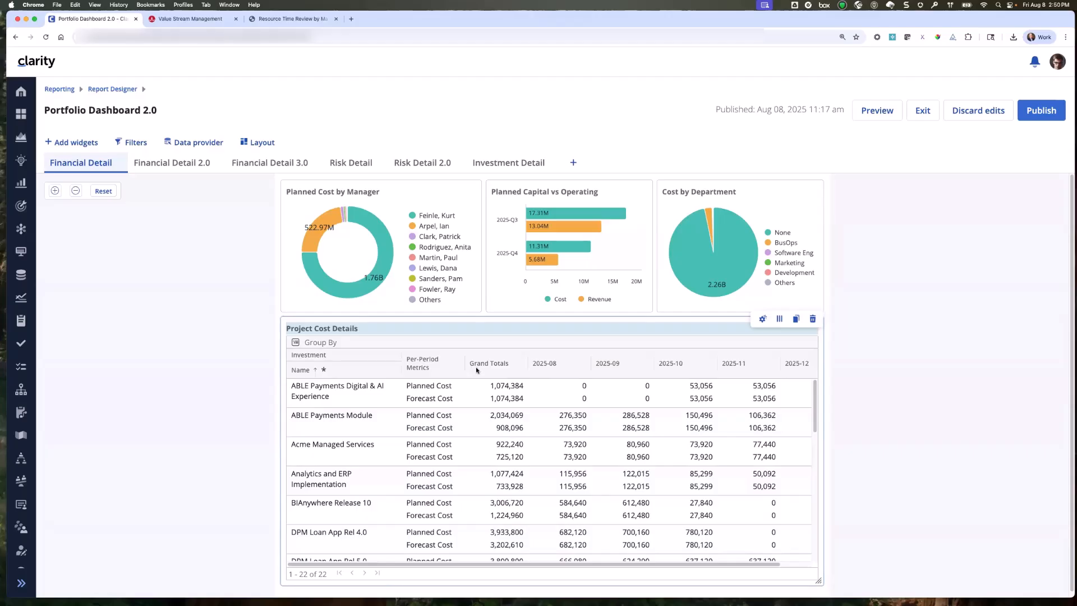
left_click(162, 165)
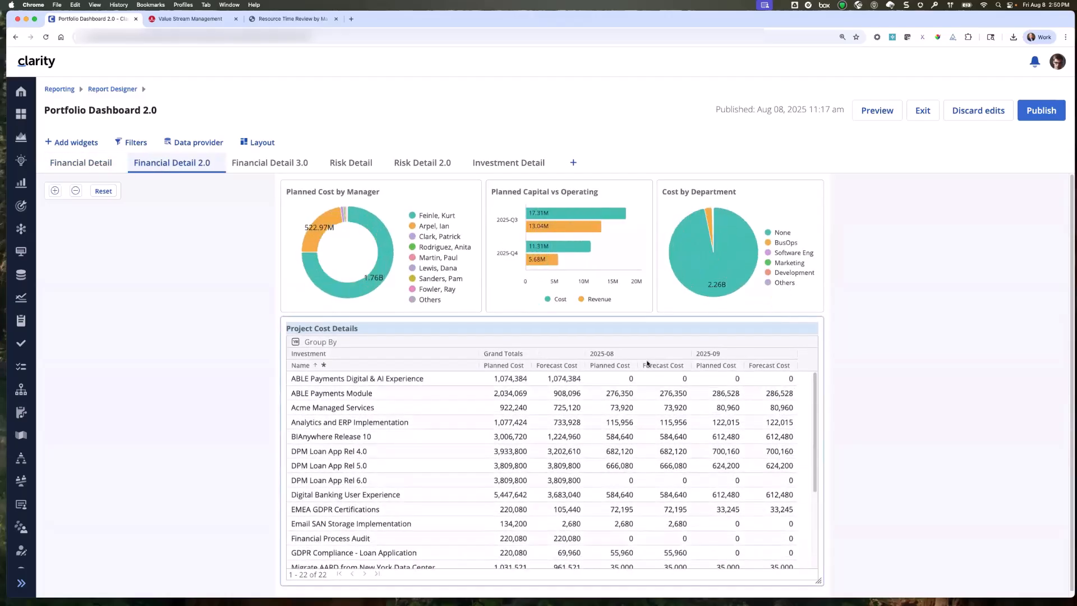
Examine the Project Cost Details table's per-period metric settings on the Financial Detail 3.0 page.
left_click(284, 164)
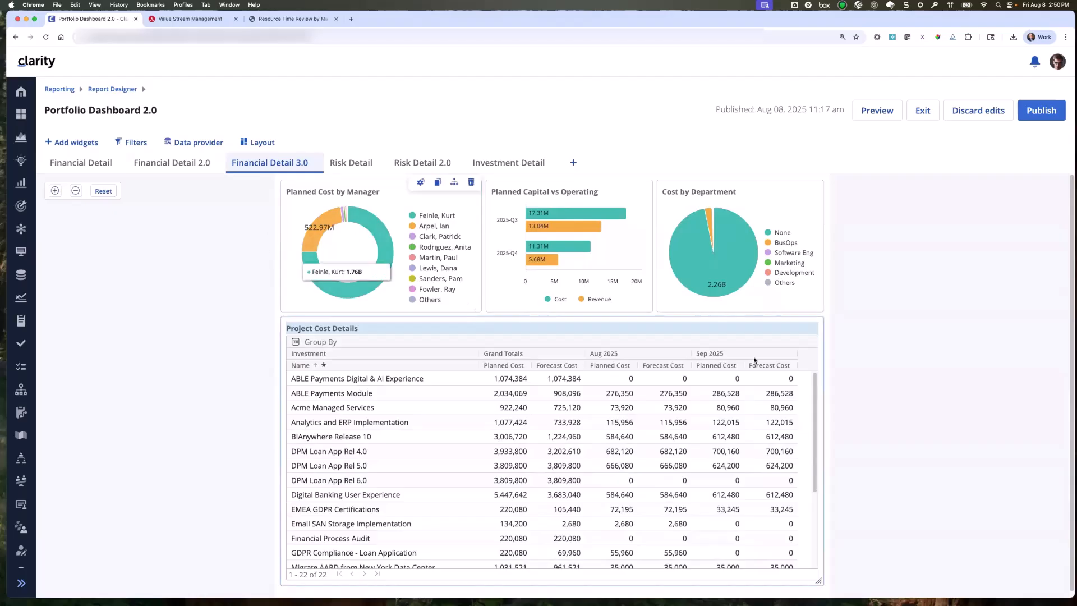
left_click(763, 319)
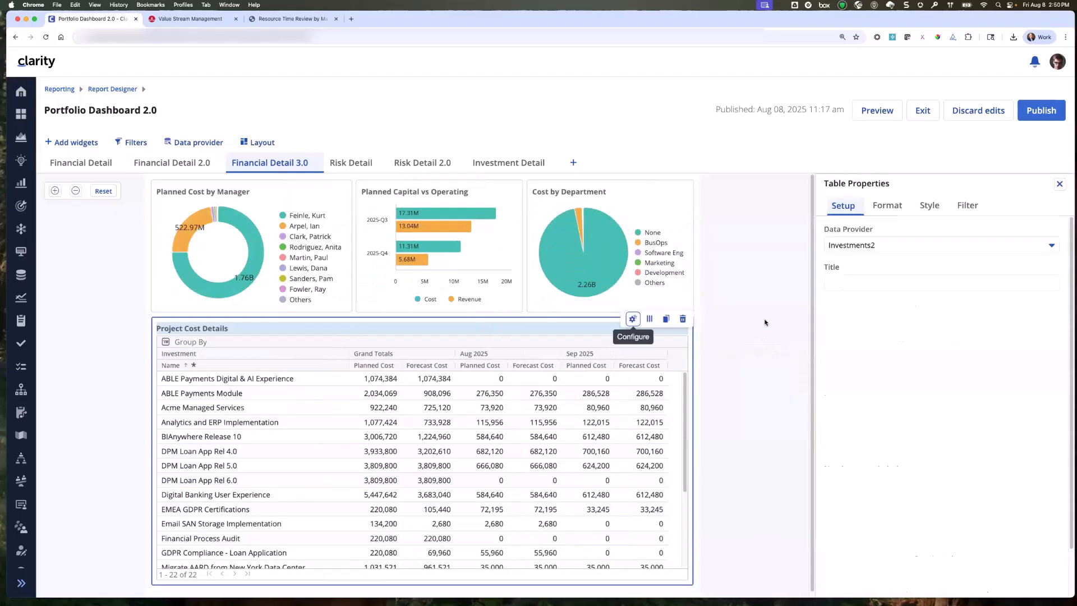
scroll(886, 348, "down", 1)
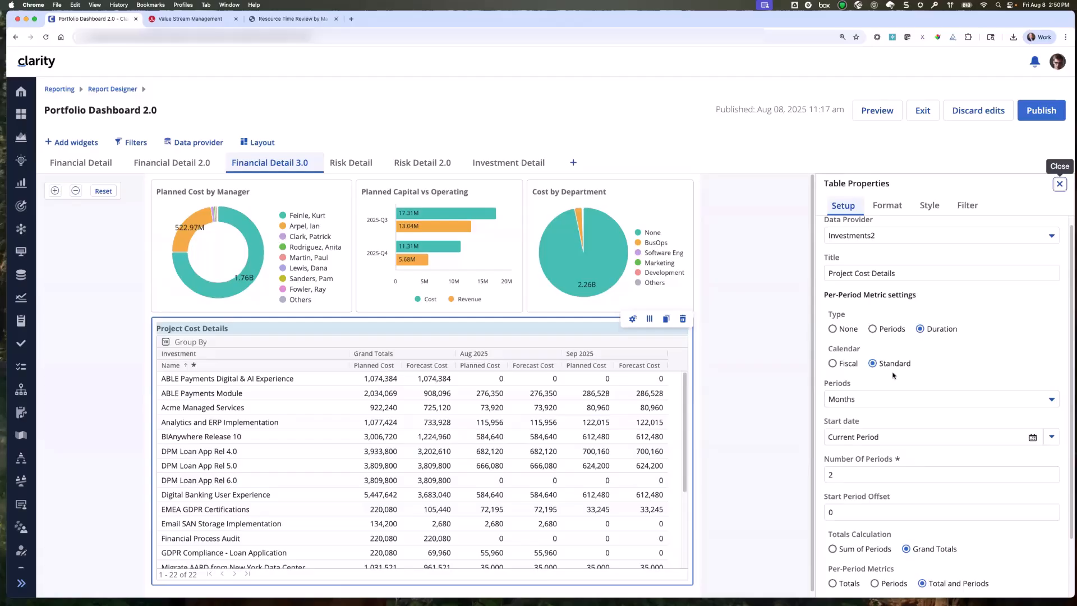
On the Risk Detail page, set the Risks by Priority chart's slice colors to Display Mapping.
left_click(343, 168)
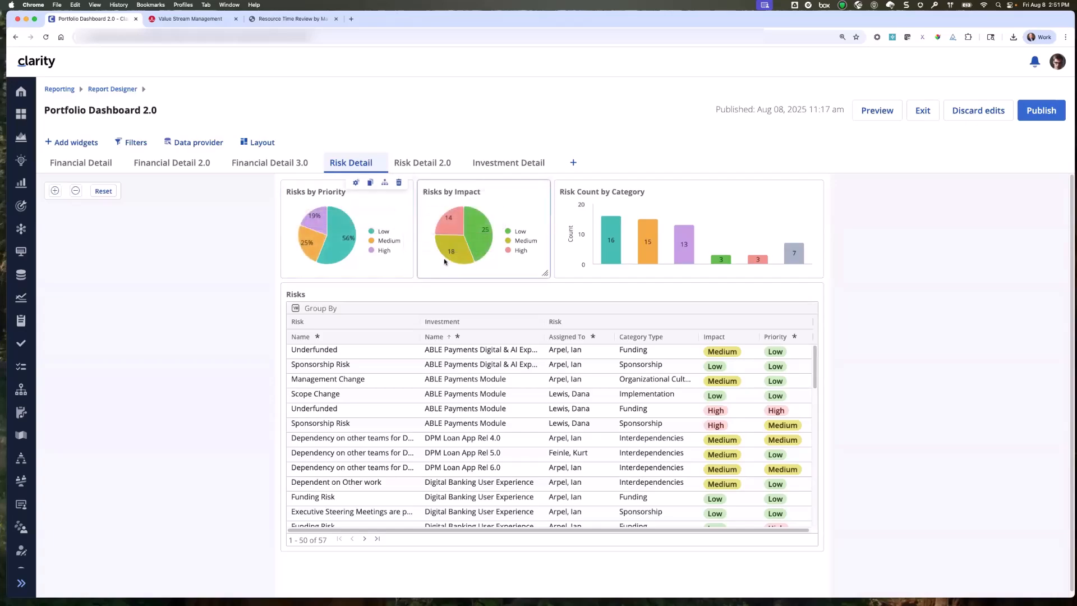
left_click(353, 182)
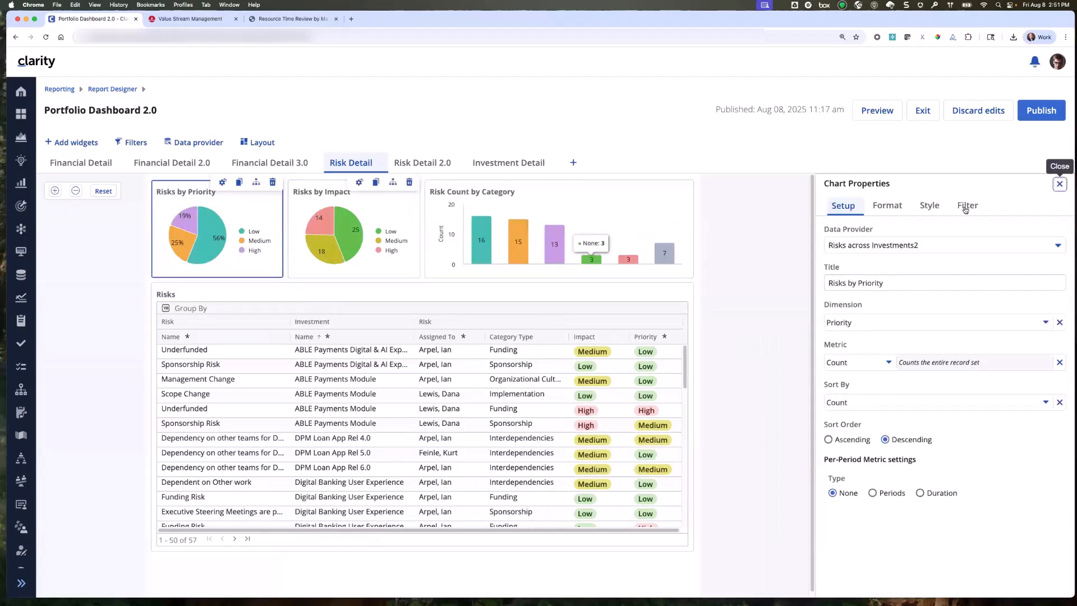
left_click(888, 206)
left_click(921, 209)
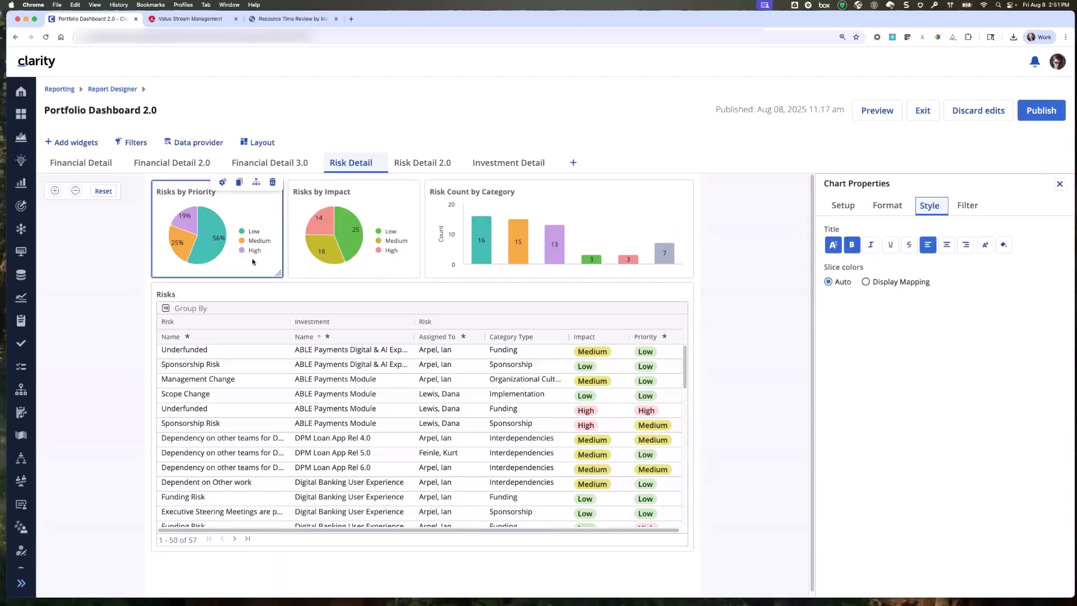
left_click(866, 282)
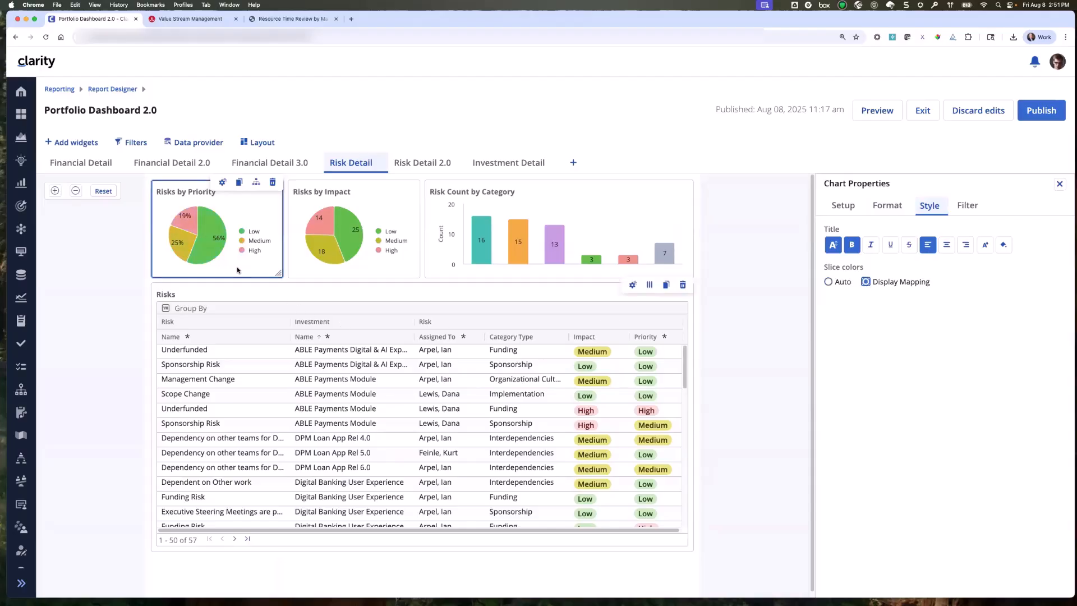
Set the Risks by Priority chart's slice colors to Auto and check the Risks by Impact chart's slice color setting.
left_click(828, 282)
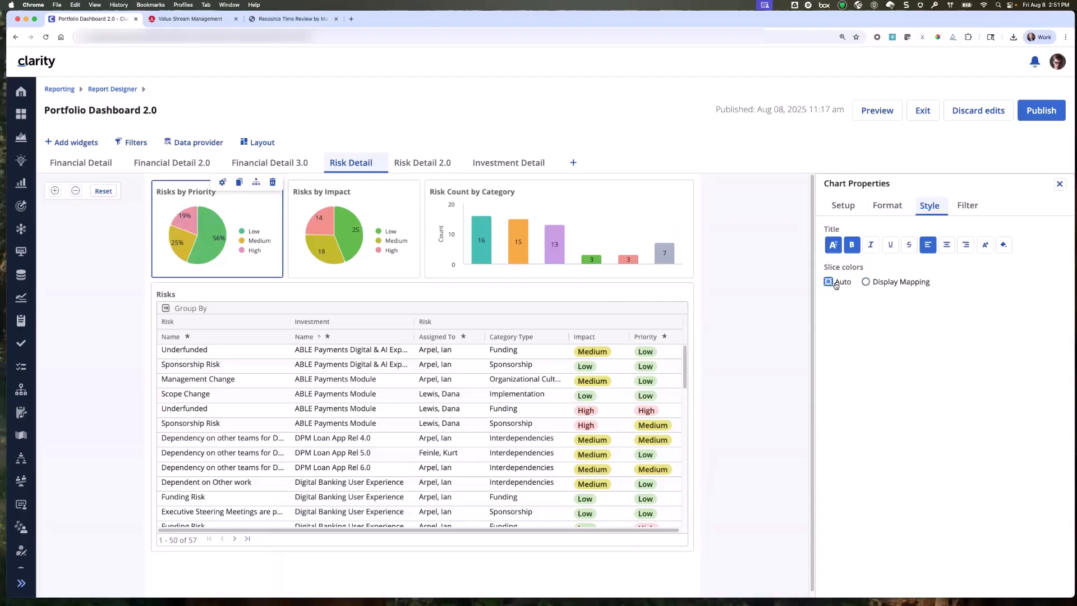
left_click(388, 201)
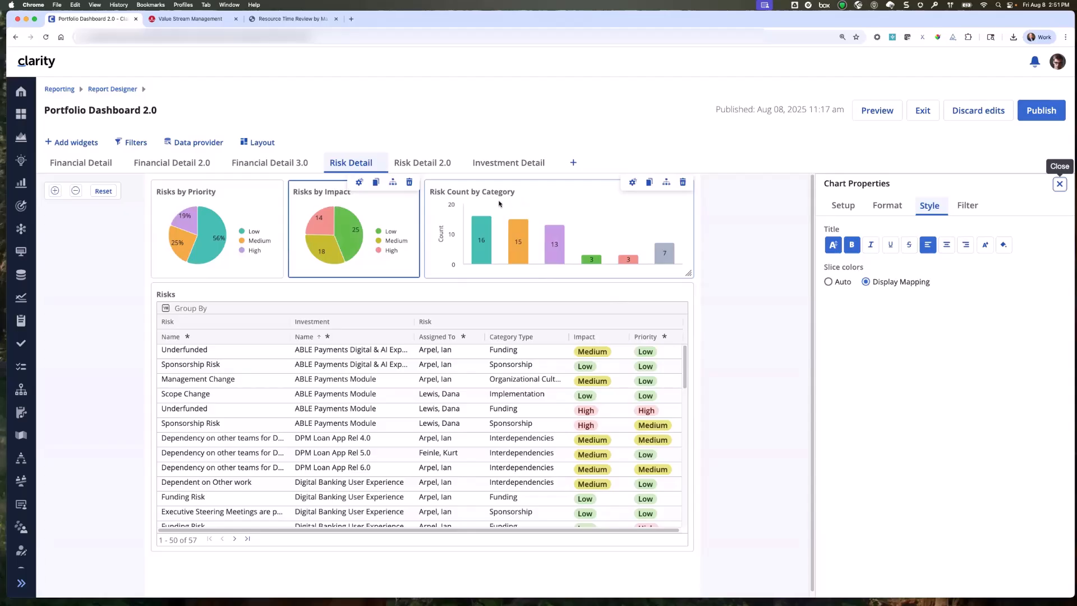
On the Investment Detail page, try decimal displays 0.0 and 0 for the Planned Cost attribute and restore 0.00.
left_click(441, 162)
left_click(510, 163)
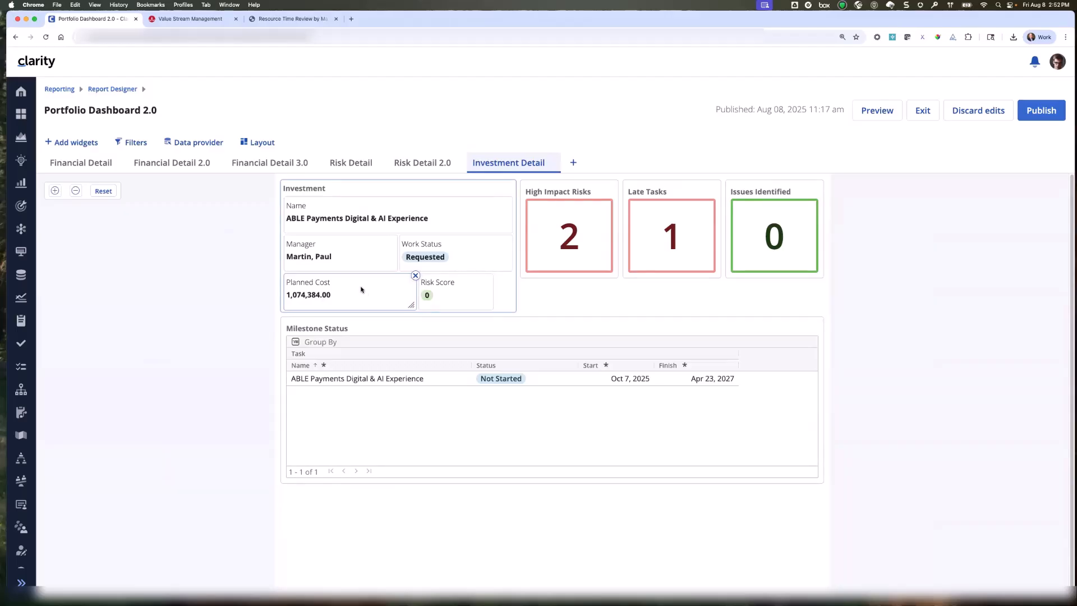
left_click(361, 290)
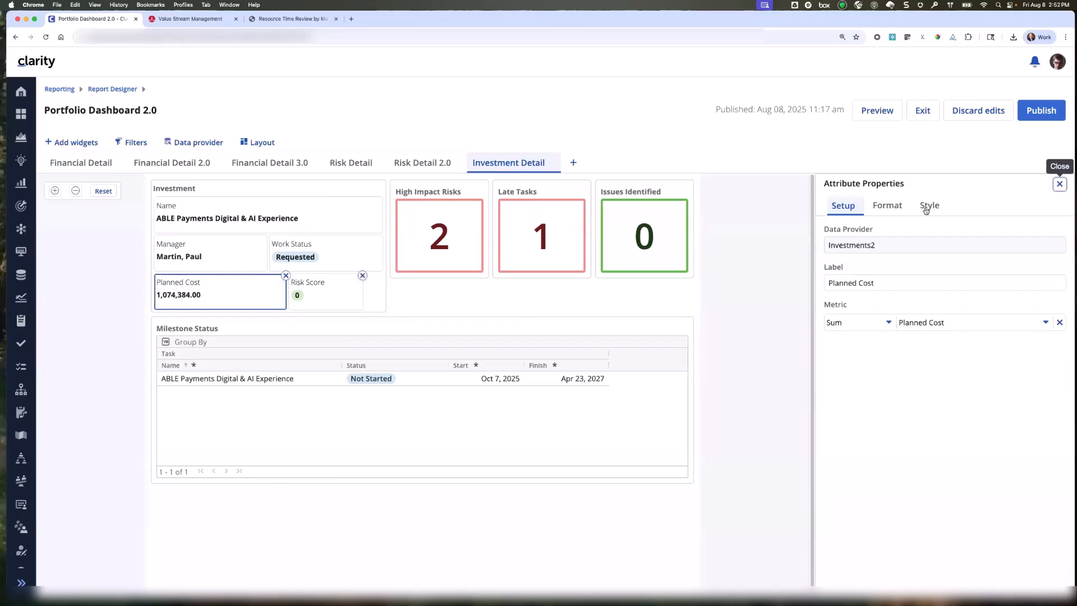
left_click(900, 211)
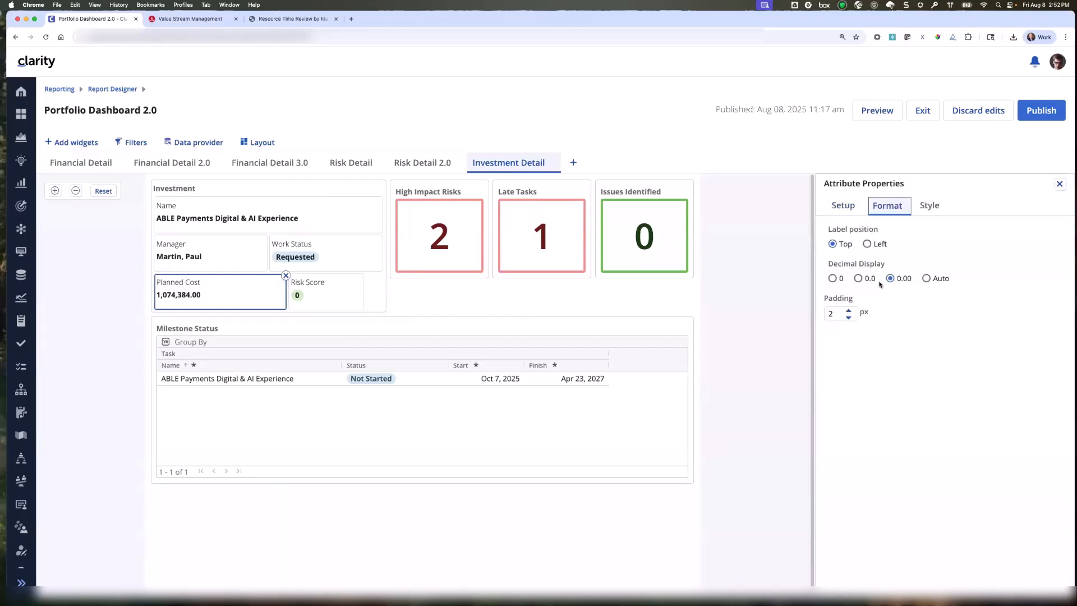
left_click(858, 279)
left_click(833, 279)
left_click(890, 279)
Publish the Portfolio Dashboard 2.0 edits and open the published dashboard from the available reports.
left_click(1042, 110)
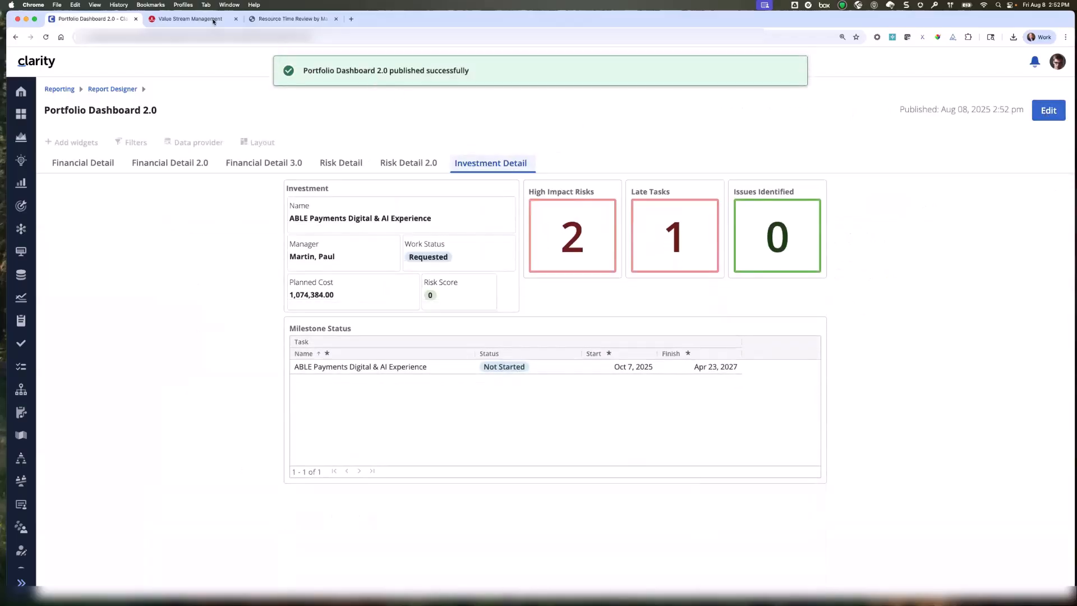
left_click(66, 89)
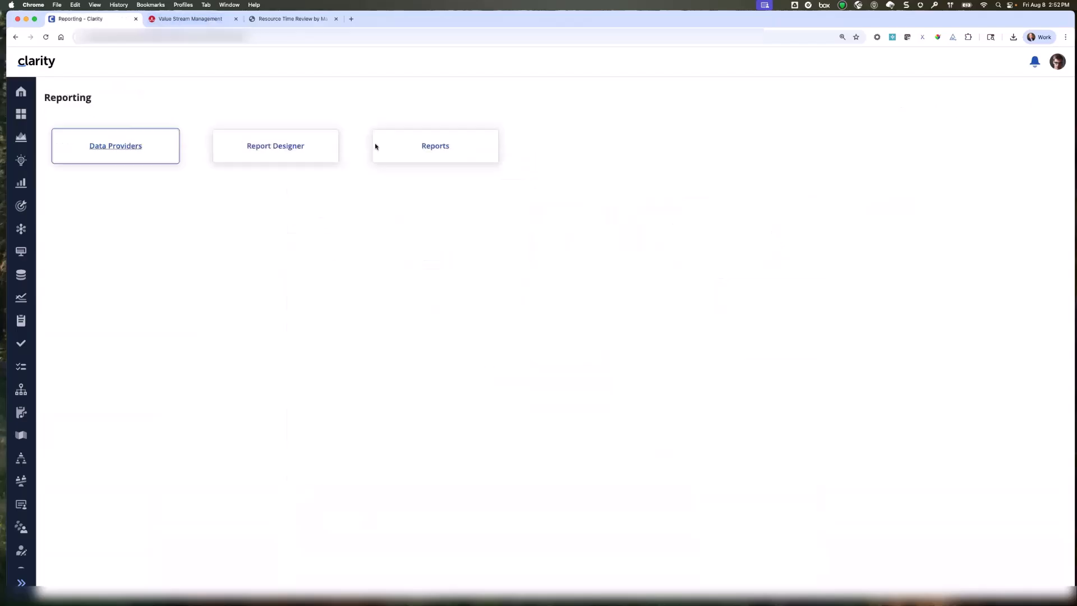
left_click(444, 149)
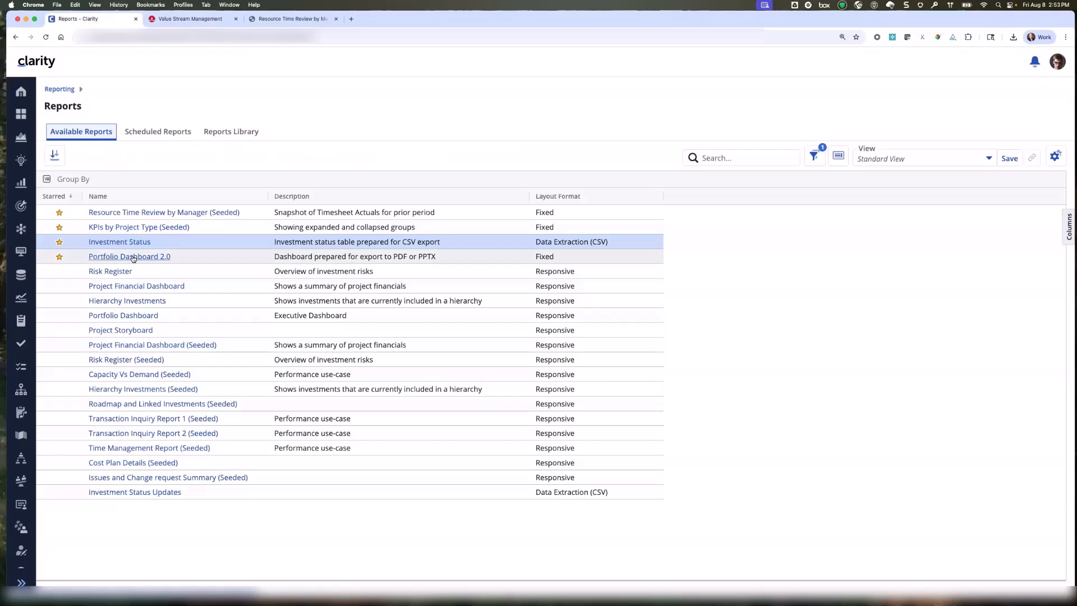
left_click(133, 256)
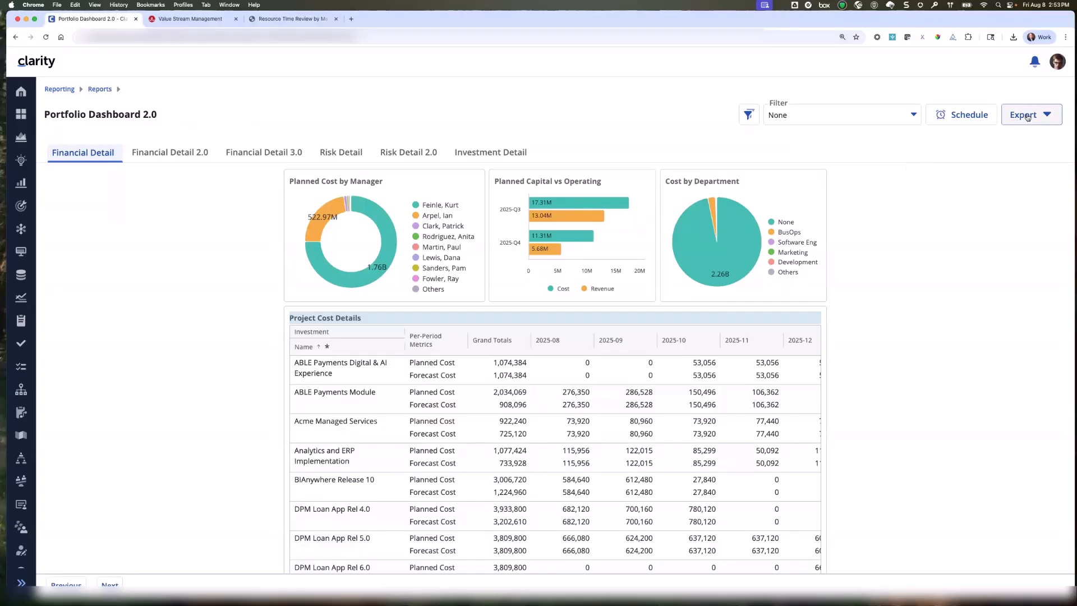
Start a schedule for Portfolio Dashboard 2.0 that runs on Aug 8, 2025 at 2:52 PM.
left_click(964, 116)
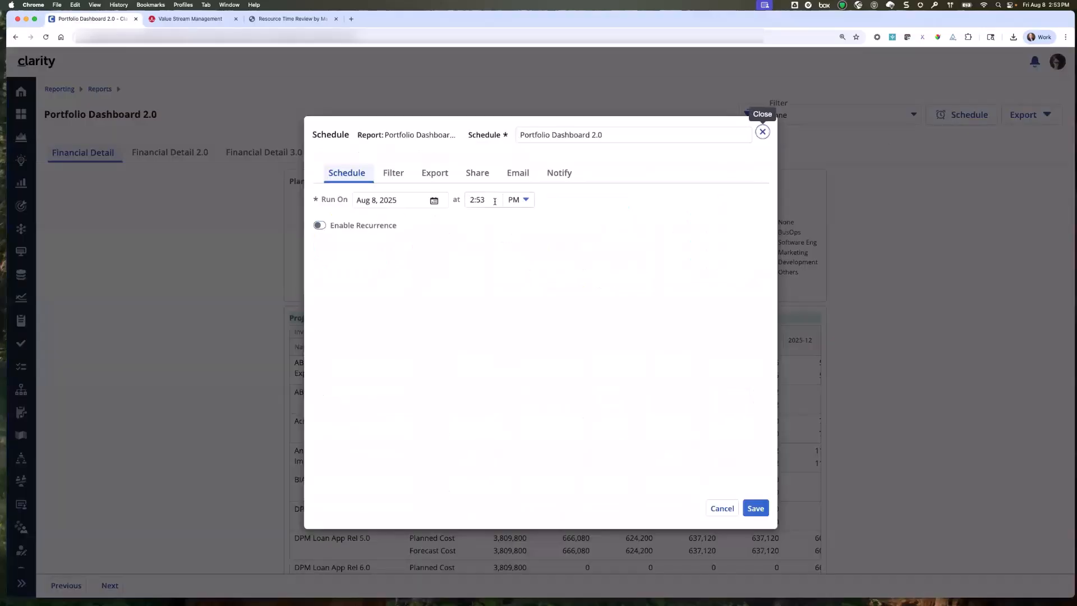
left_click(493, 200)
key("BackSpace")
type("2")
left_click(493, 256)
Choose PPTX instead of PDF as the schedule's export format and save the schedule.
left_click(437, 180)
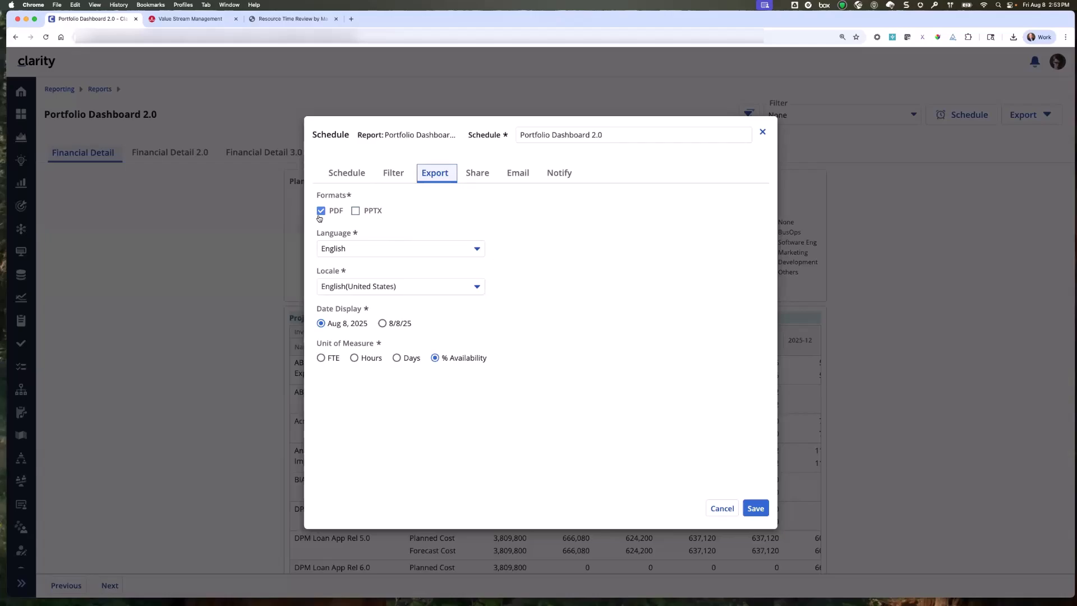
left_click(355, 211)
left_click(757, 509)
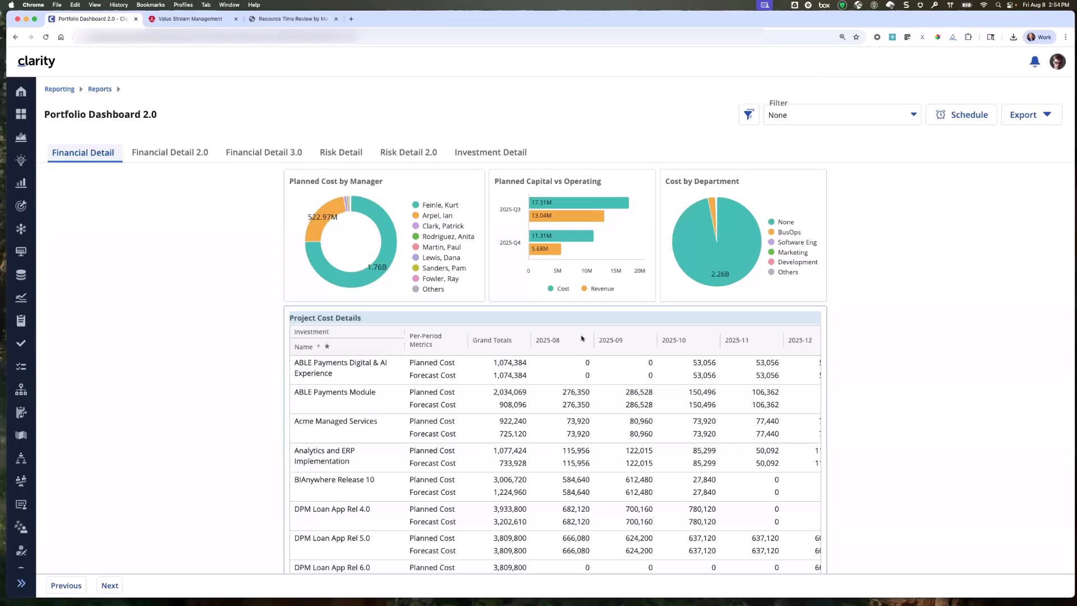
Sort the scheduled reports by Status in descending order and inspect the settings of the completed Portfolio Dashboard 2.0 schedule.
left_click(99, 90)
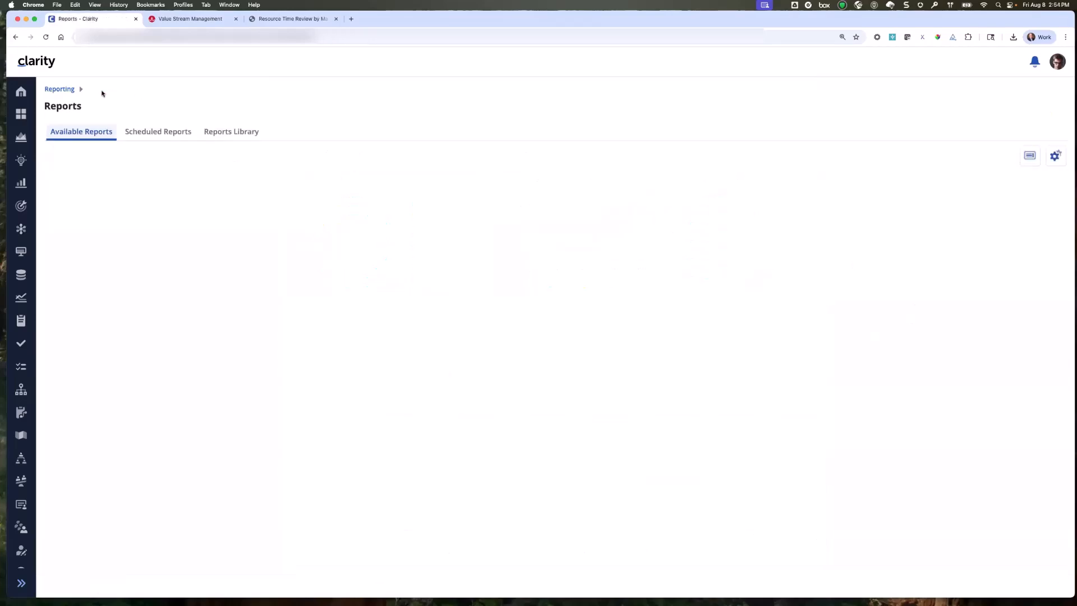
left_click(157, 132)
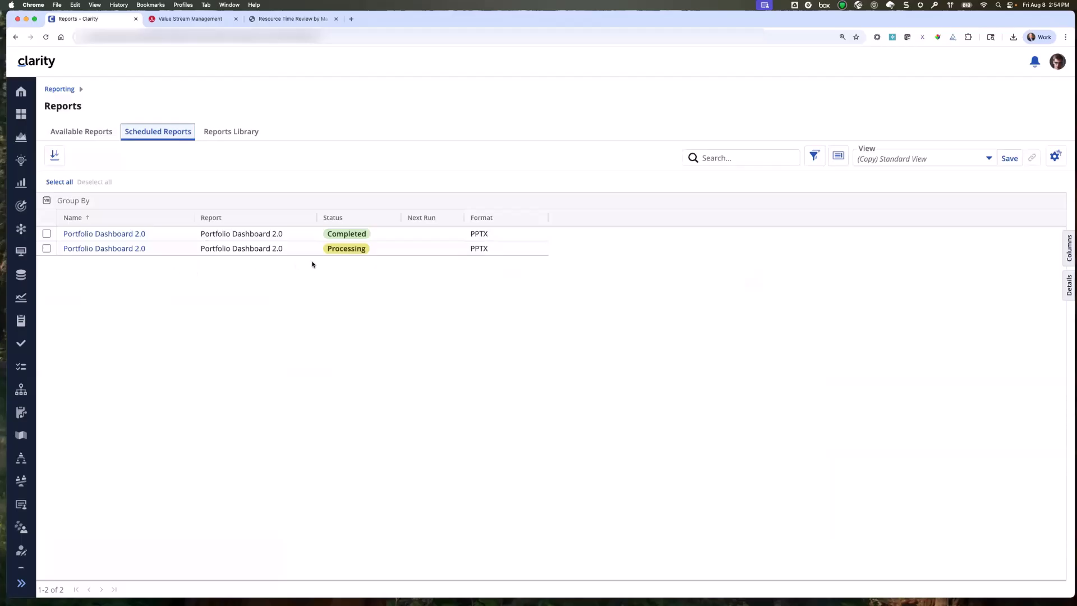
left_click(349, 219)
left_click(332, 219)
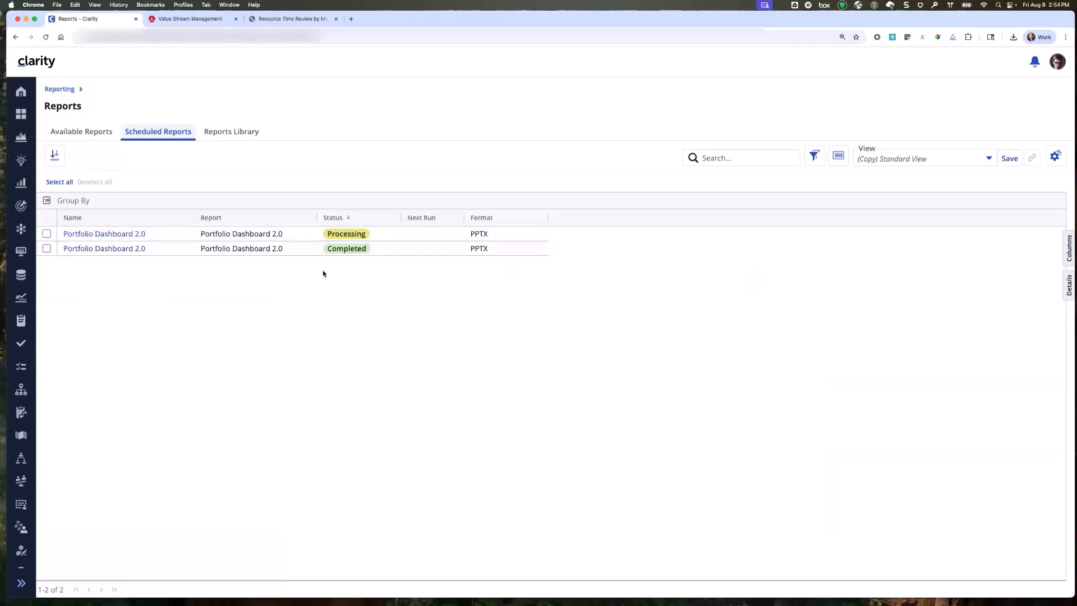
left_click(118, 250)
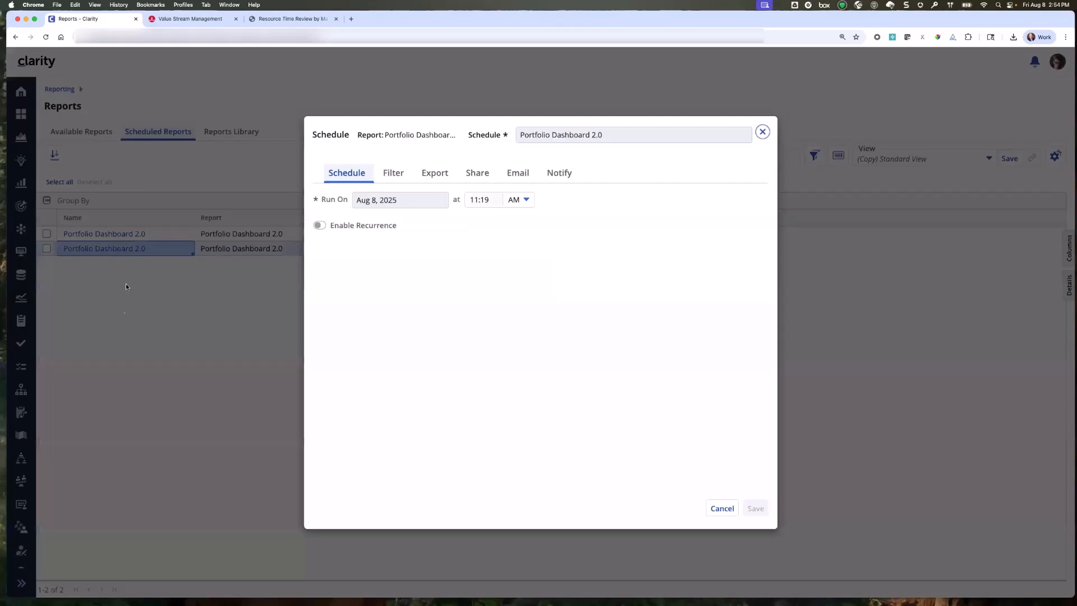
left_click(762, 132)
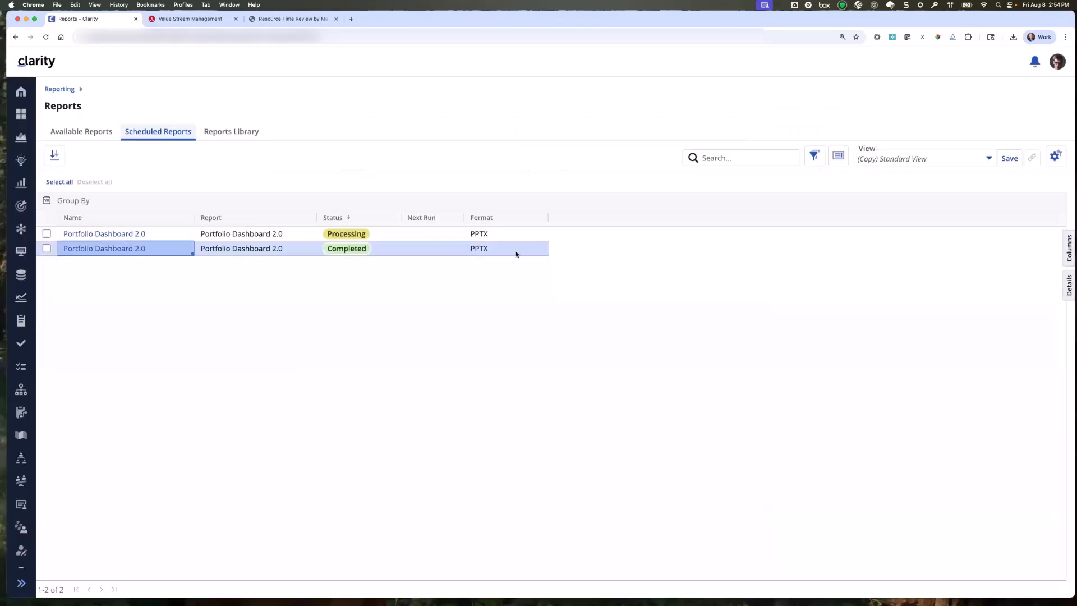
Check the Reports Library for the newest Portfolio Dashboard 2.0 PPTX run and view its filter details.
left_click(248, 135)
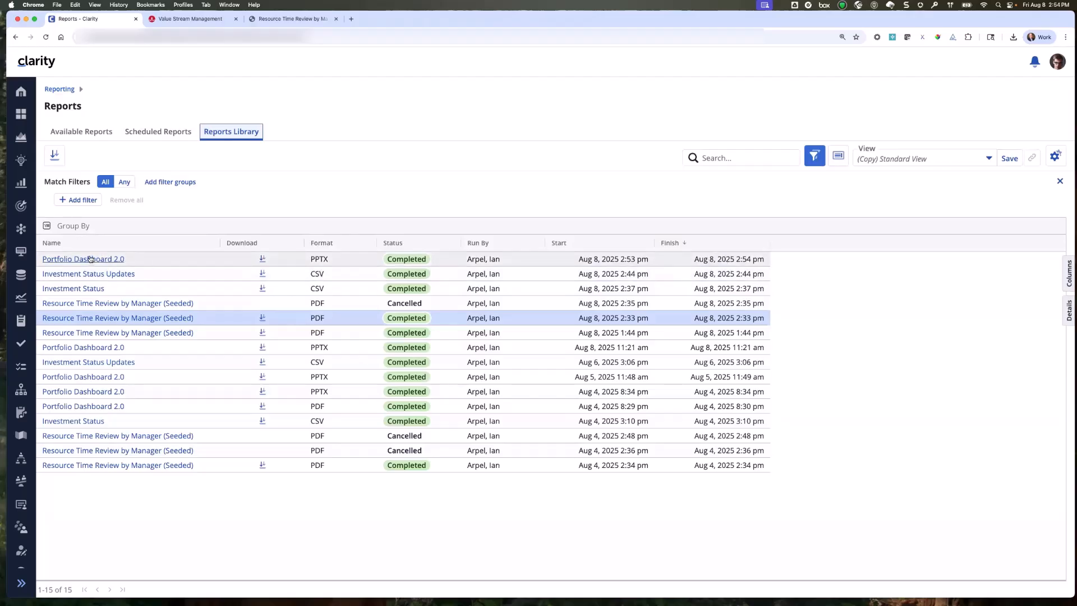
left_click(150, 132)
left_click(230, 134)
left_click(82, 260)
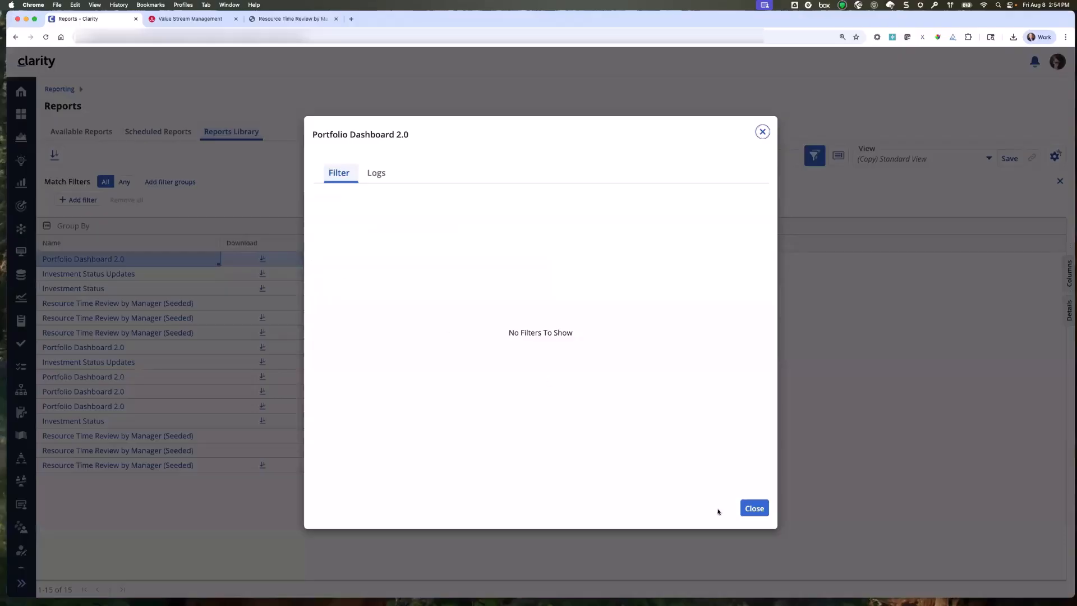
left_click(741, 511)
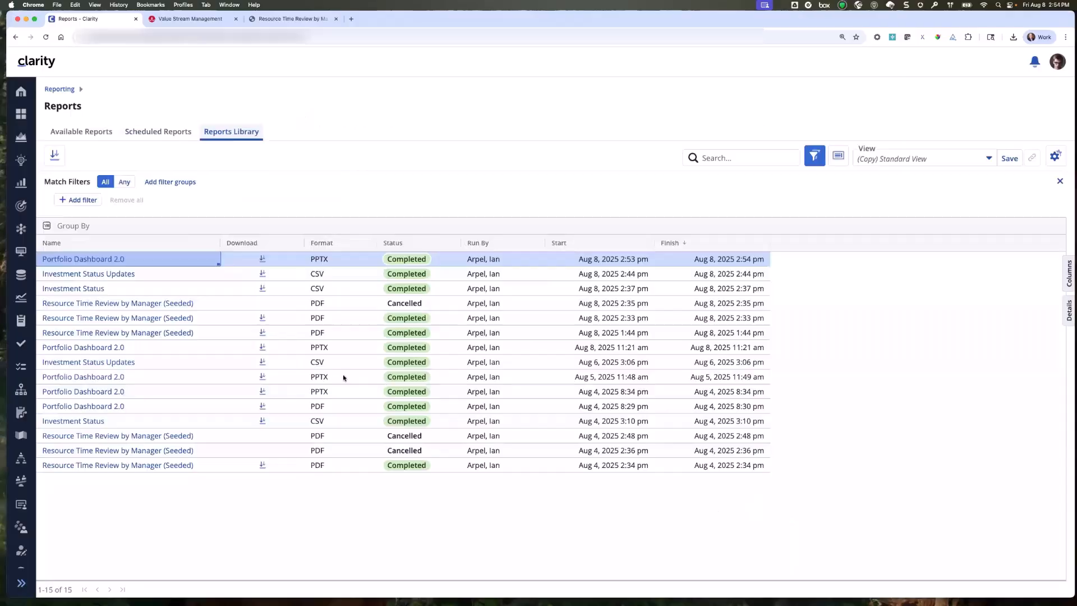
Download the newest Portfolio Dashboard 2.0.pptx, open it in PowerPoint and enlarge its window.
left_click(261, 261)
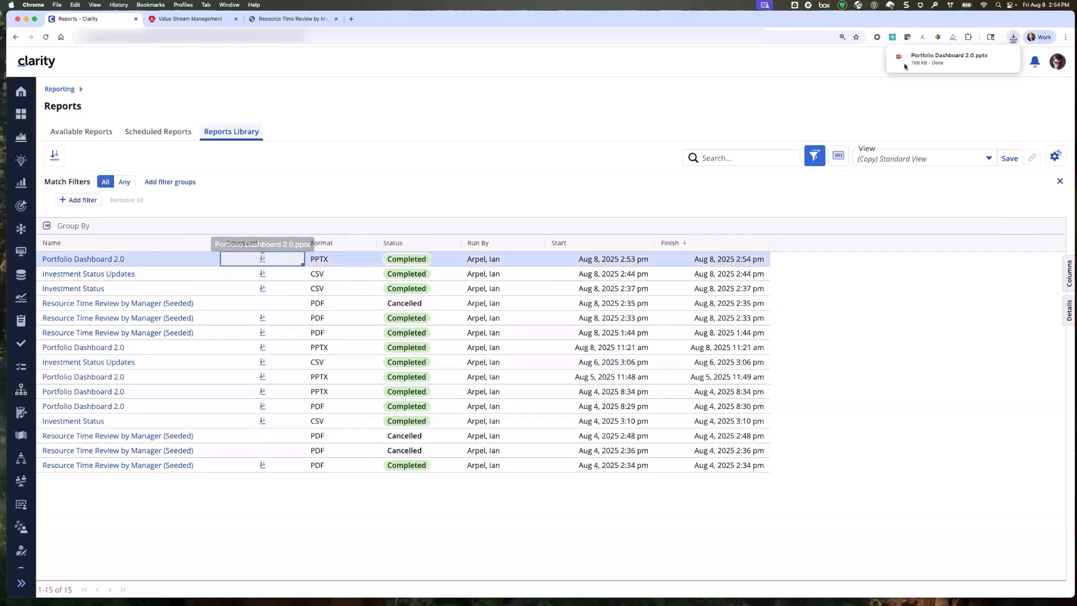
left_click(934, 64)
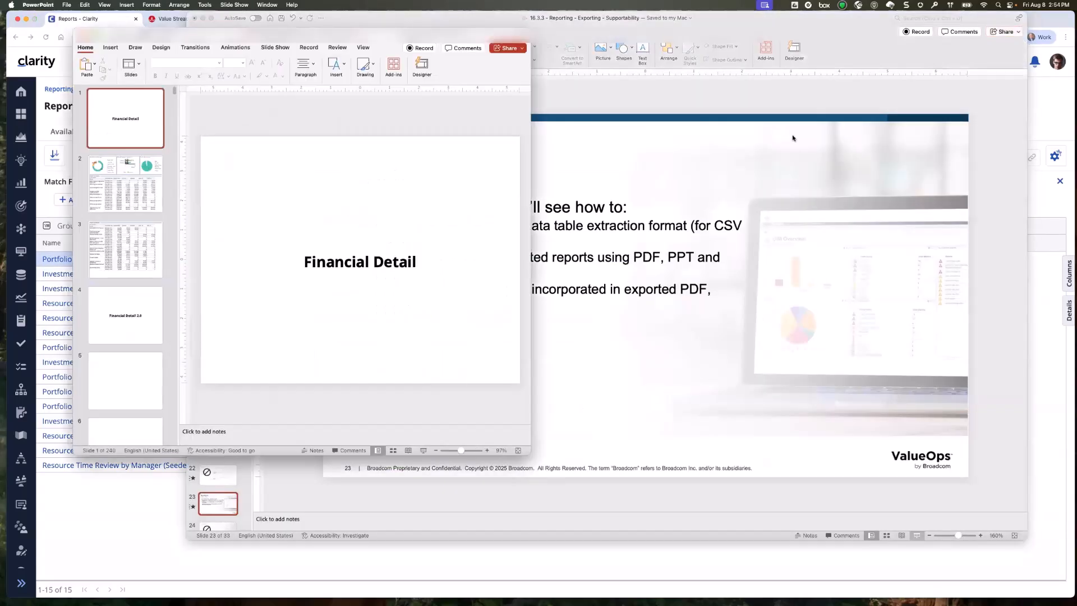
double_click(527, 454)
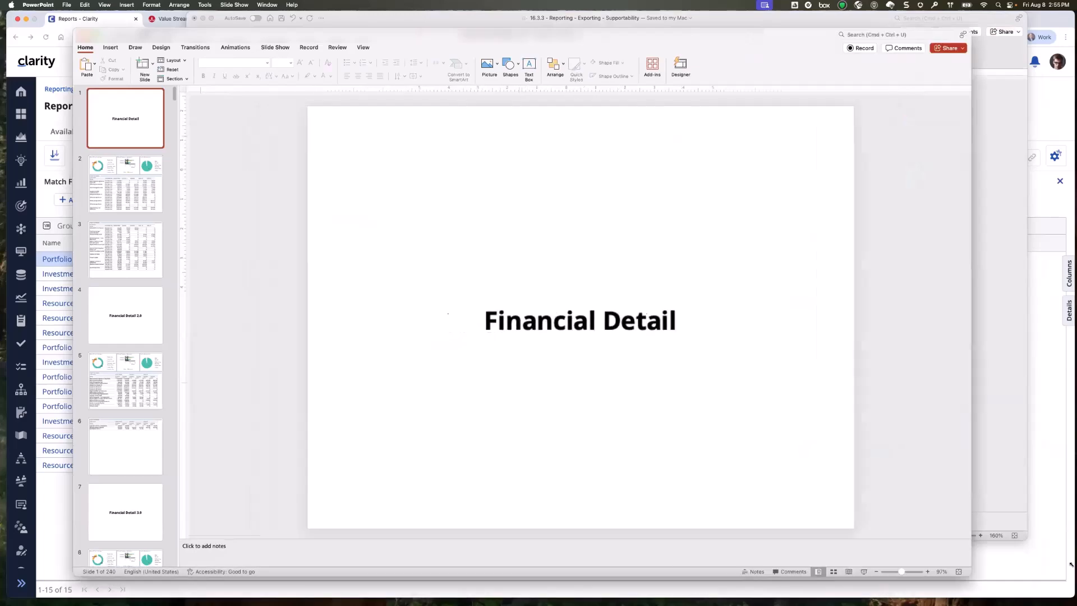
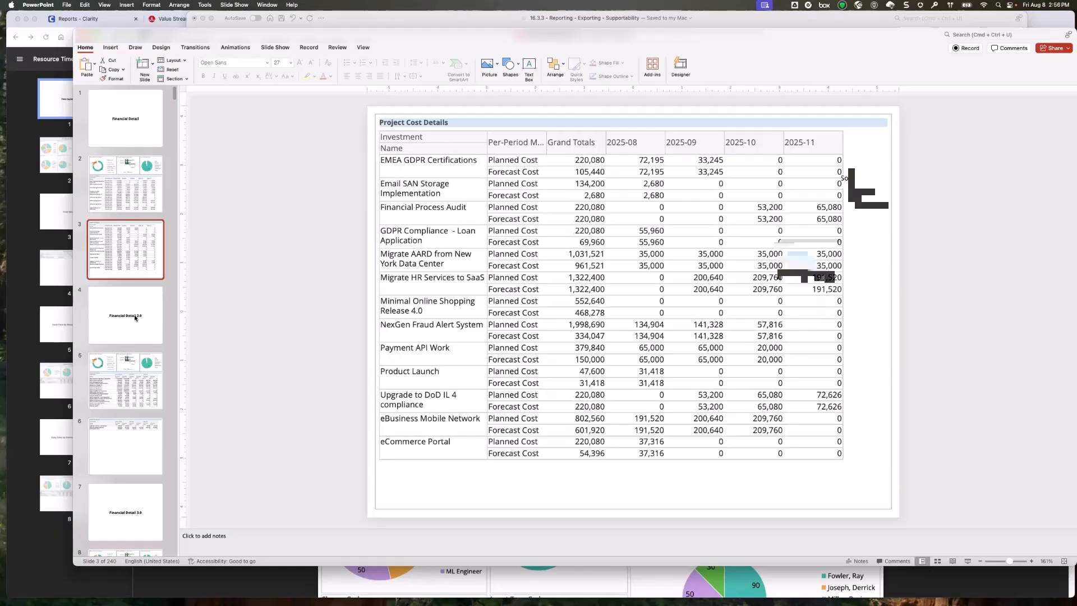
Review the exported Financial Detail 2.0 and Financial Detail 3.0 slides, comparing their charts and project cost tables.
left_click(136, 318)
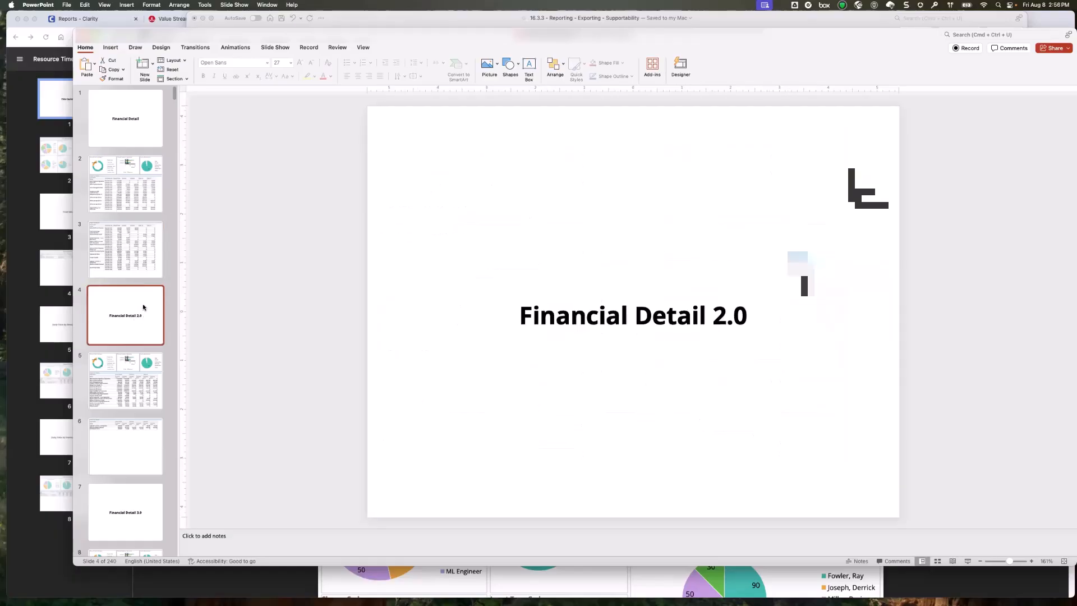
left_click(116, 387)
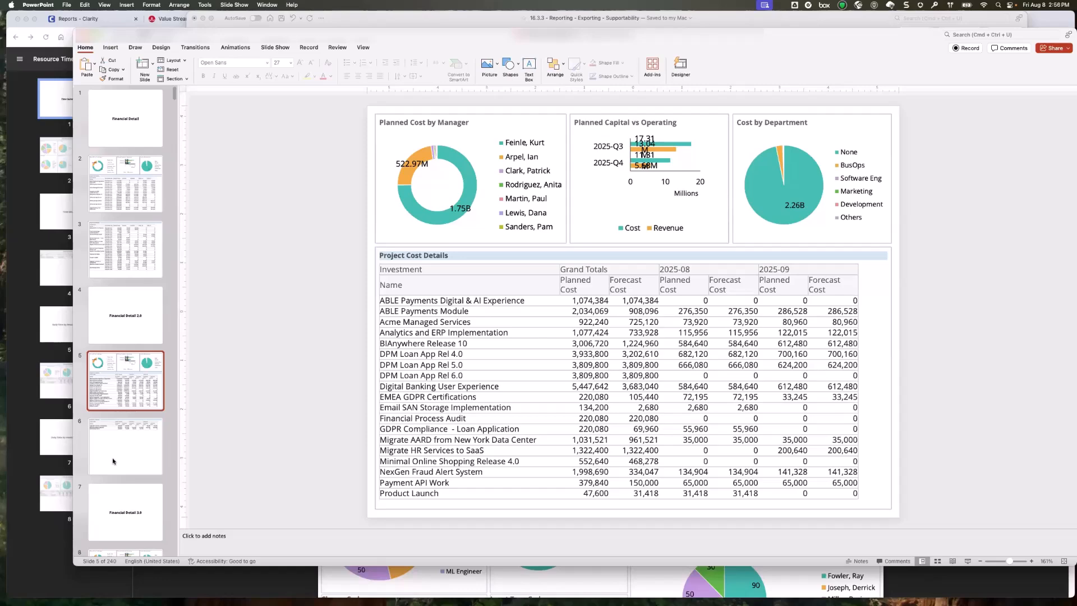
scroll(135, 418, "down", 3)
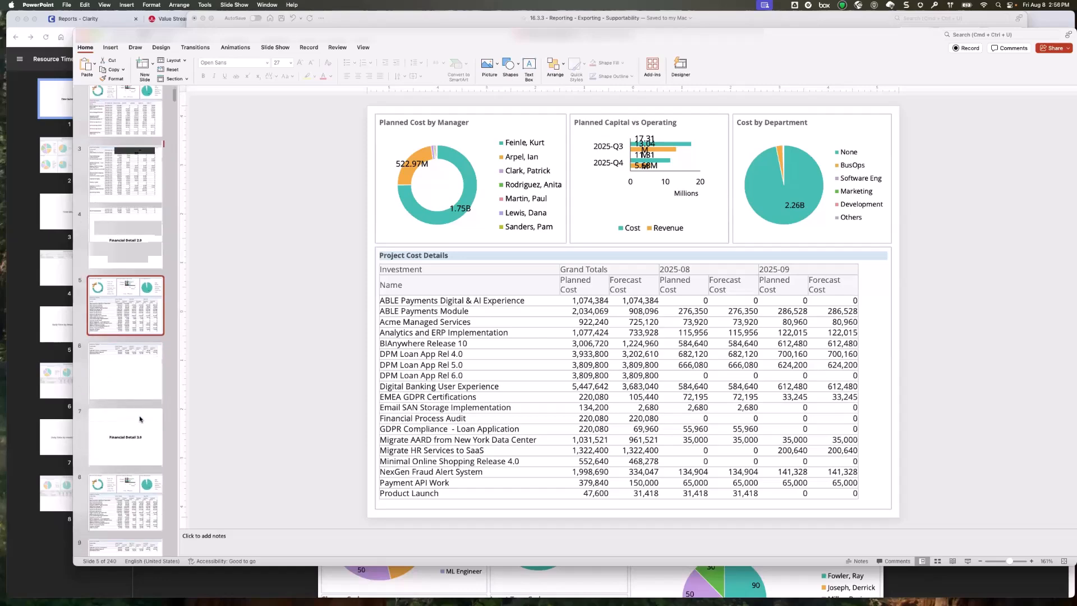
left_click(129, 414)
scroll(127, 418, "down", 2)
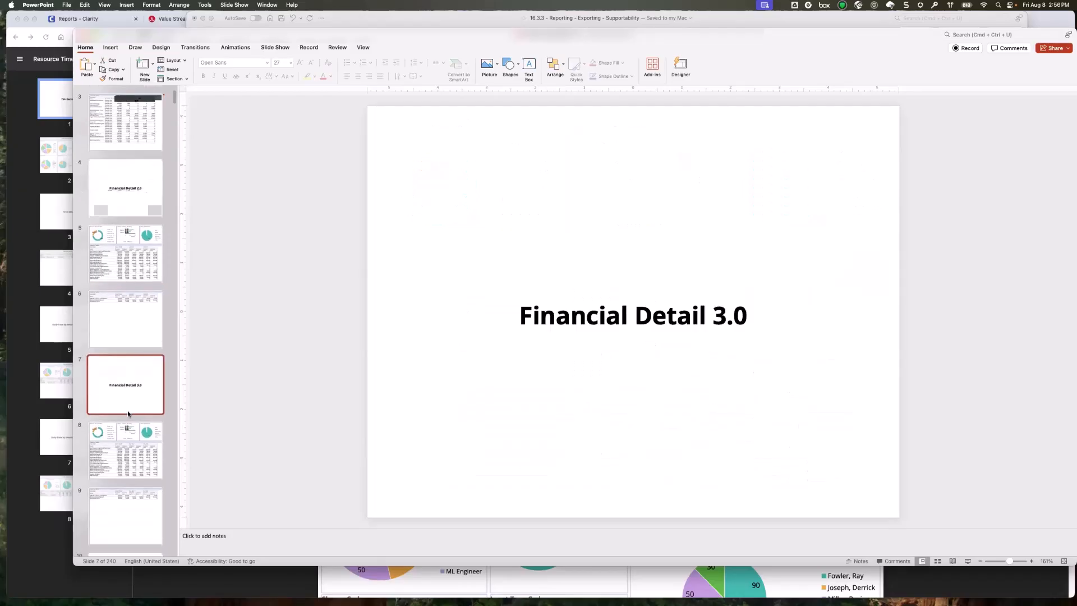
left_click(127, 424)
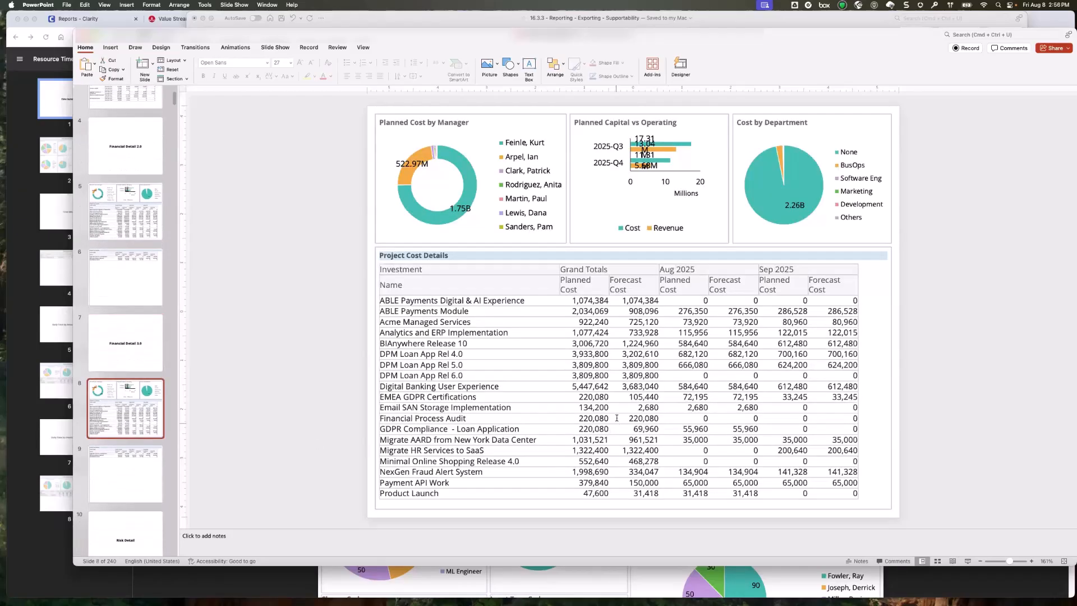
scroll(620, 415, "down", 5)
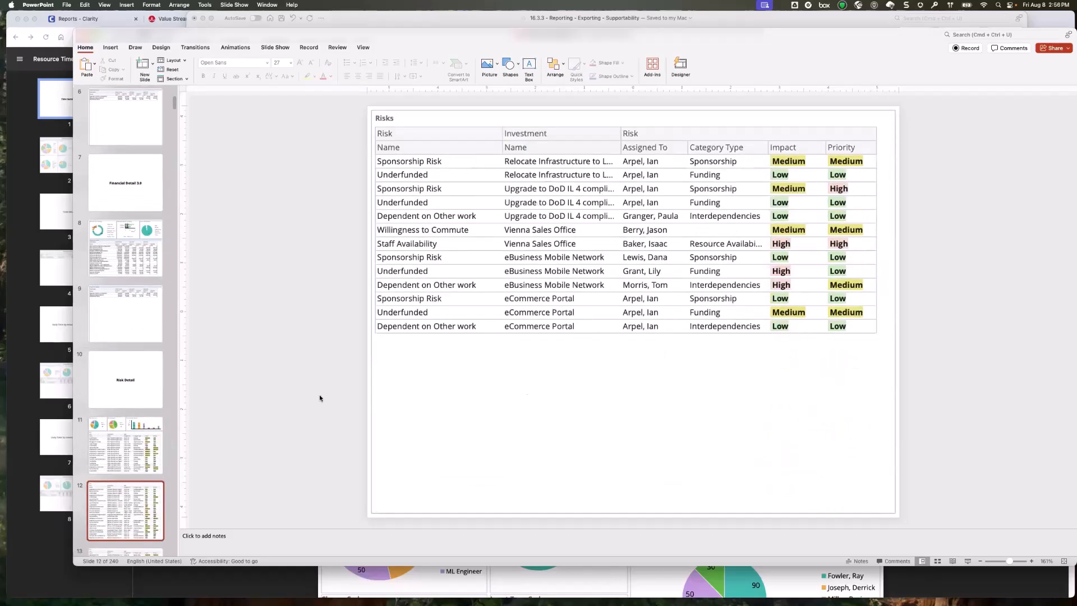
left_click(156, 197)
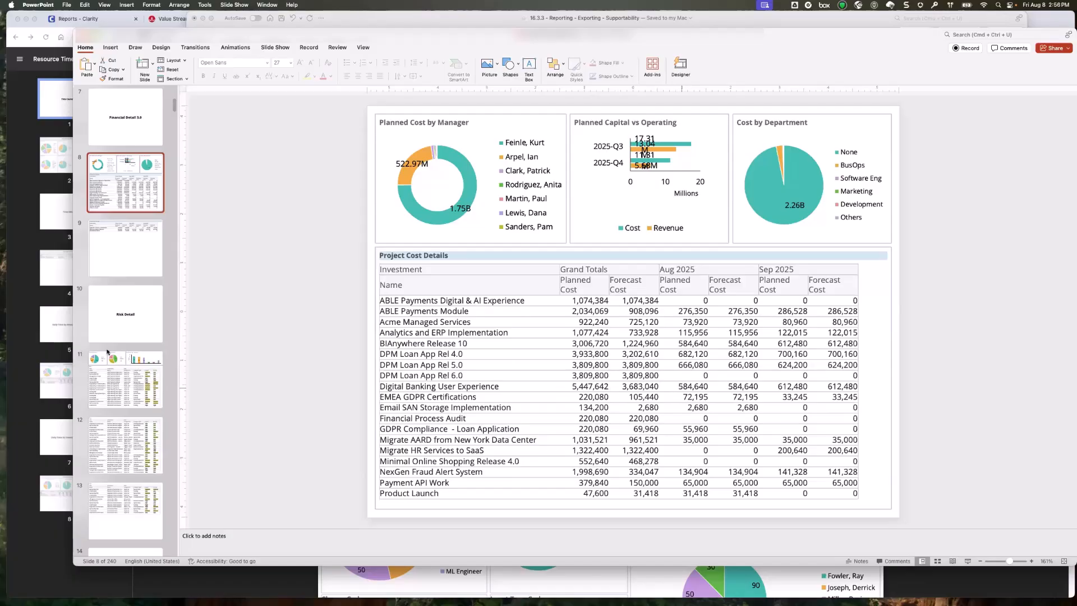
Review the Risk Detail charts and risk table slide, and the Investment Detail slides for individual projects.
left_click(135, 398)
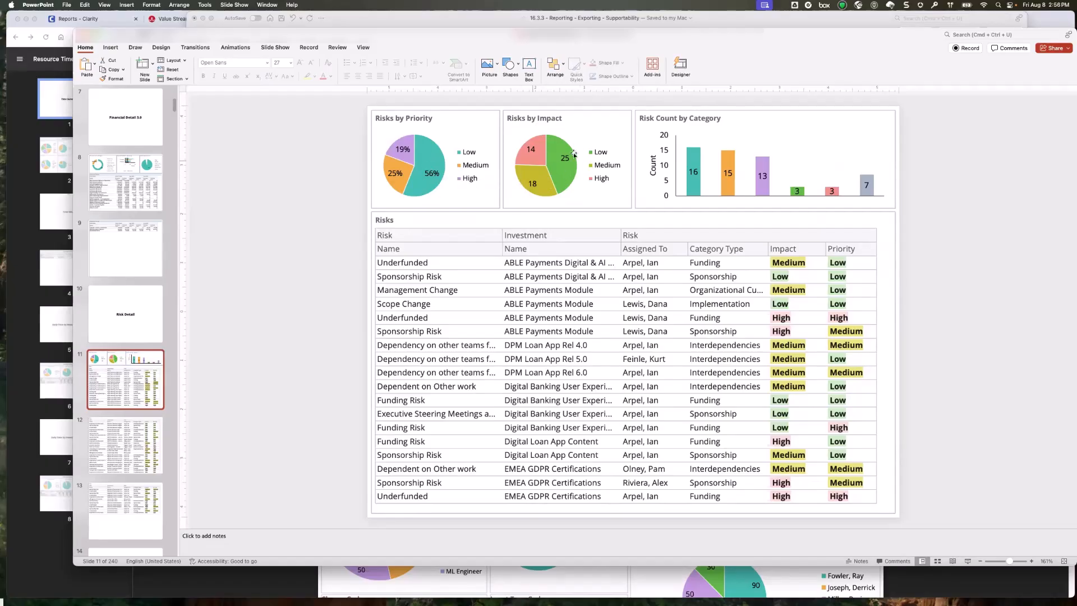
mouse_move(550, 162)
scroll(128, 442, "down", 5)
scroll(128, 442, "down", 4)
left_click(129, 446)
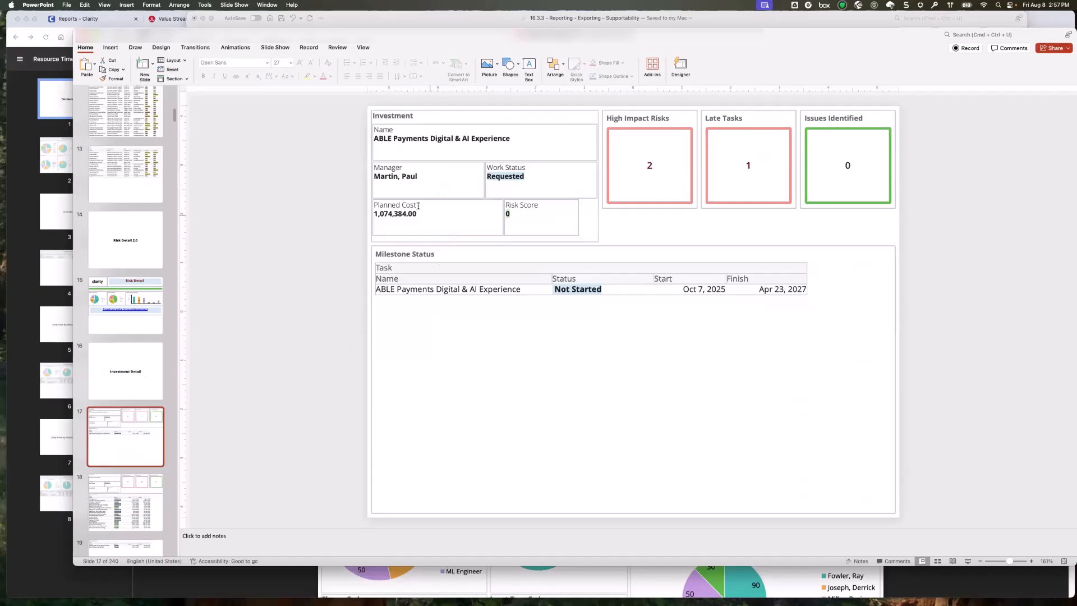
scroll(117, 457, "down", 2)
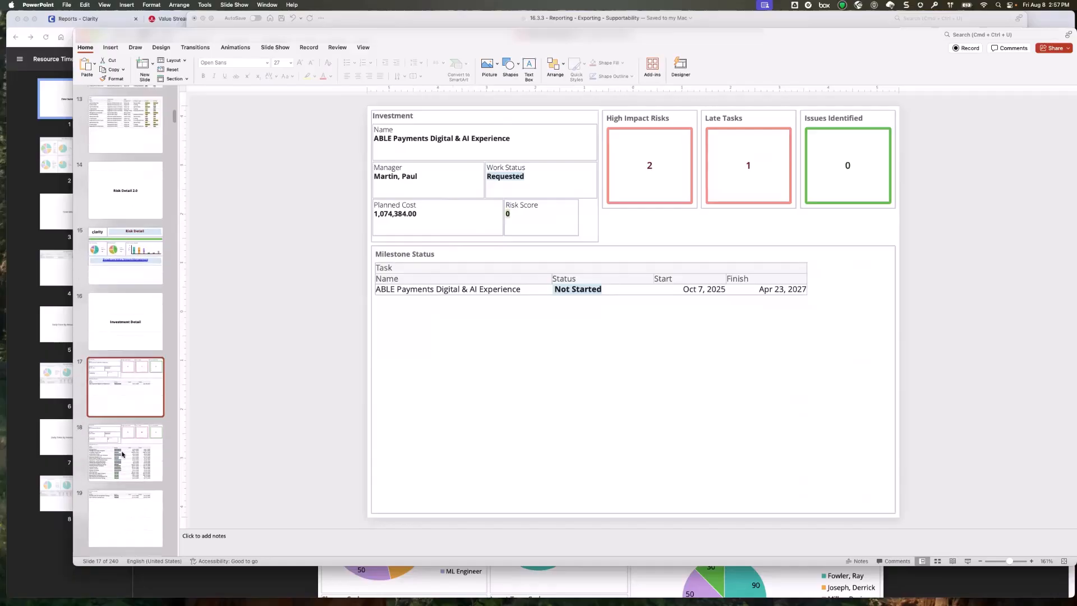
left_click(152, 444)
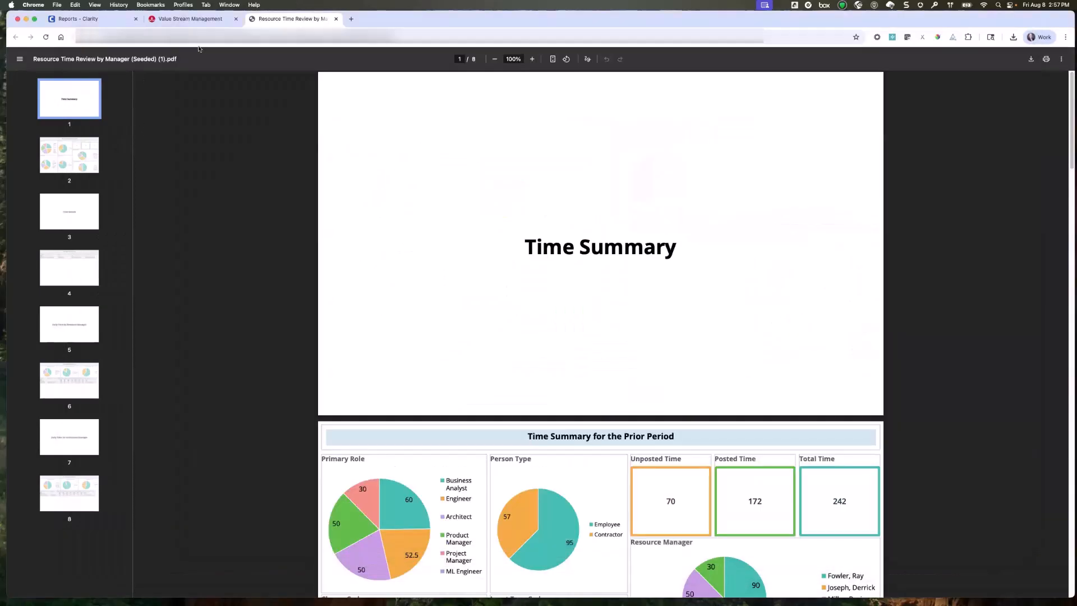
In Chrome, close the Resource Time Review PDF and Value Stream Management pages and return to Clarity's Report Designer list.
left_click(336, 18)
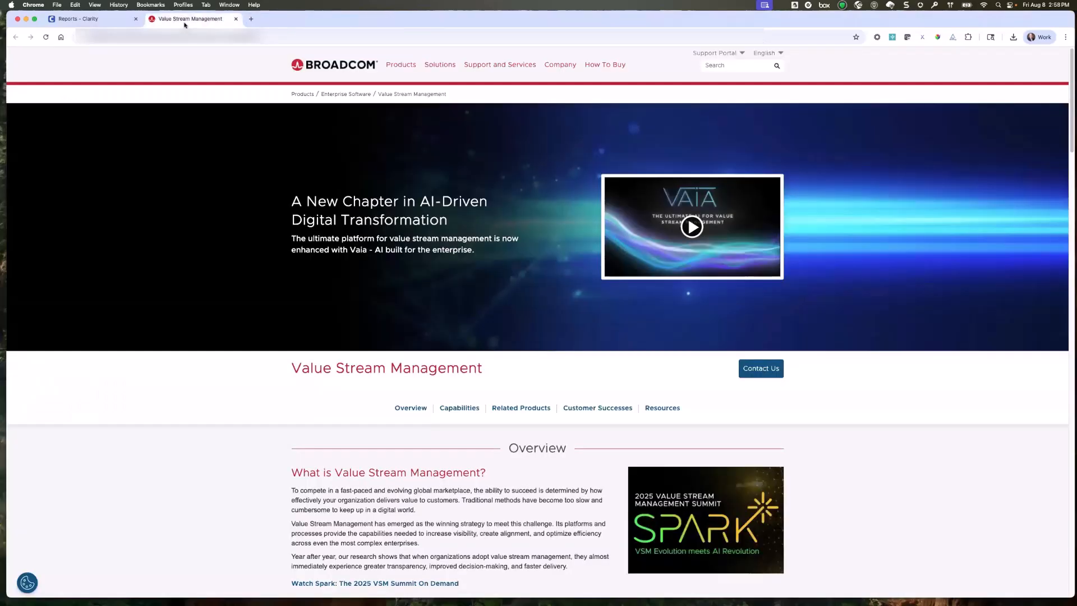
left_click(235, 19)
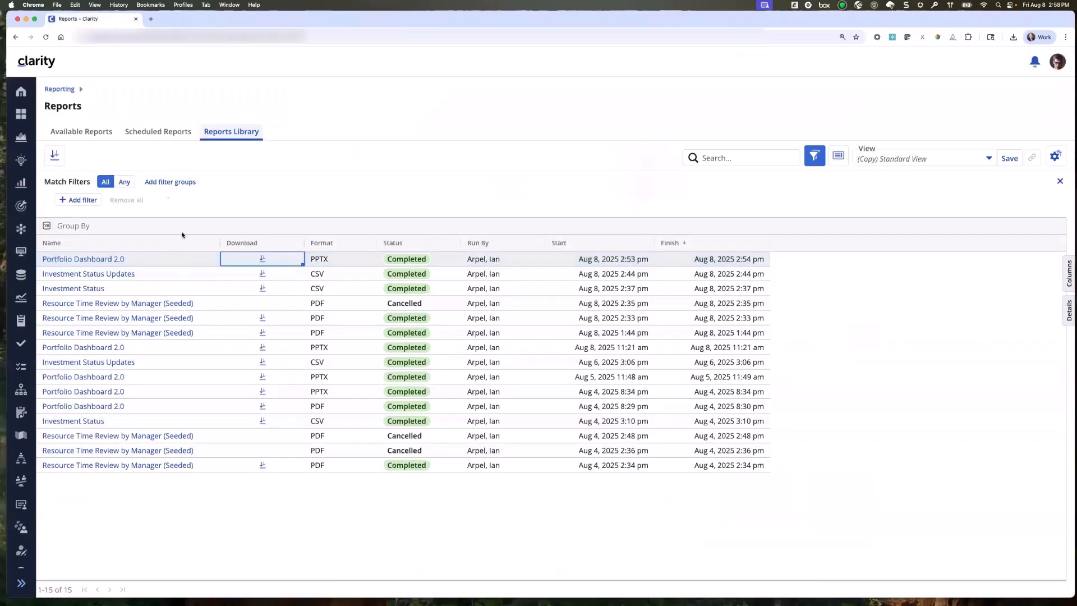
left_click(60, 89)
left_click(270, 147)
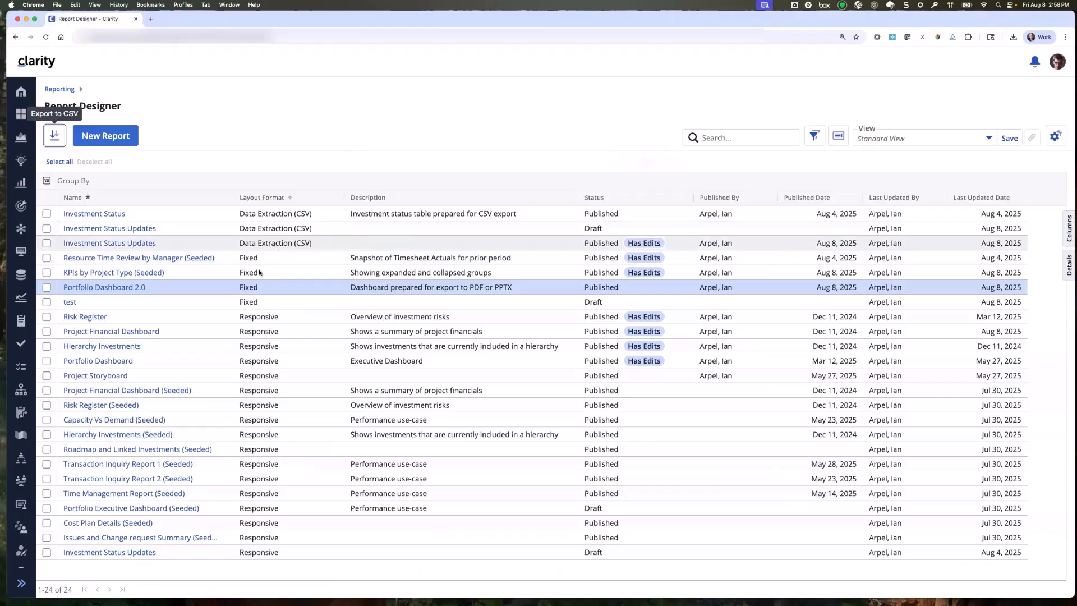
Open the KPIs by Project Type (Seeded) report for editing and look through its grouped project table.
left_click(113, 273)
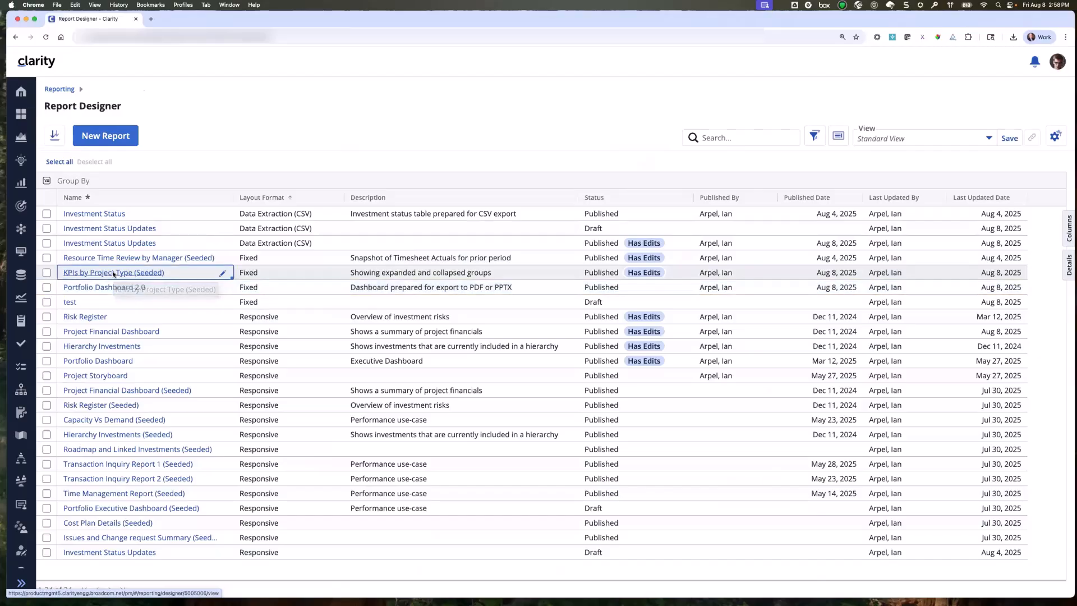
left_click(1049, 110)
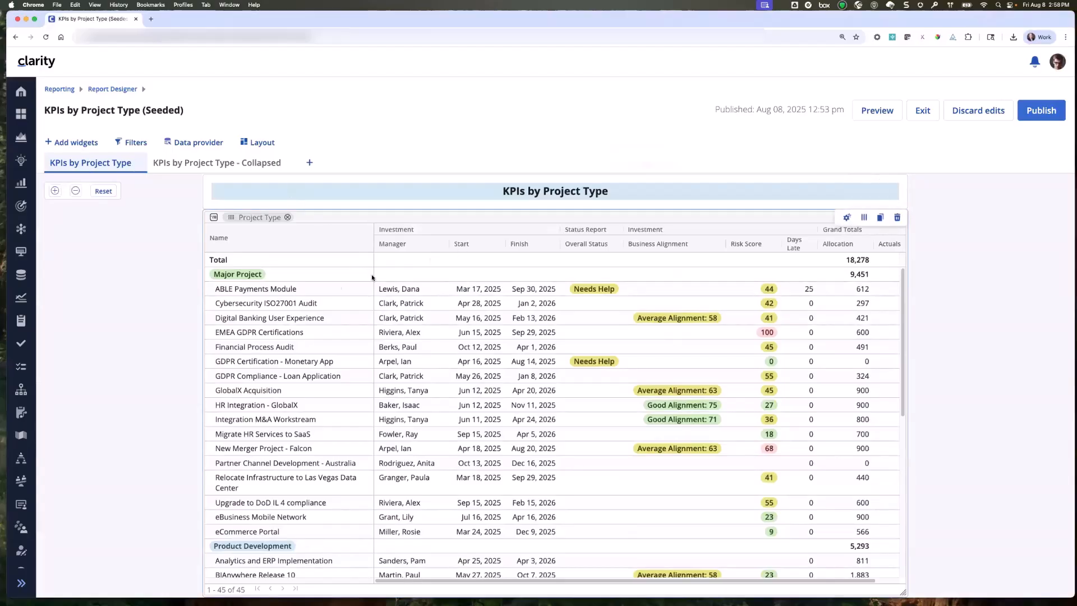
scroll(341, 271, "down", 3)
scroll(337, 280, "up", 3)
scroll(301, 304, "down", 10)
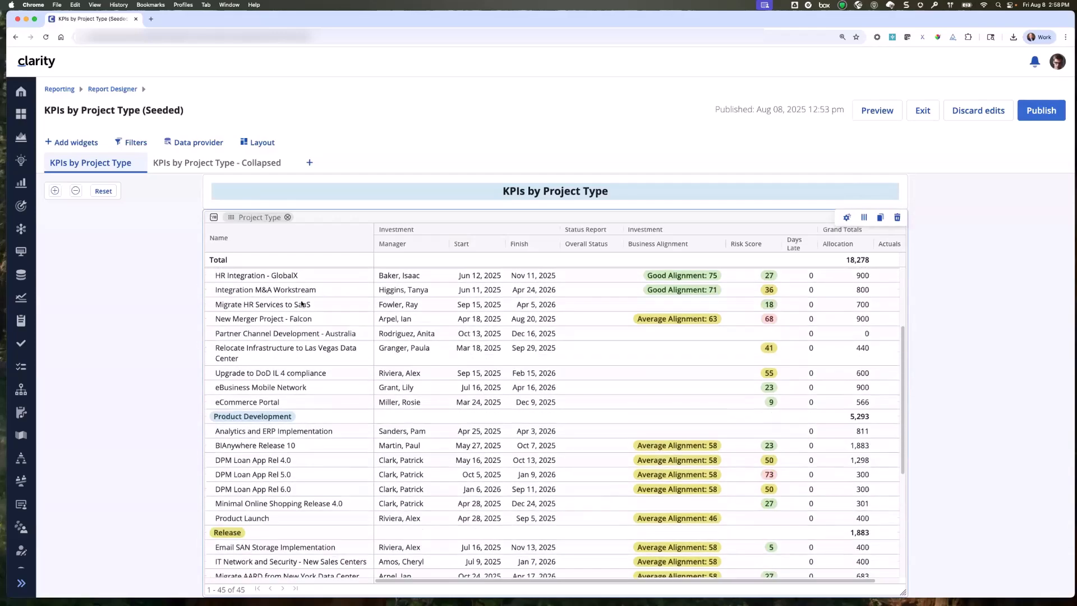
scroll(301, 305, "down", 2)
scroll(301, 304, "up", 12)
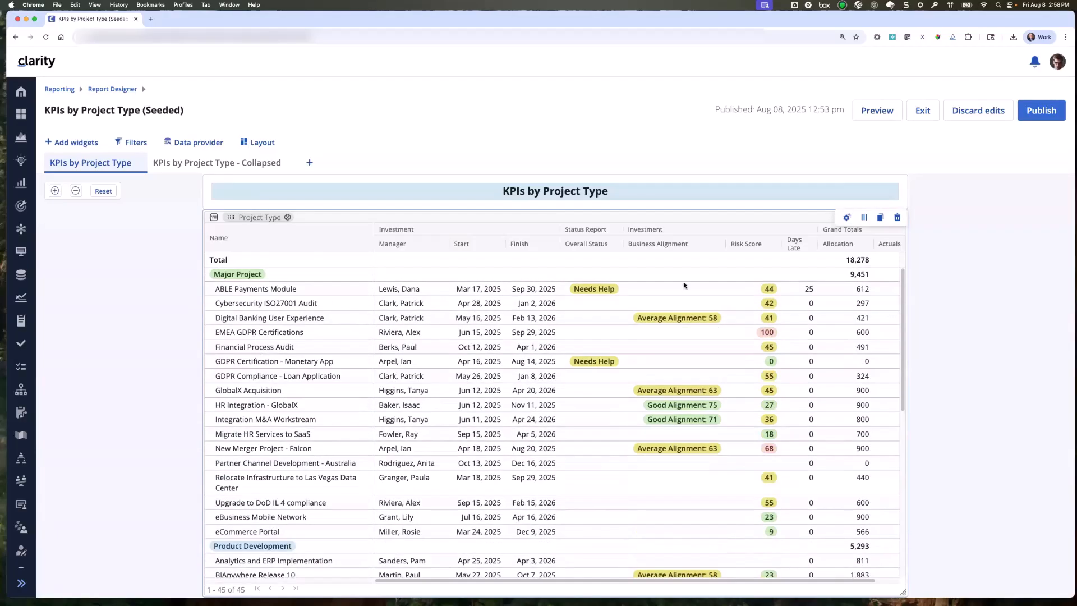
Turn Auto Expand Groups off in the KPI table's format settings, and turn it back on.
left_click(845, 220)
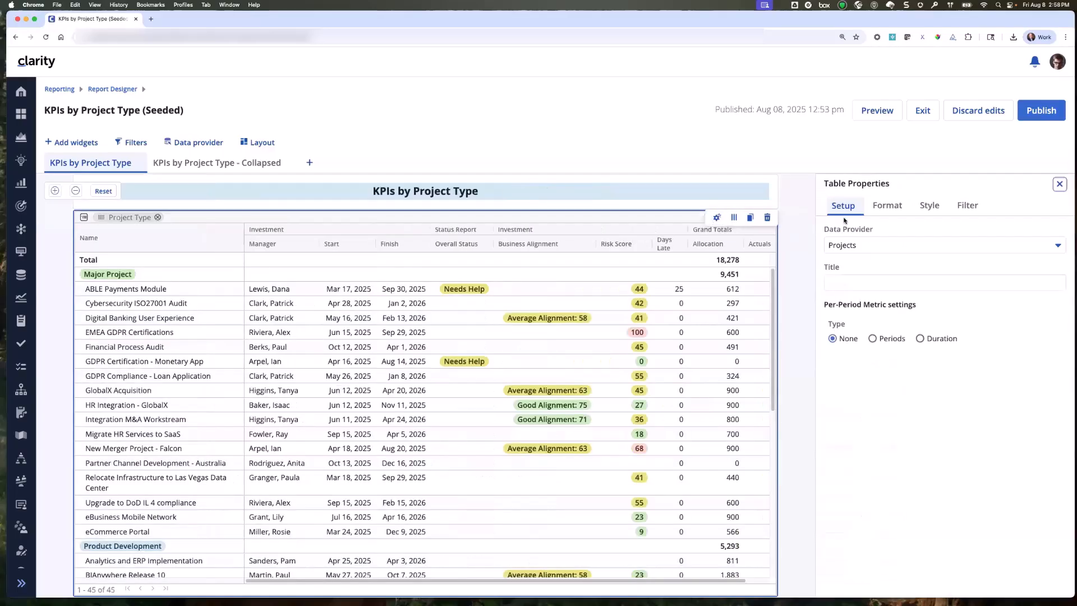
left_click(888, 212)
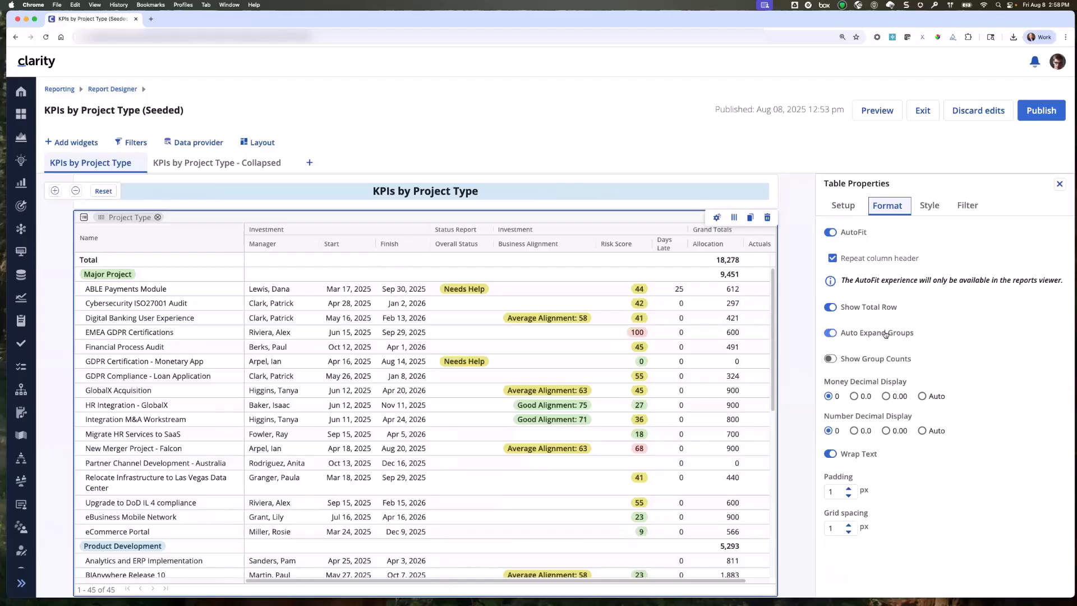
left_click(830, 334)
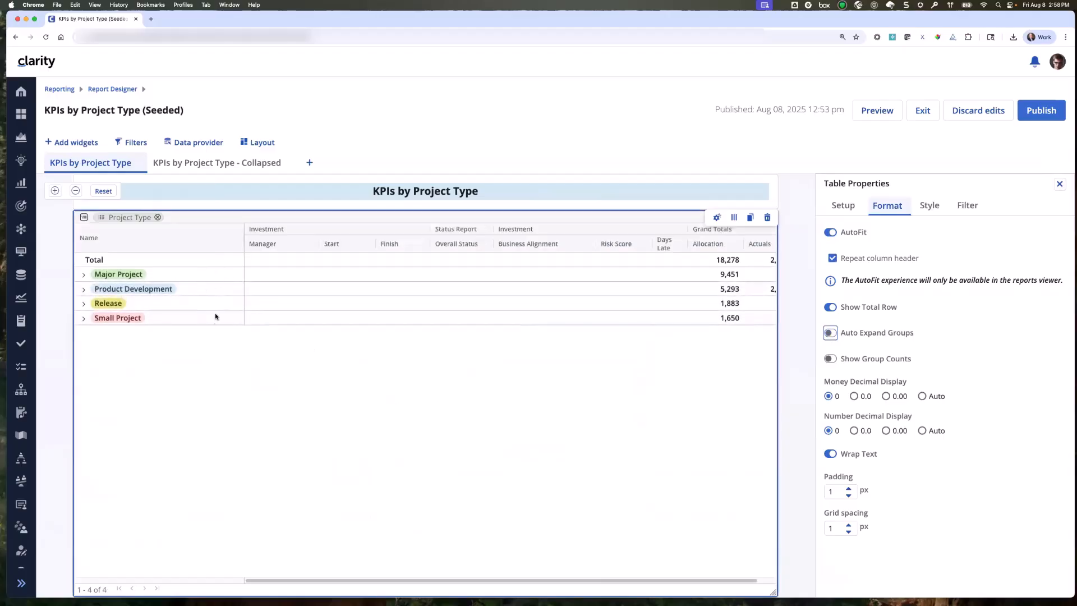
left_click(827, 333)
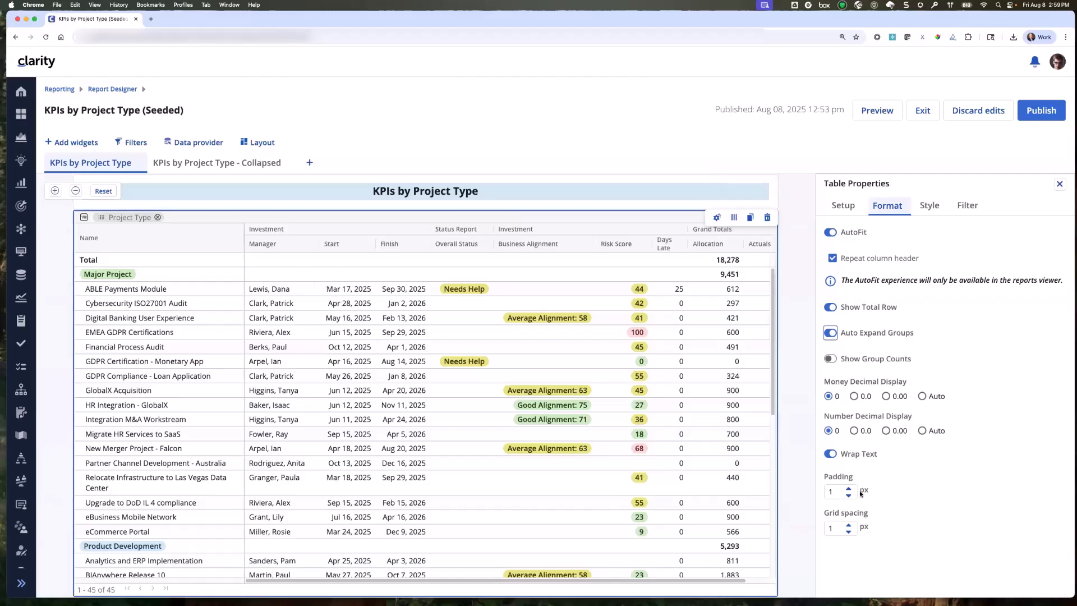
Try a grid spacing of 5 px on the KPI table and restore it to 1 px.
left_click(849, 531)
left_click(849, 525)
left_click(849, 526)
left_click(849, 526)
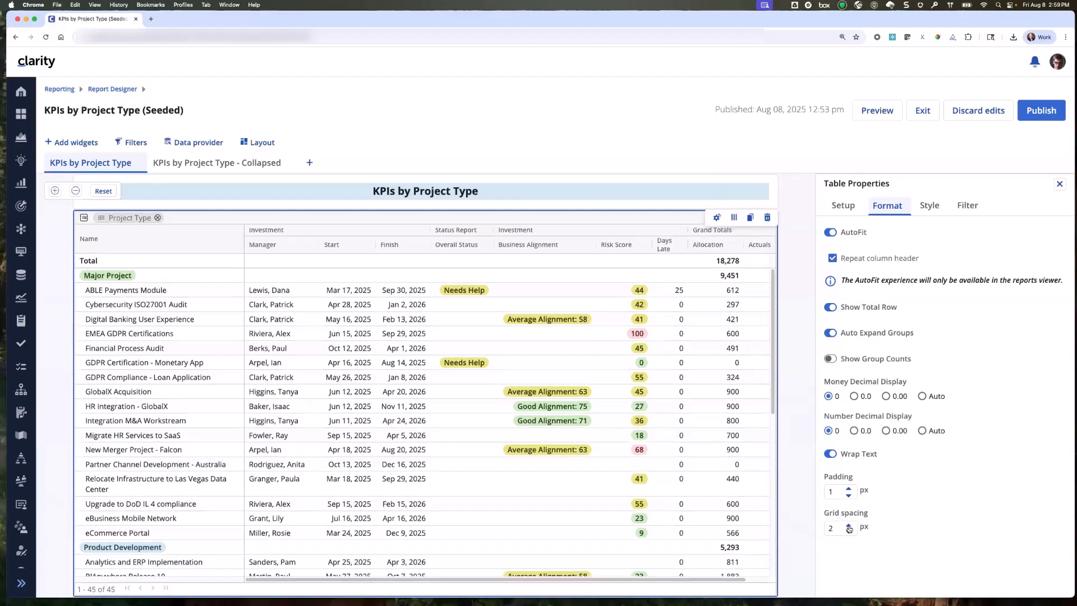
left_click(849, 526)
left_click(849, 526)
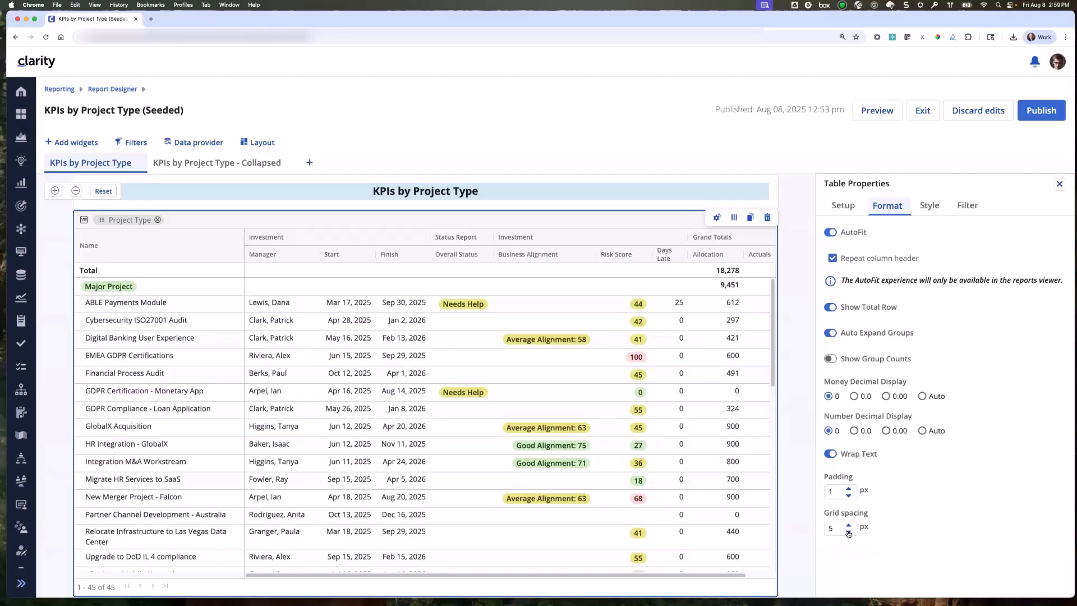
left_click(849, 532)
left_click(849, 532)
left_click(848, 533)
left_click(849, 533)
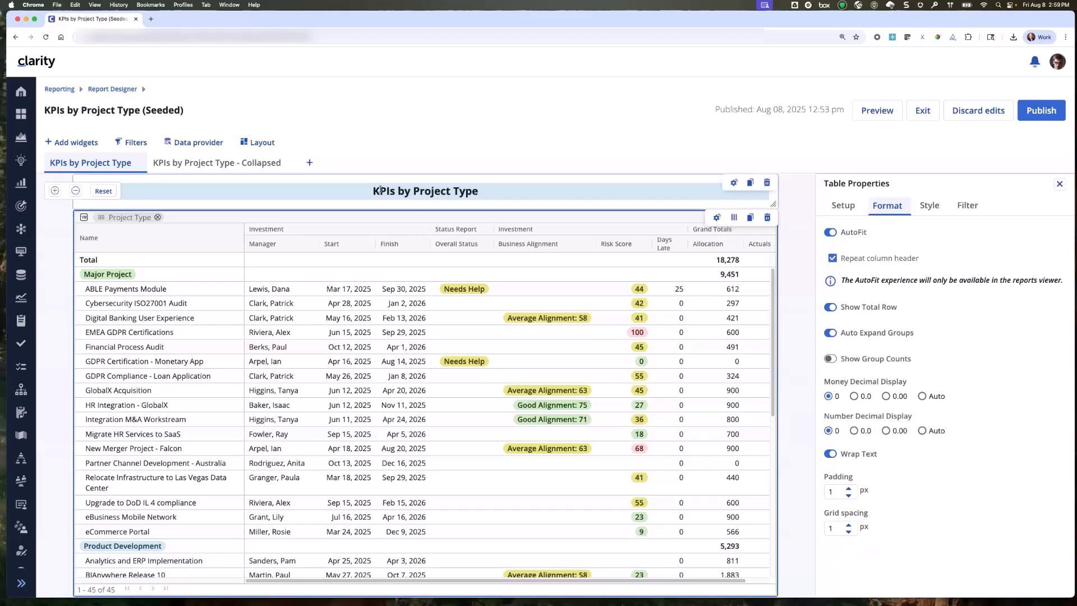
Try a padding of 17 px on the KPIs by Project Type title text and restore it to 15 px.
left_click(546, 194)
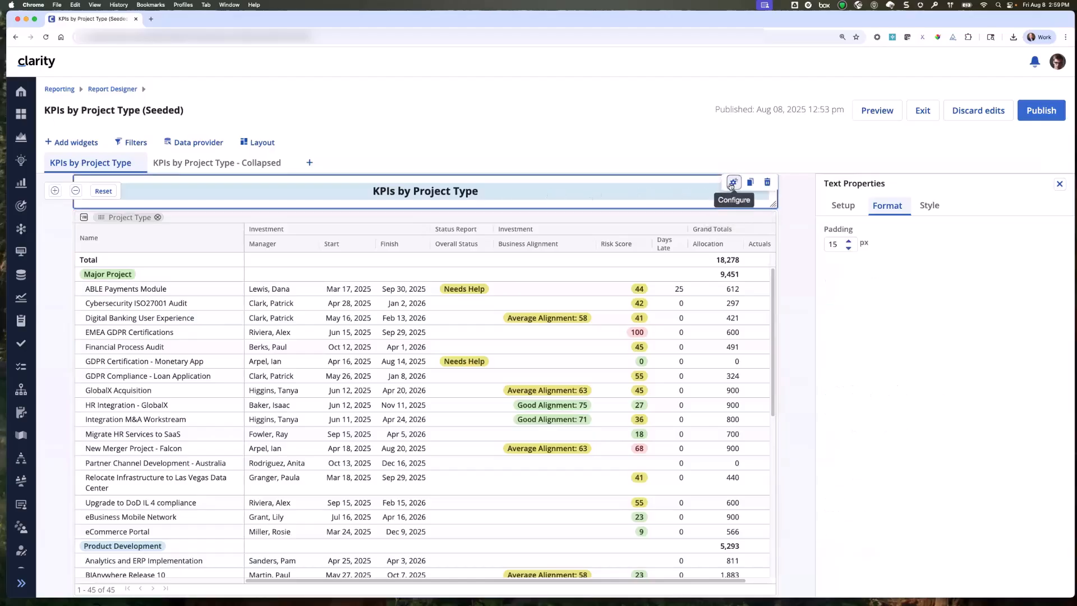
triple_click(847, 247)
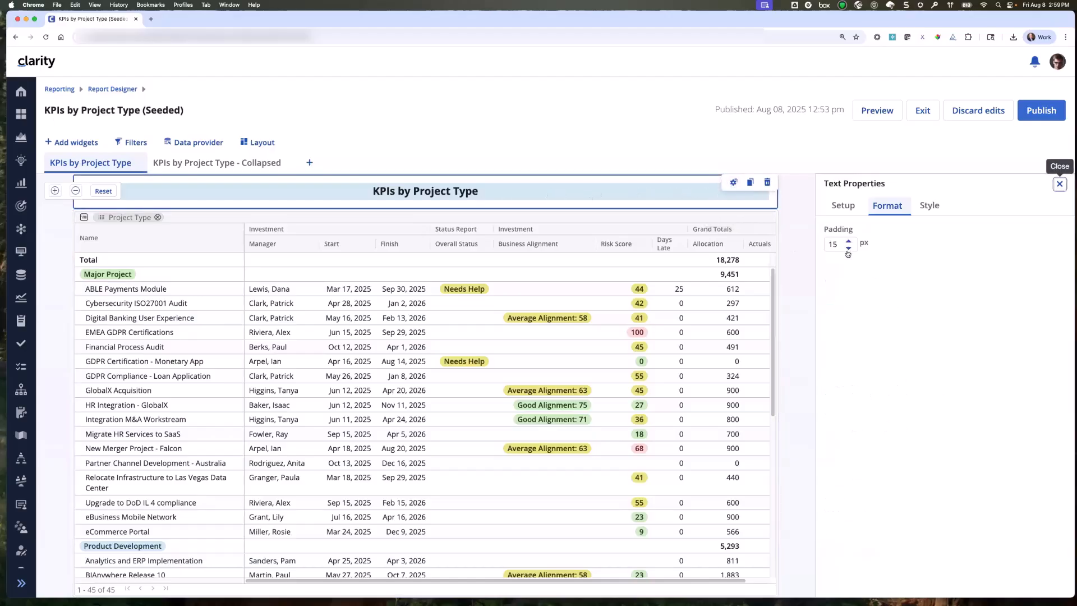
triple_click(850, 242)
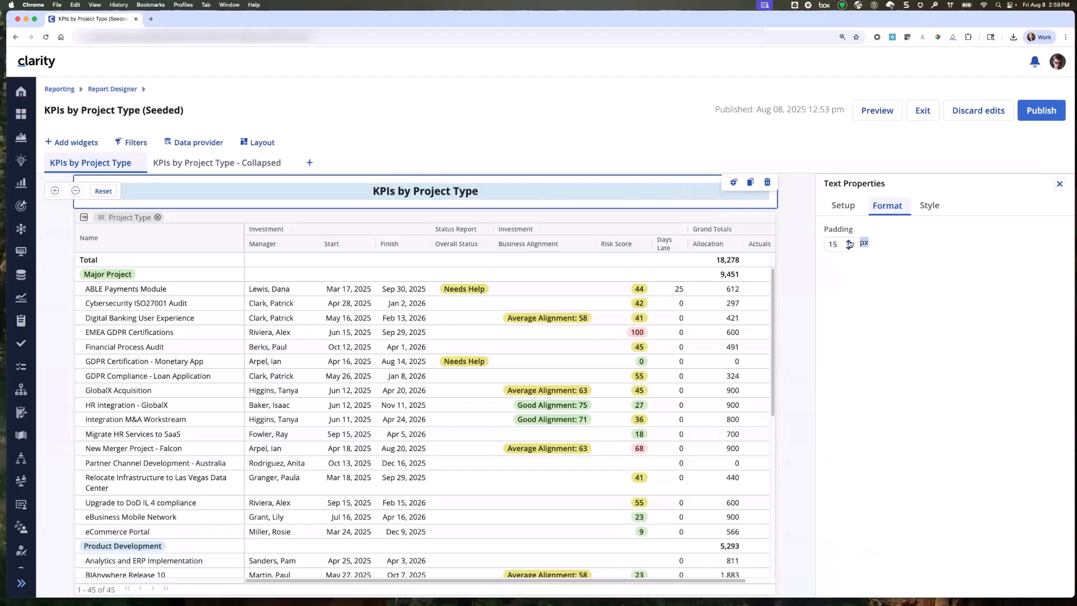
left_click(850, 241)
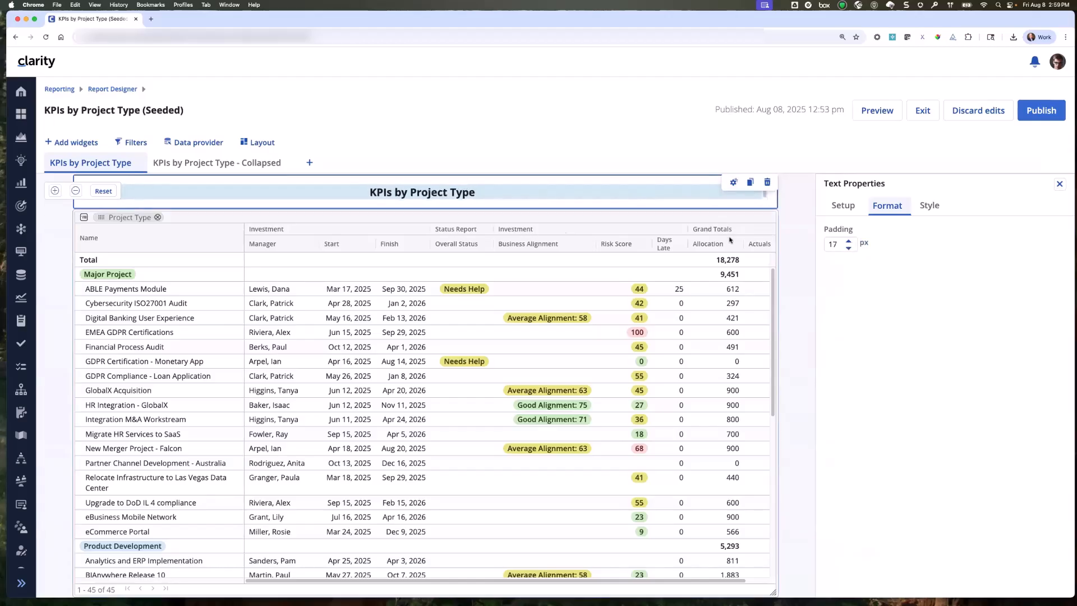
left_click(849, 250)
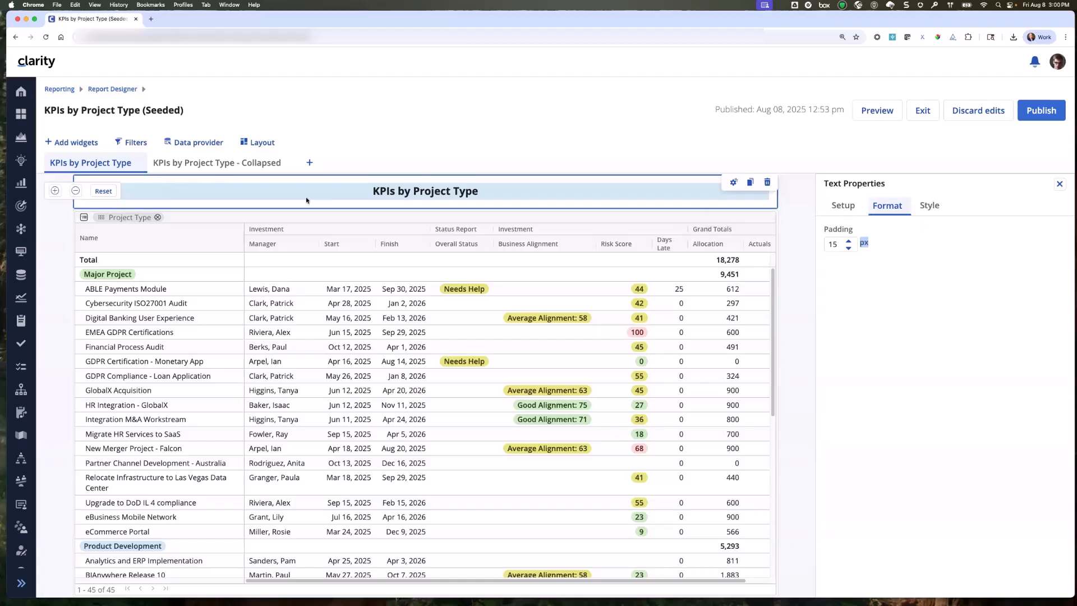
Inspect the table format settings on the KPIs by Project Type - Collapsed page, and expand and collapse the Major Project group.
left_click(186, 164)
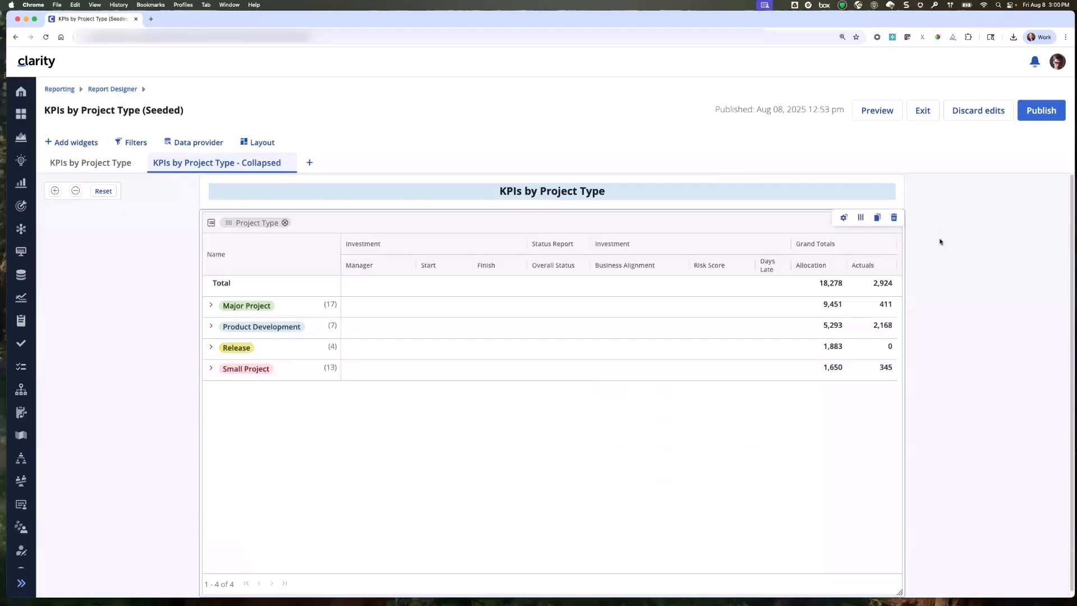
left_click(843, 219)
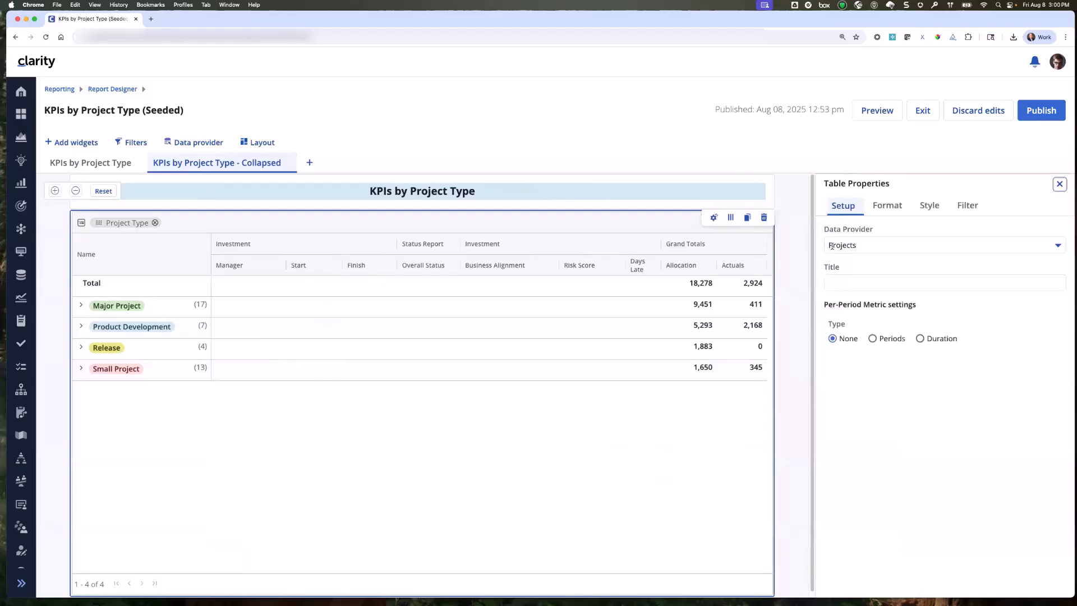
left_click(887, 206)
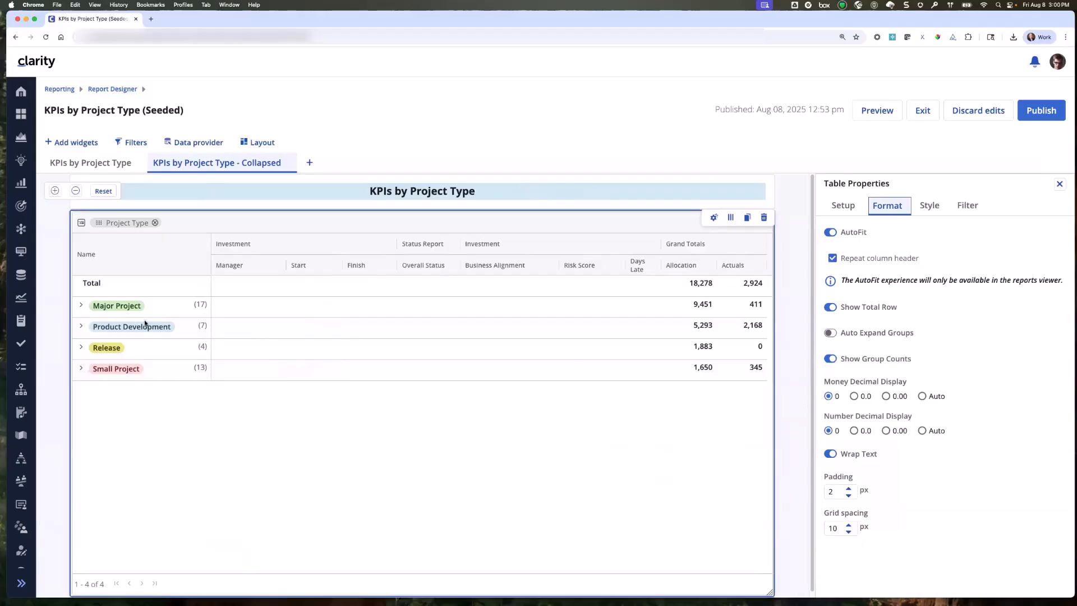
left_click(81, 306)
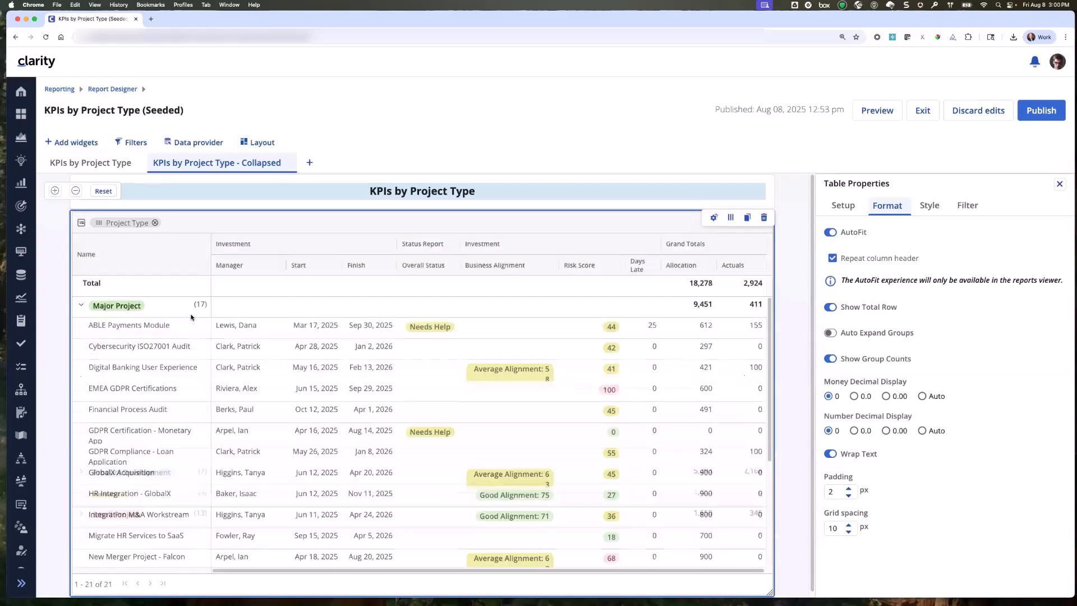
left_click(81, 305)
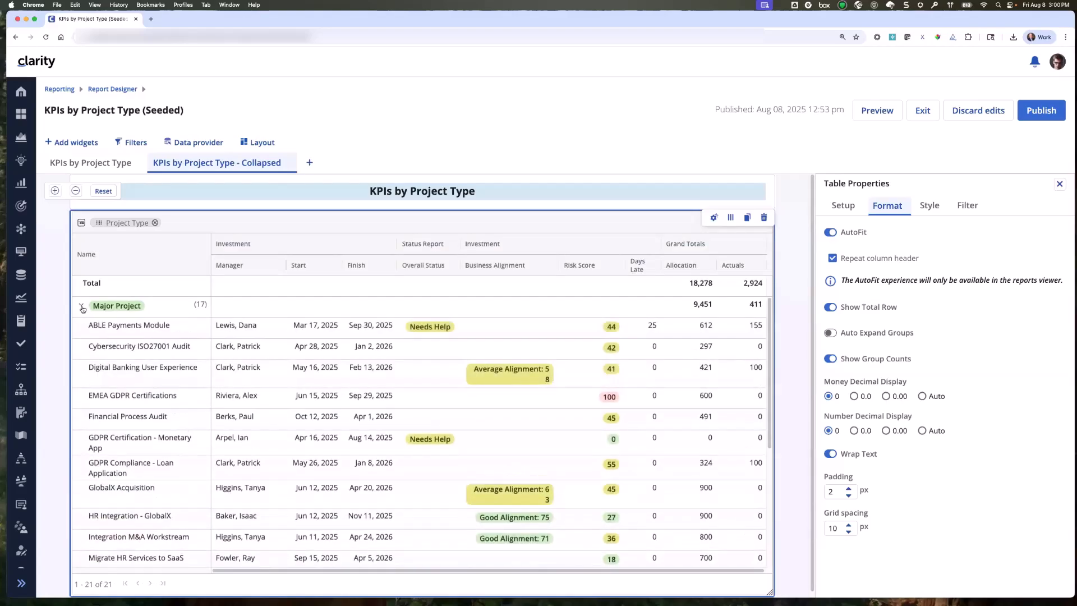
Try hiding the group counts in the collapsed KPI table, restore them, and expand the Small Project group.
left_click(831, 359)
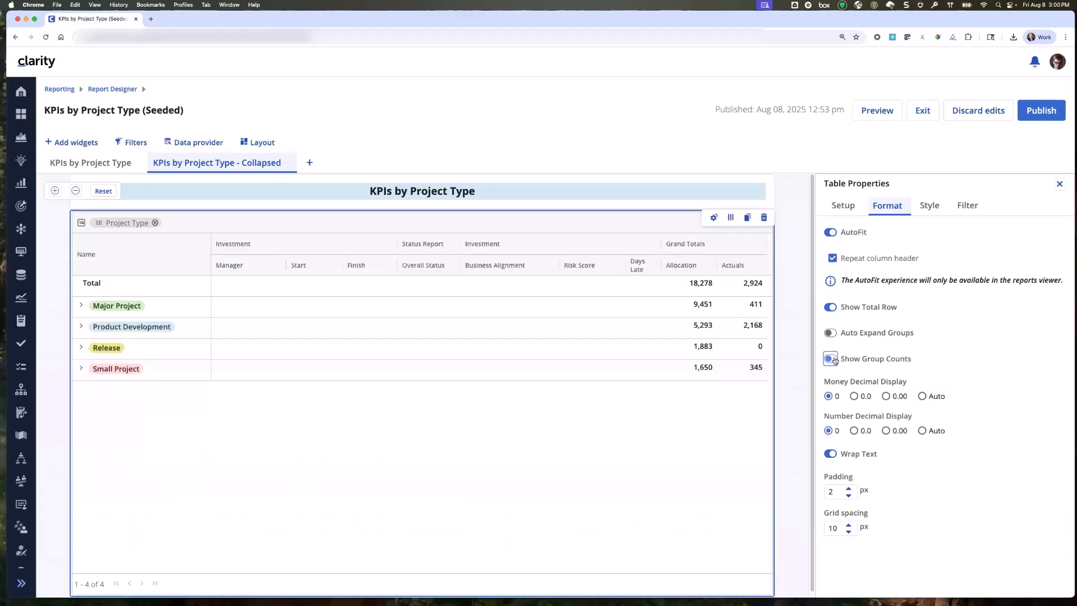
left_click(830, 359)
left_click(81, 368)
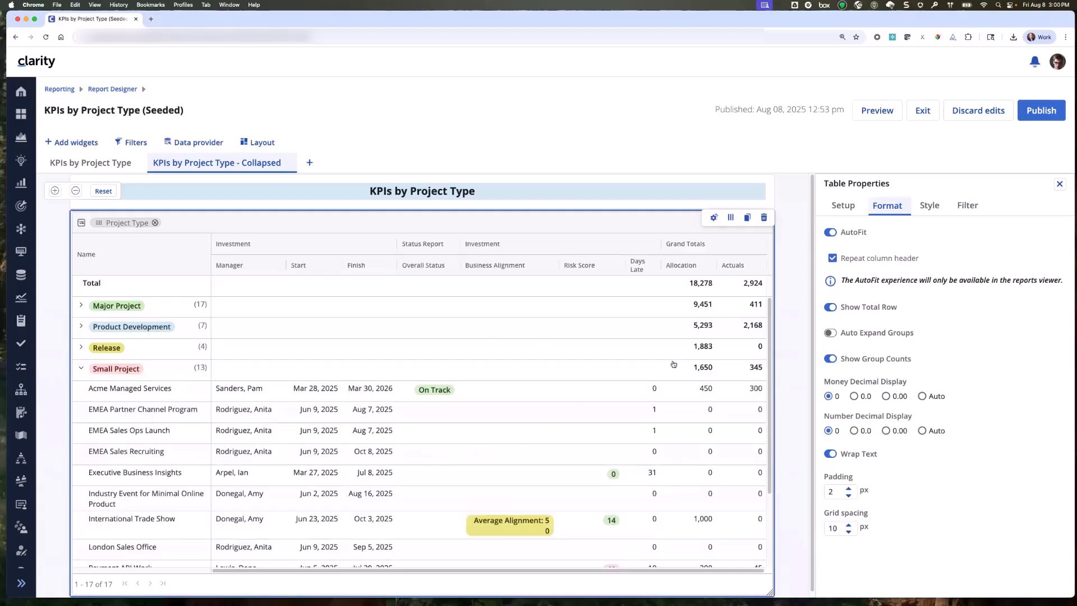
left_click(1059, 185)
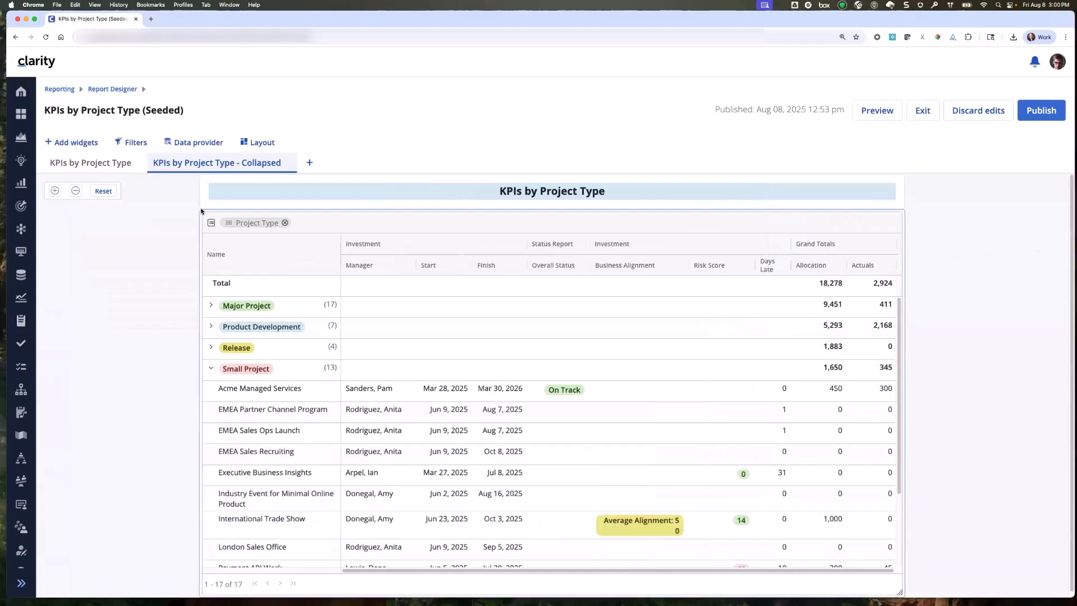
Publish the KPIs by Project Type (Seeded) report from its KPIs by Project Type page and reopen it for editing.
left_click(111, 165)
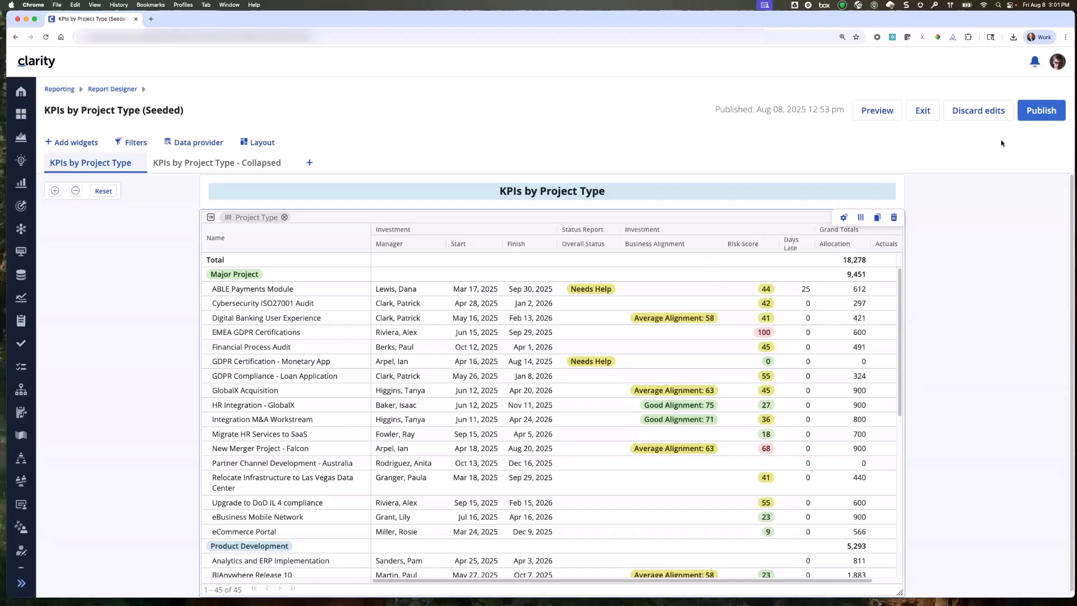
left_click(1042, 110)
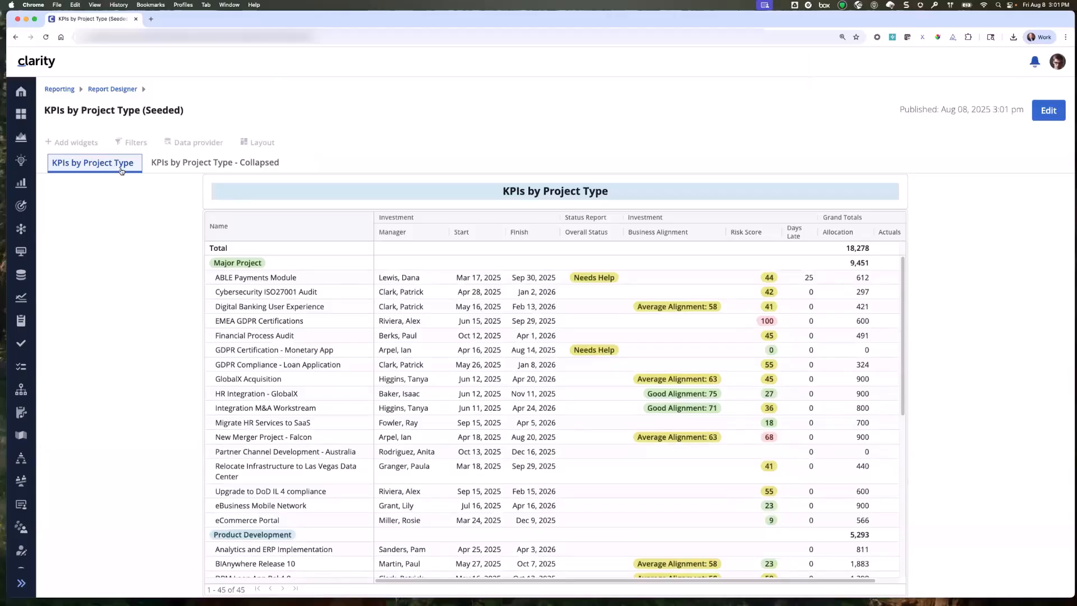
left_click(1043, 112)
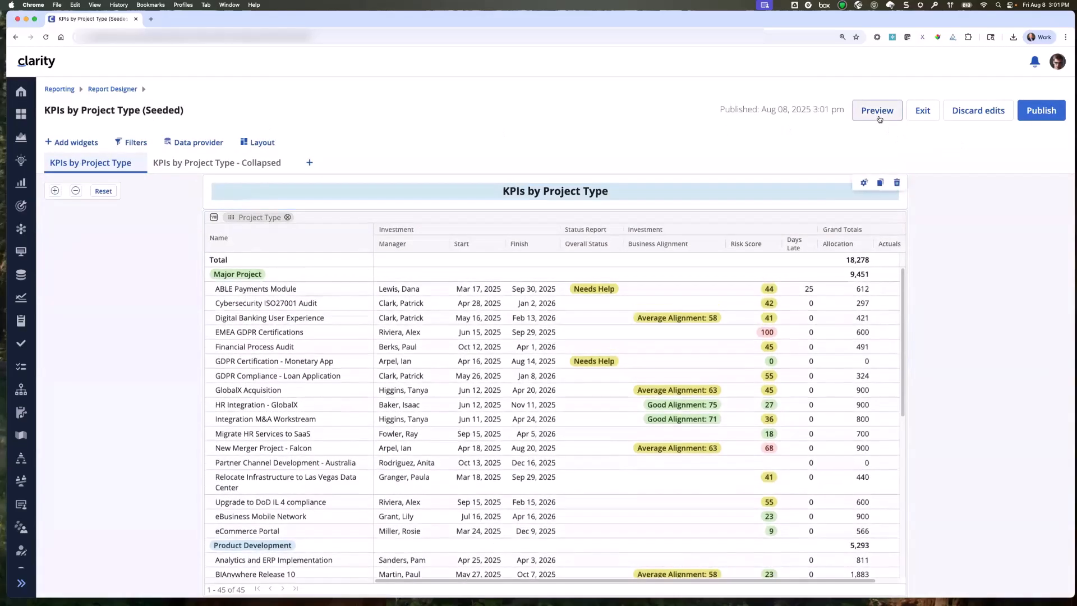
Preview the KPIs by Project Type (Seeded) report and export it to PowerPoint.
left_click(878, 115)
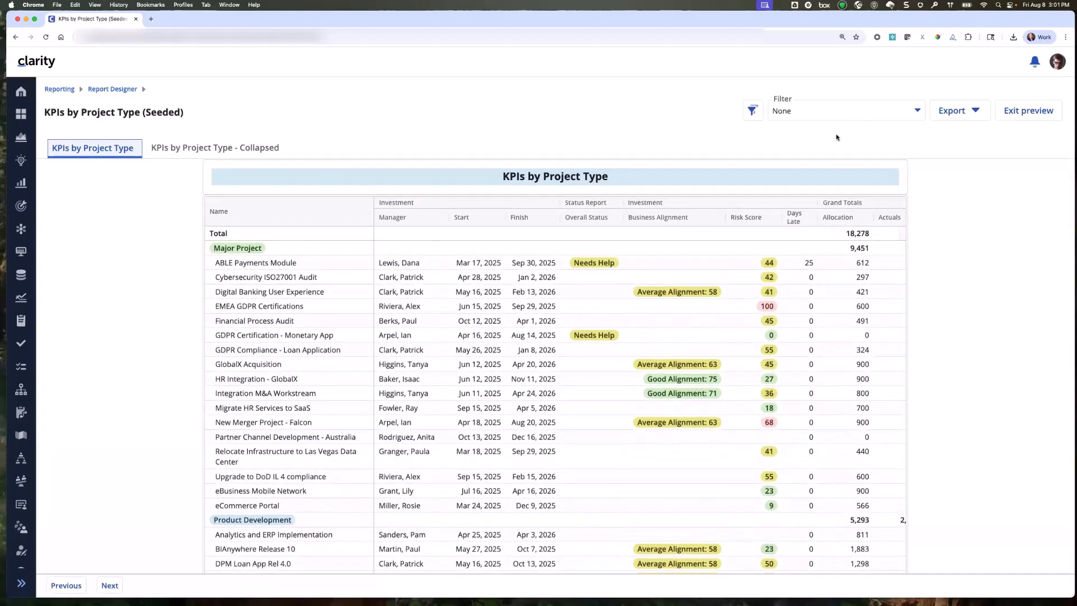
left_click(956, 112)
left_click(908, 149)
Download the finished PPTX export of KPIs by Project Type (Seeded) and open it in an enlarged PowerPoint window.
left_click(1036, 61)
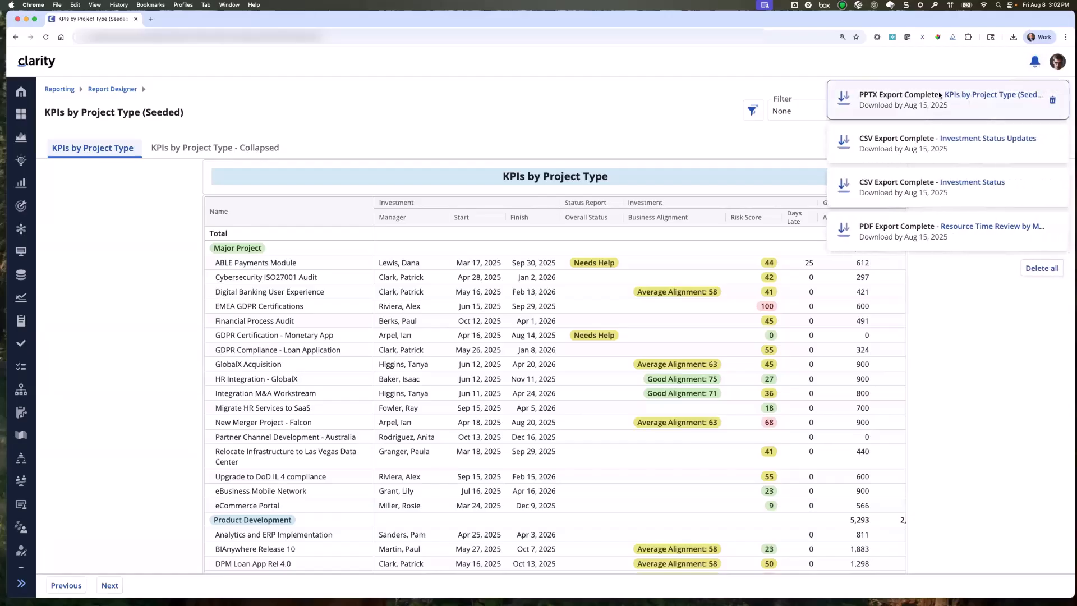
left_click(959, 96)
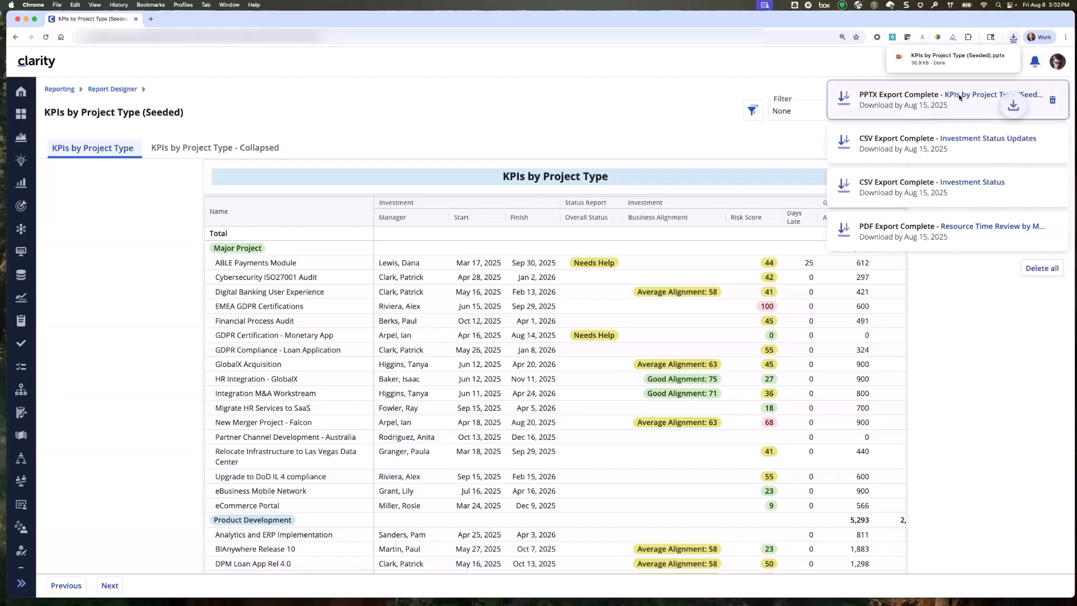
left_click(960, 56)
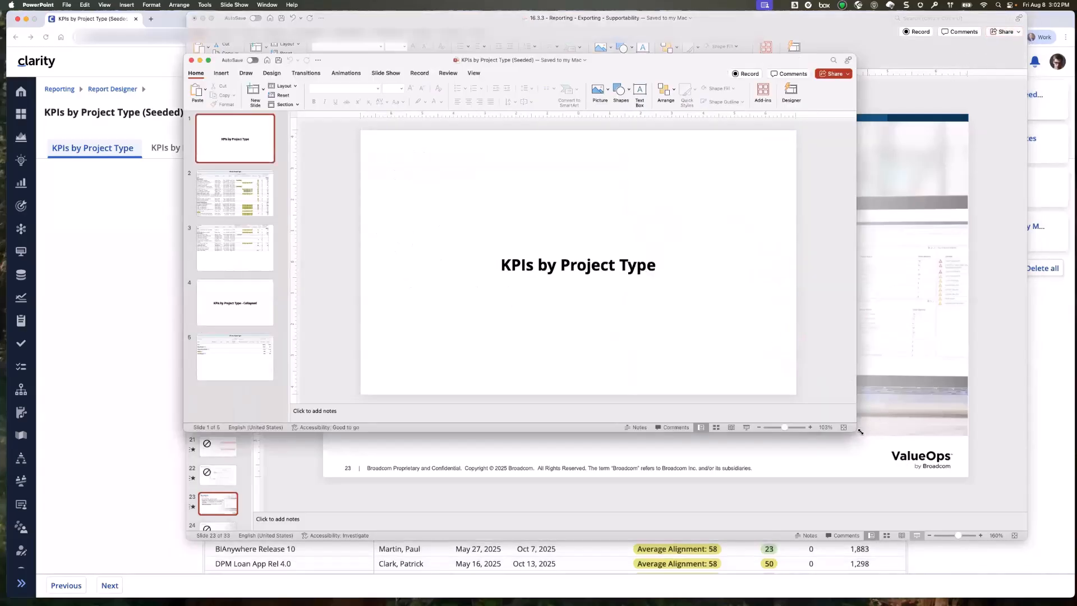
left_click_drag(860, 432, 977, 592)
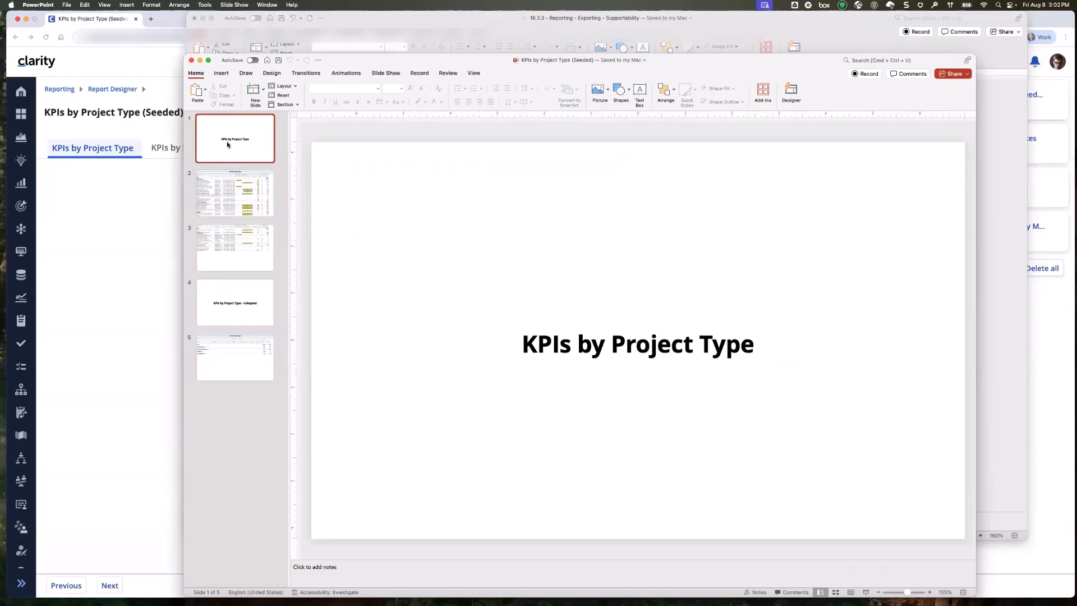
Review the exported slides, comparing the expanded table's group headings, spacing and page continuation with the collapsed table's group counts.
left_click(250, 154)
left_click(249, 197)
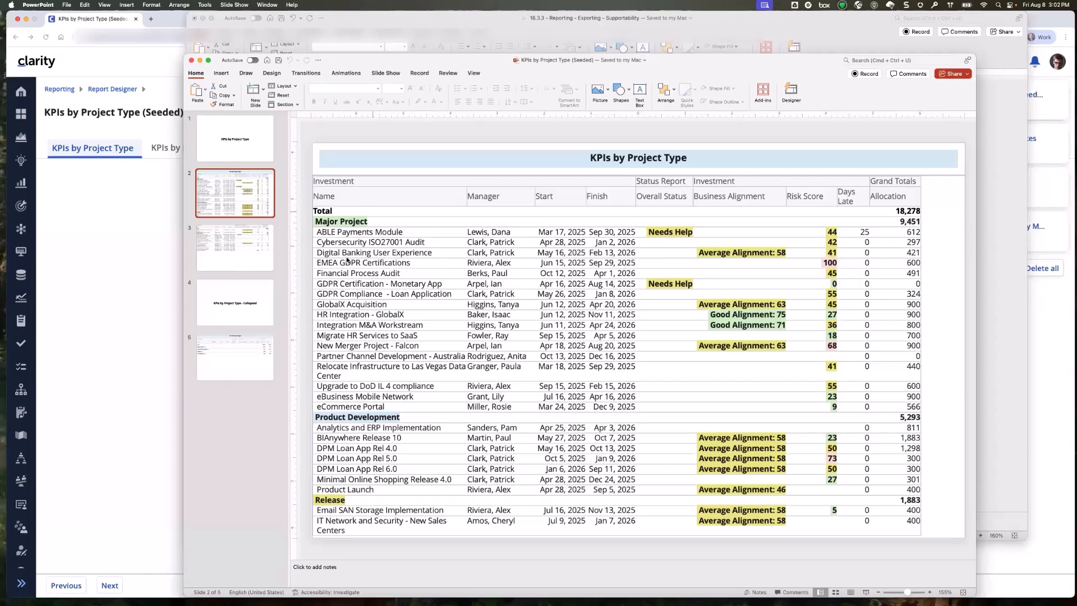
left_click(247, 261)
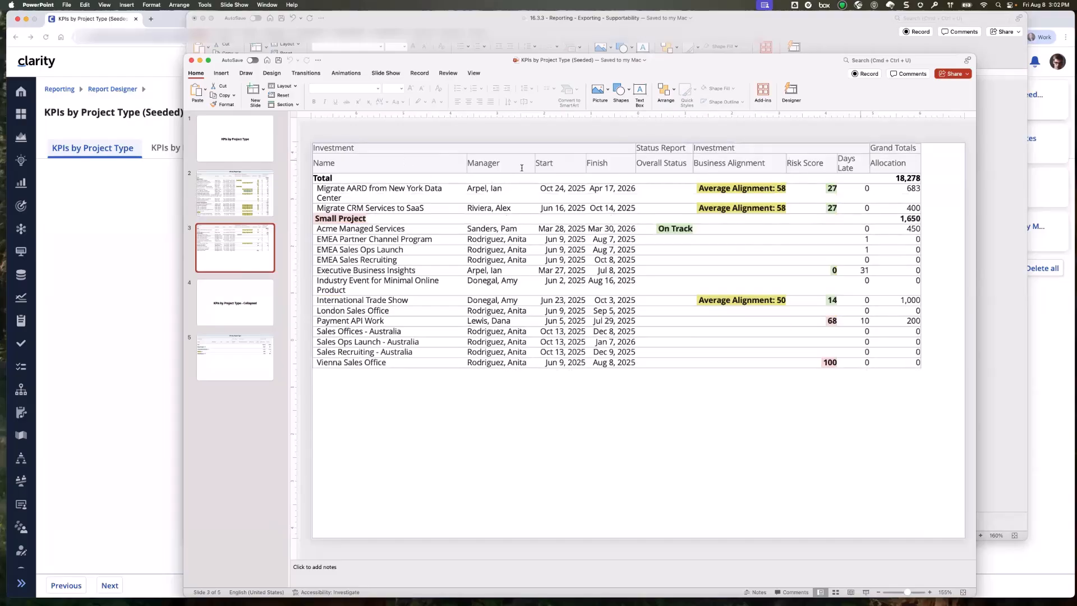
left_click(232, 196)
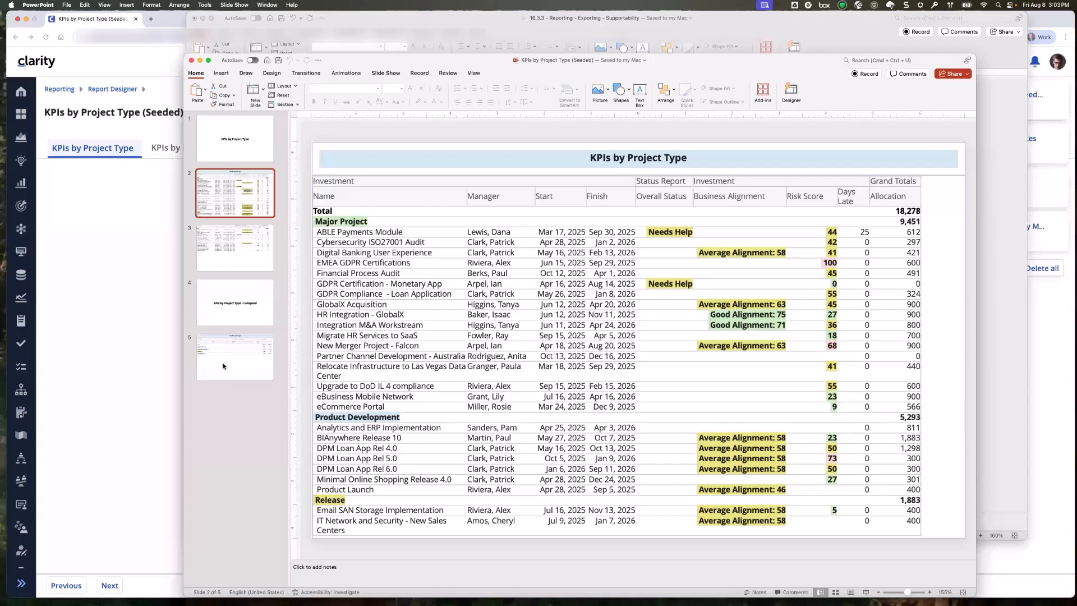
left_click(225, 307)
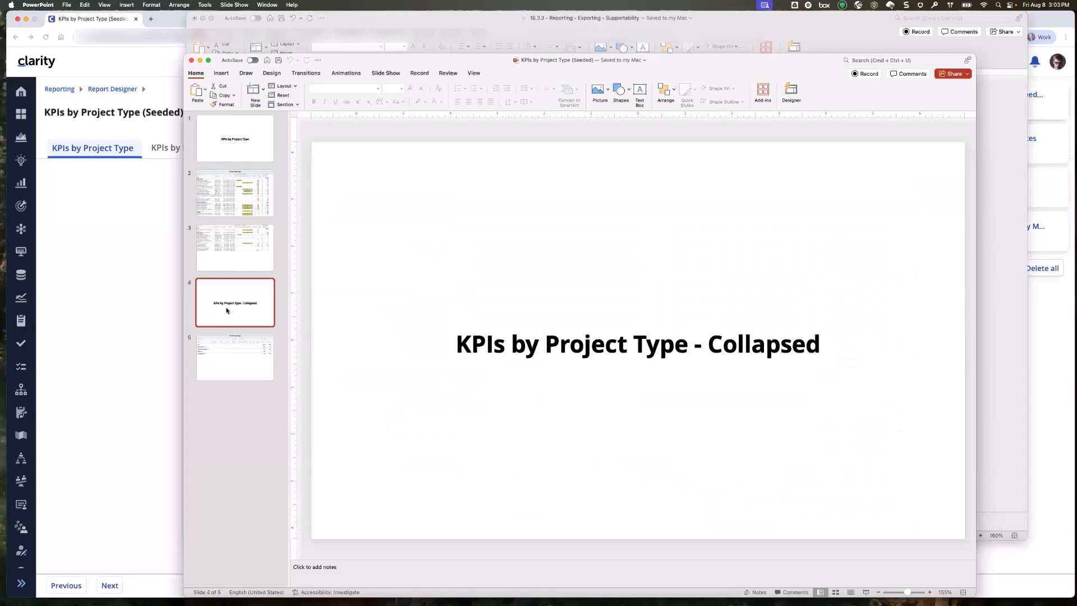
left_click(229, 356)
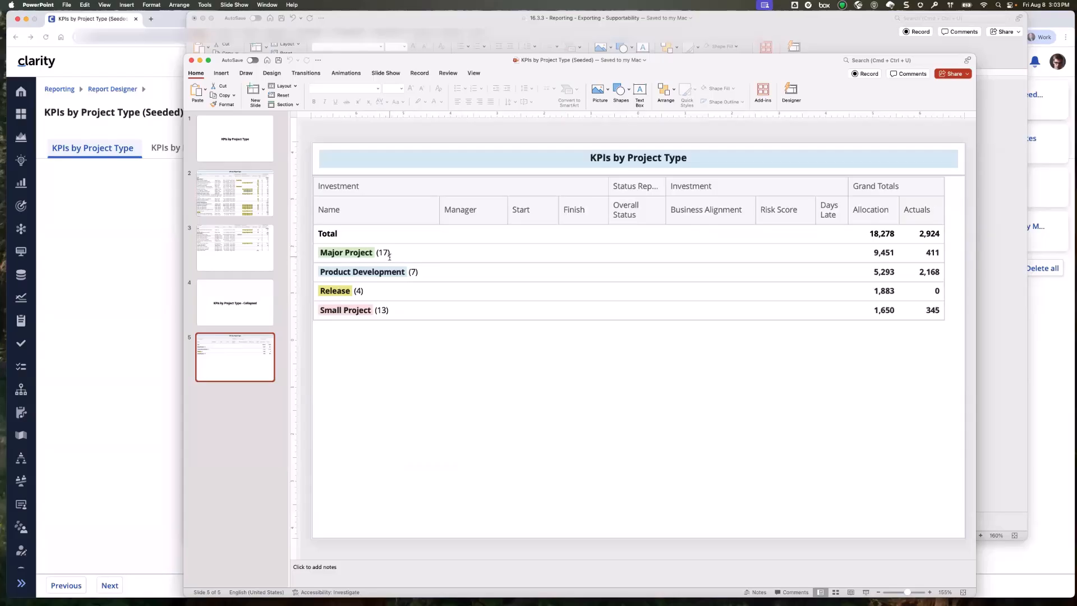
left_click(234, 207)
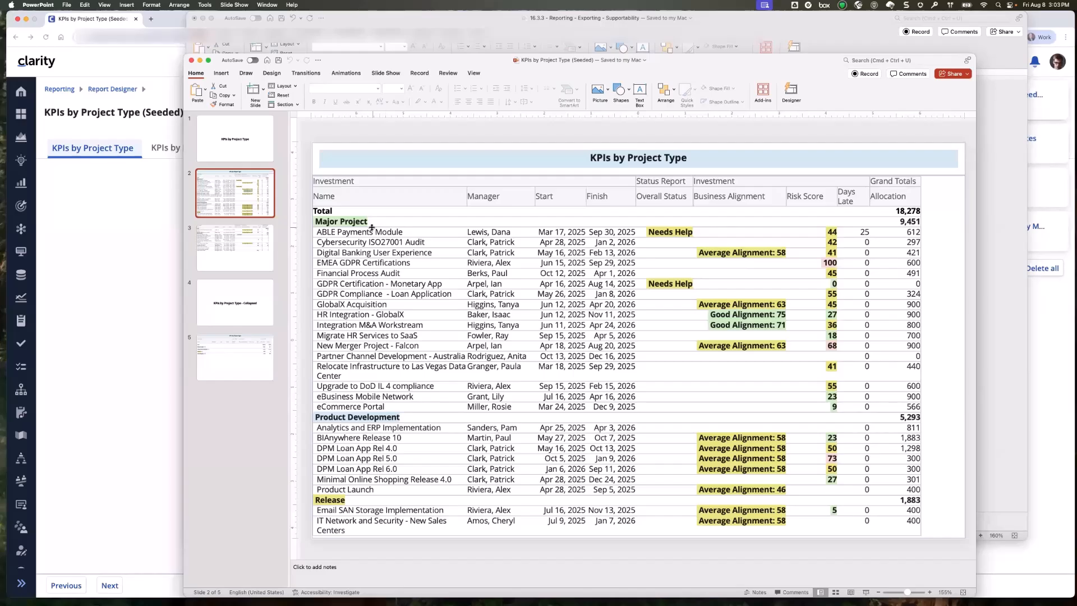
left_click(245, 359)
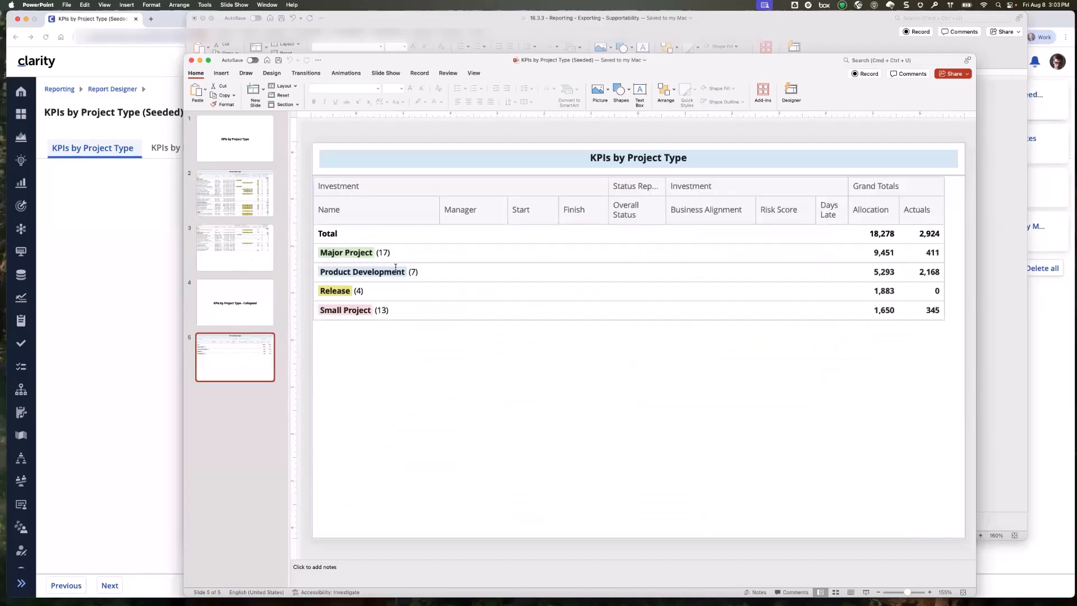